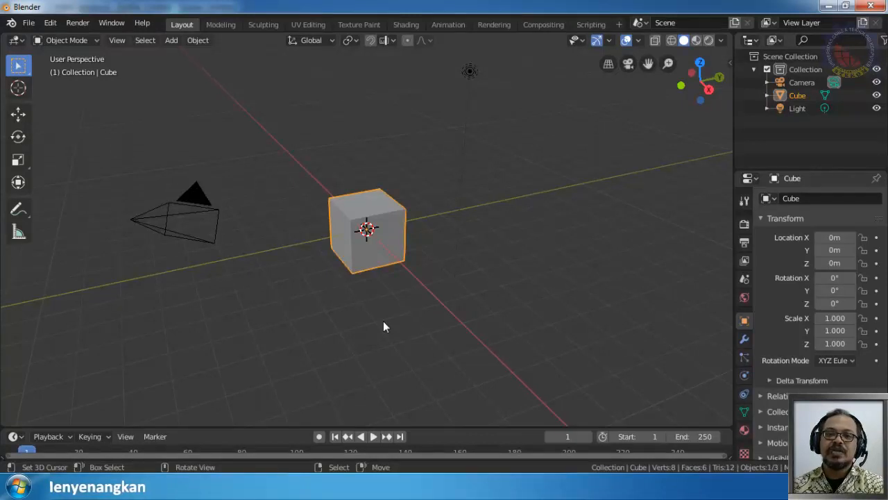
Delete the default cube from the scene.
key("Delete")
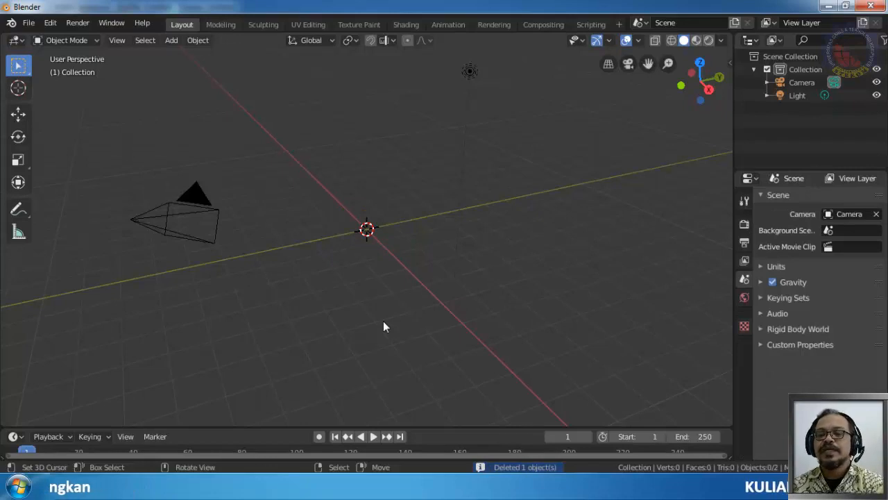
key("ctrl+z")
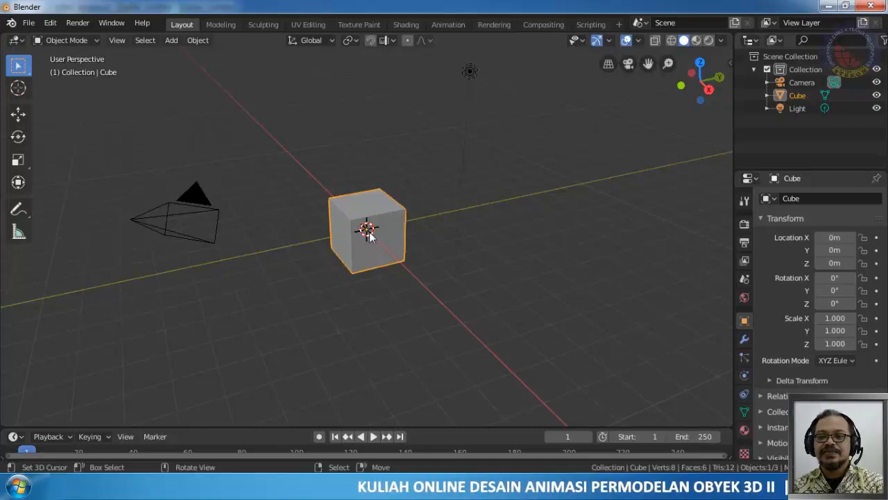
key("Delete")
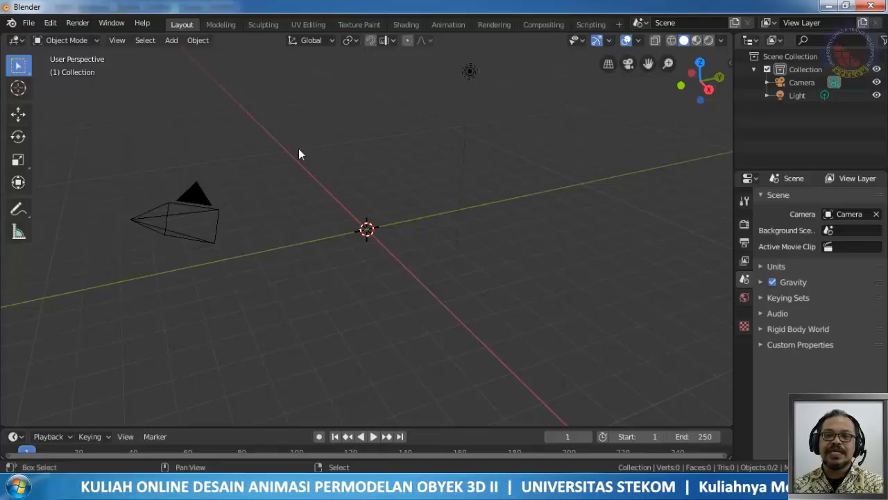
Add a cylinder mesh at the world origin.
key("shift+a")
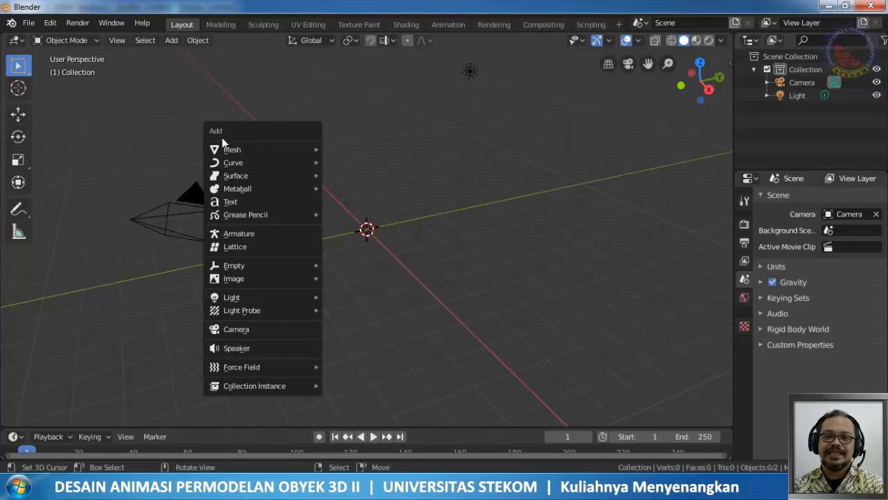
mouse_move(232, 165)
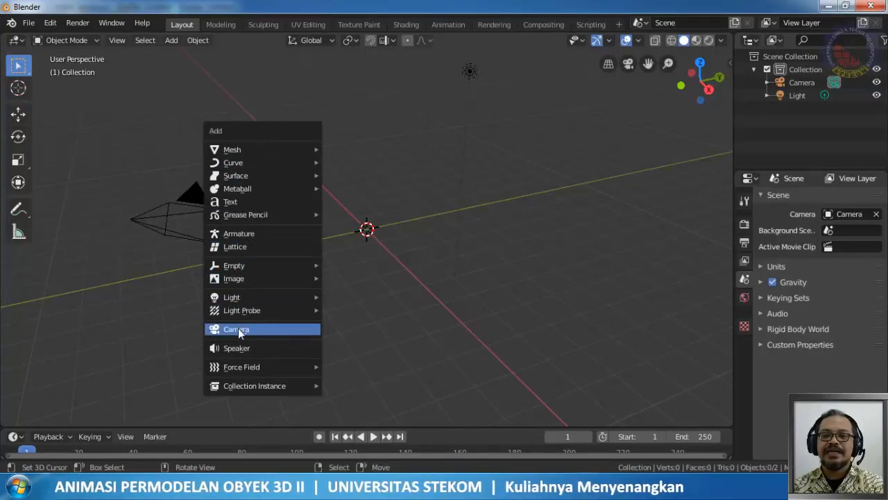
mouse_move(241, 303)
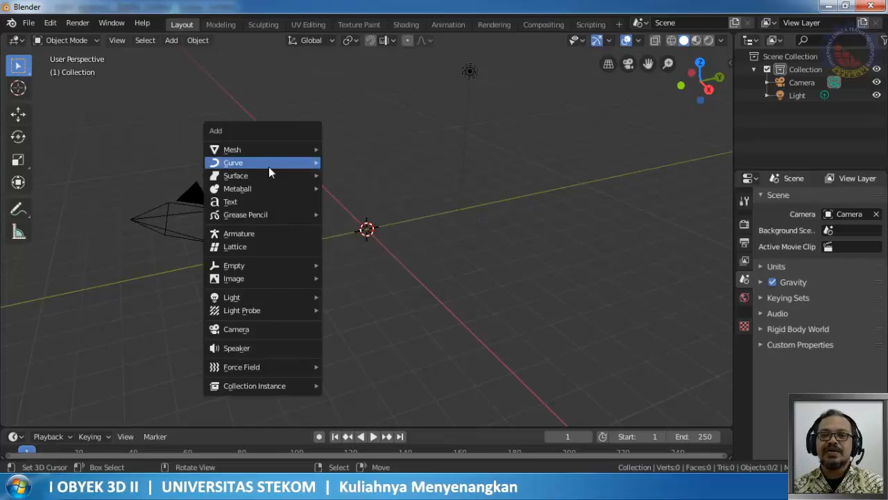
mouse_move(269, 168)
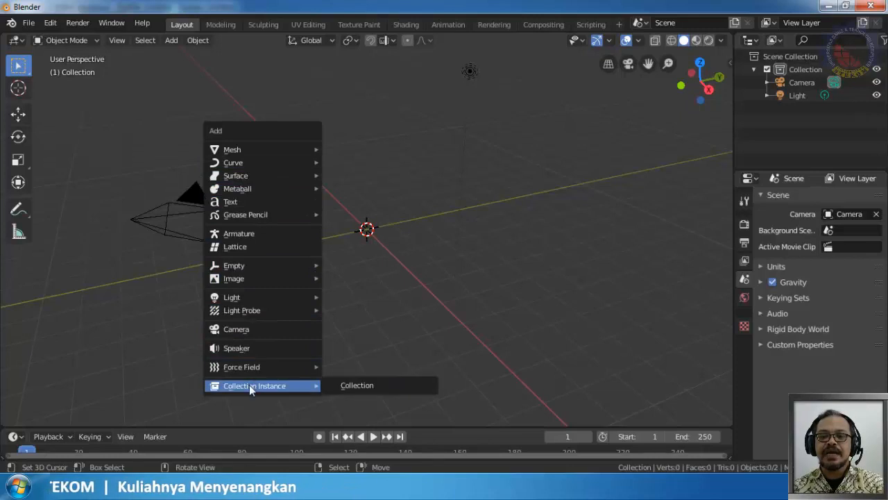
mouse_move(258, 143)
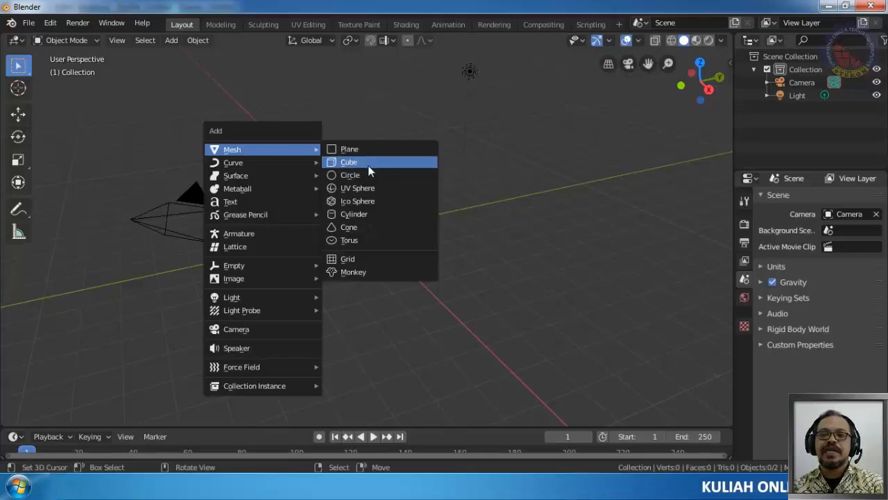
left_click(355, 217)
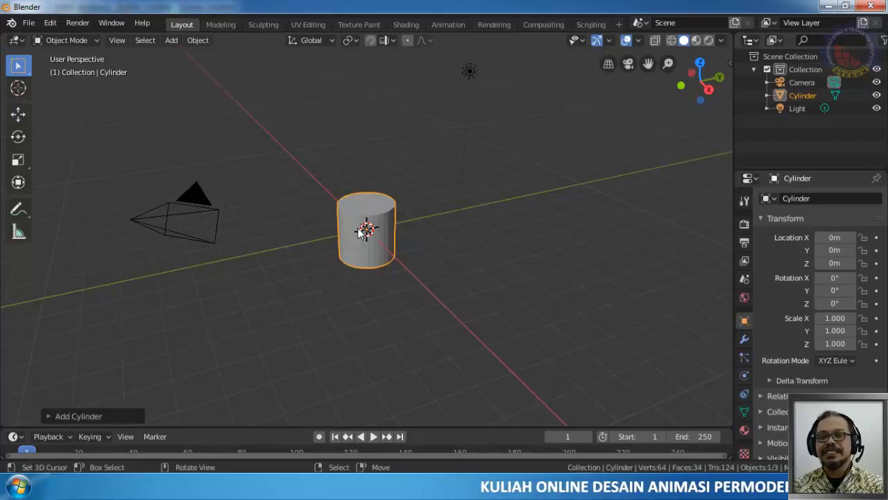
Raise the cylinder about 0.99 m along the Z axis so its base sits on the ground line in front view.
key("KP_1")
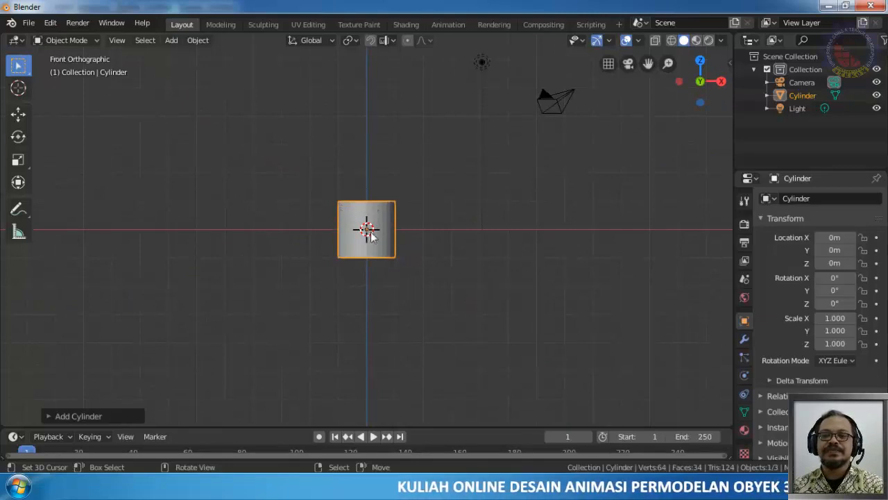
key("KP_3")
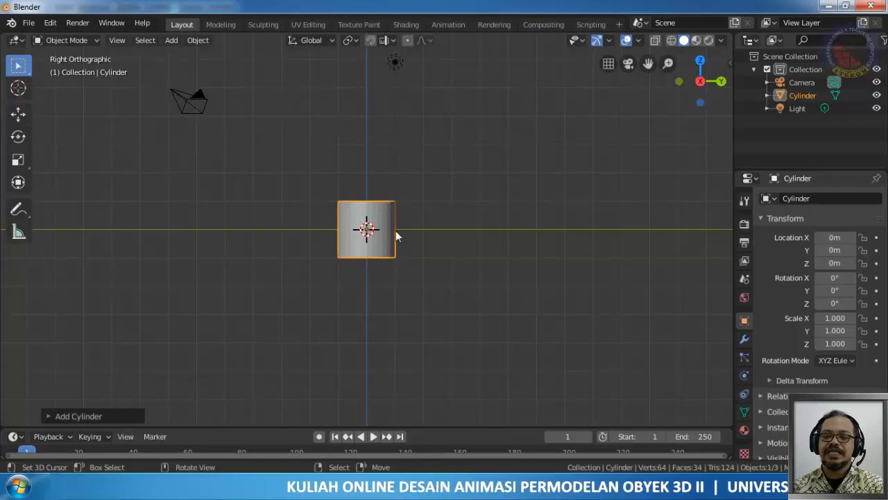
key("KP_7")
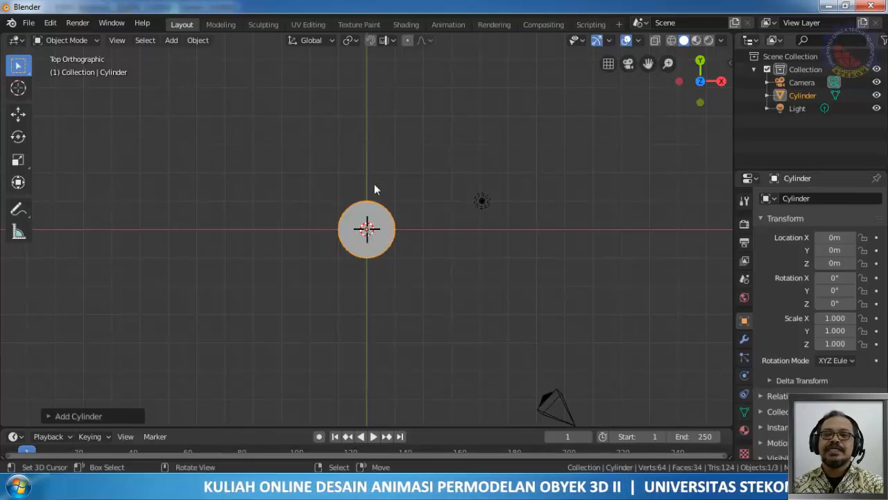
key("KP_1")
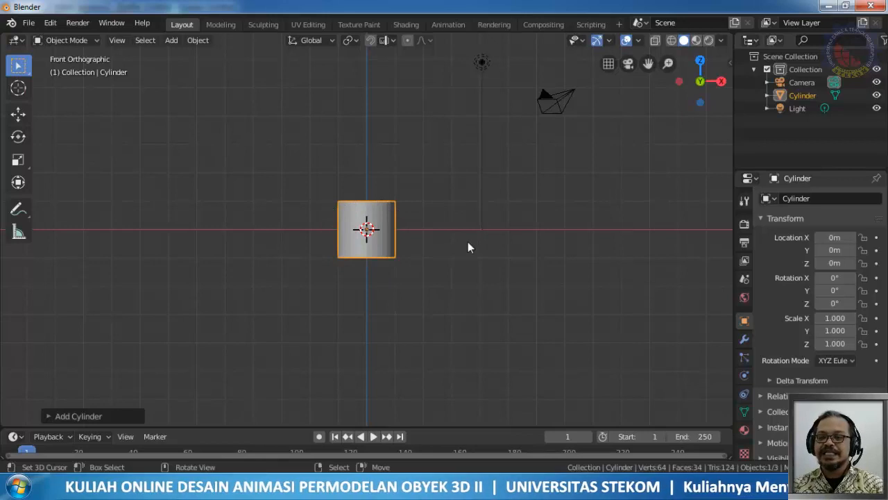
middle_click_drag(468, 247, 385, 266)
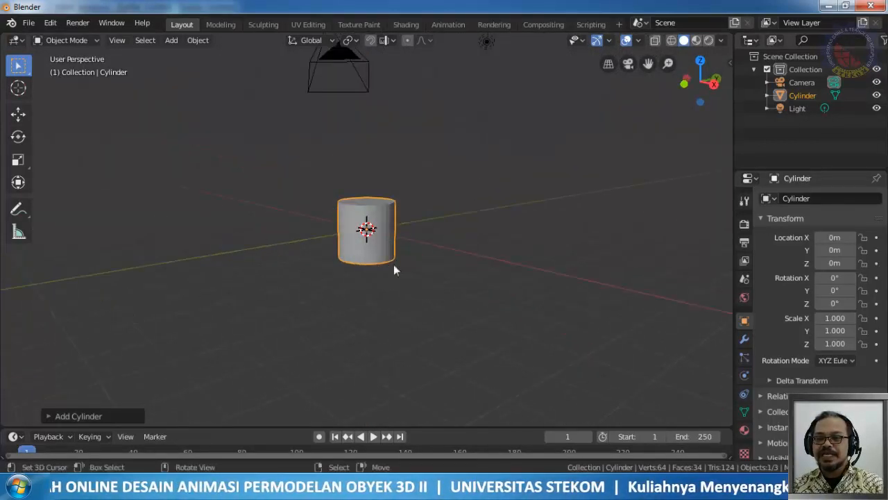
scroll(365, 247, "up", 5)
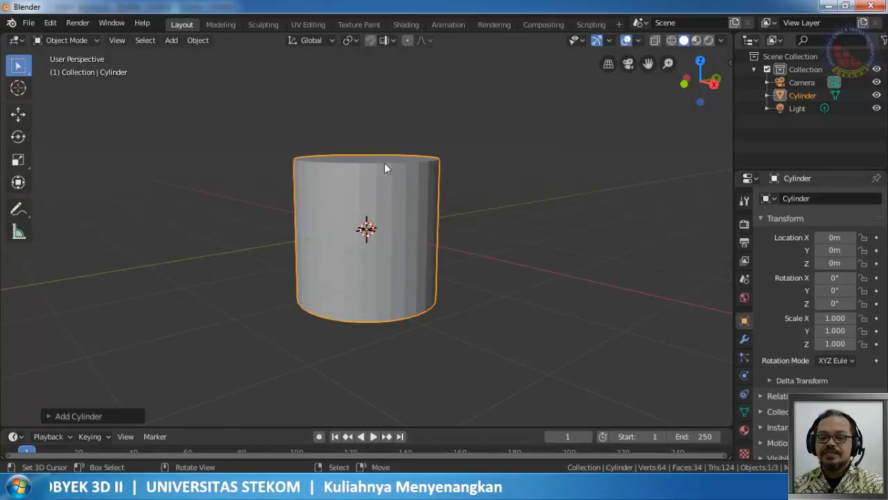
key("KP_1")
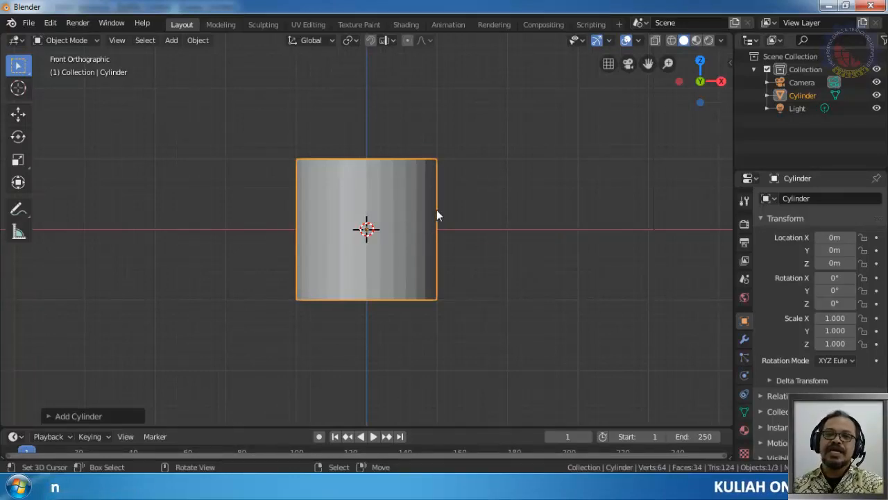
key("g")
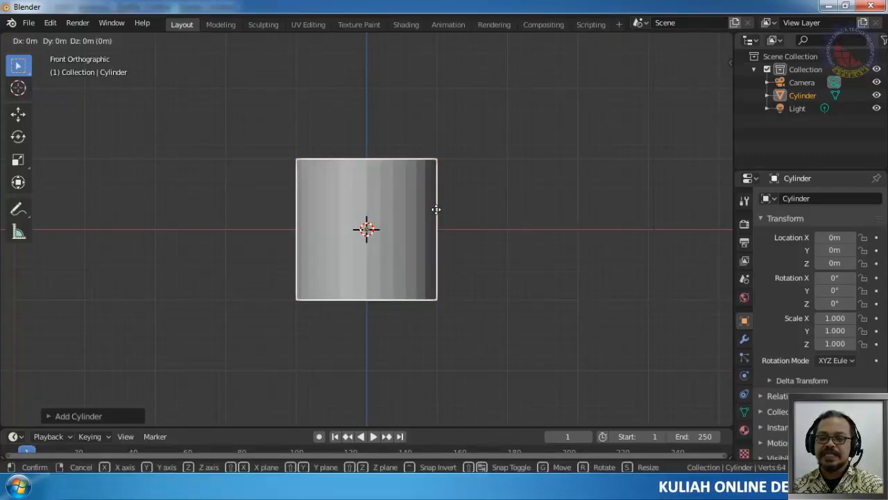
key("z")
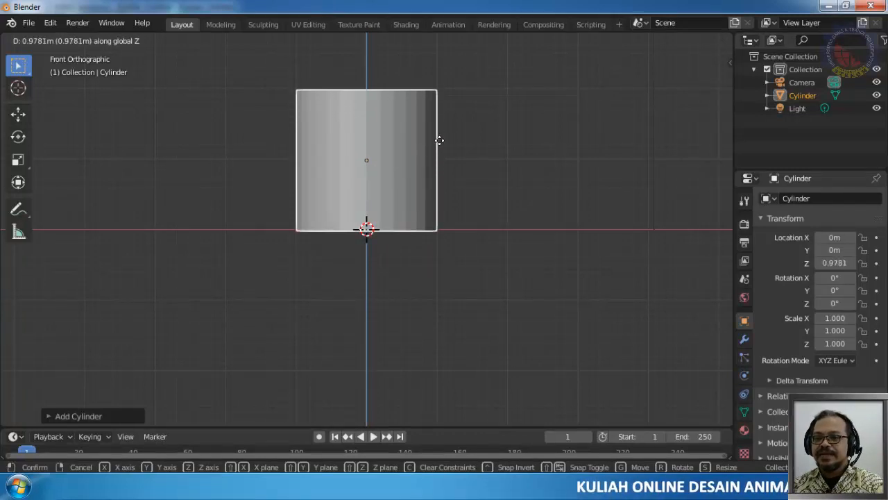
left_click(533, 173)
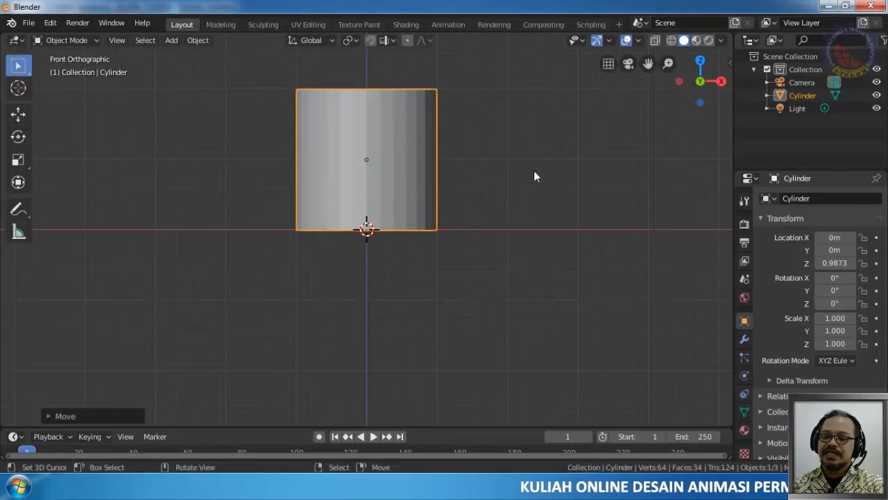
Add a plane mesh at the origin beneath the cylinder, working in top view.
key("KP_7")
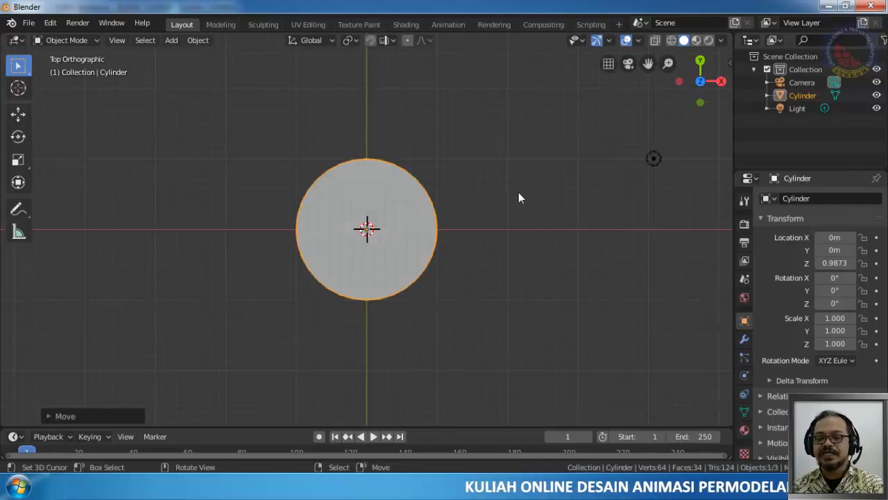
key("shift+a")
mouse_move(519, 192)
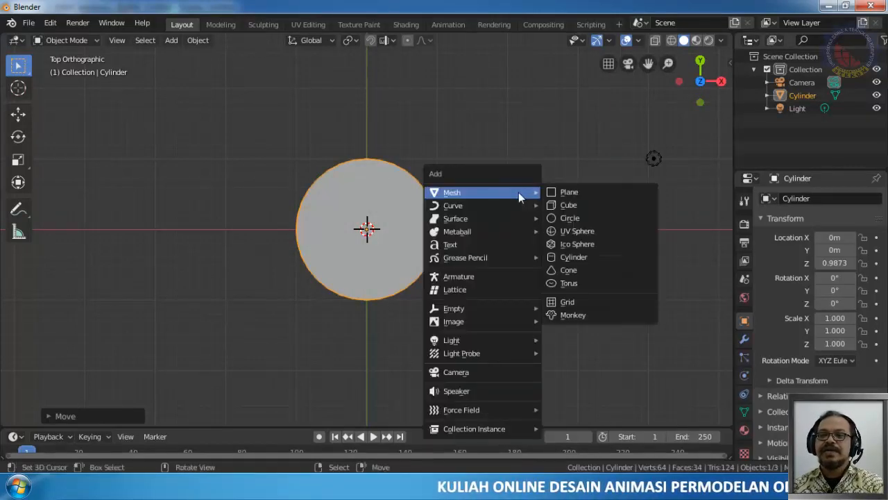
left_click(575, 194)
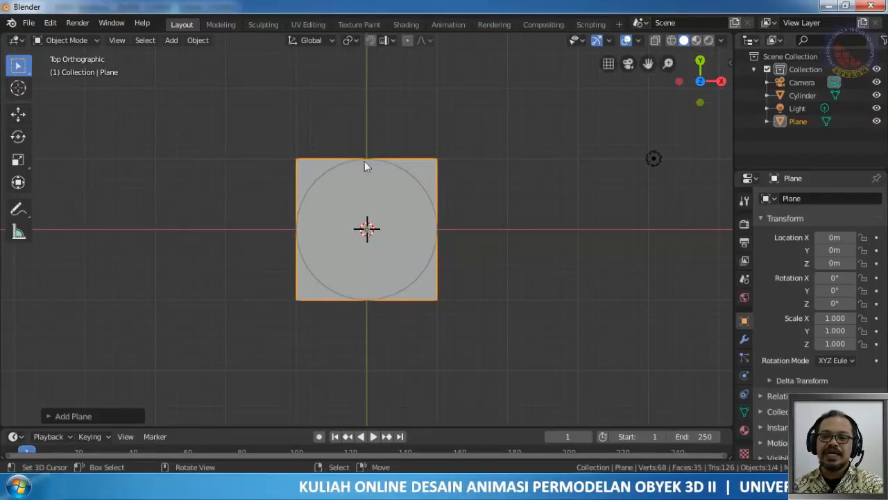
Scale the plane uniformly to about 4.48 to form a floor around the cylinder.
middle_click_drag(466, 304, 406, 185)
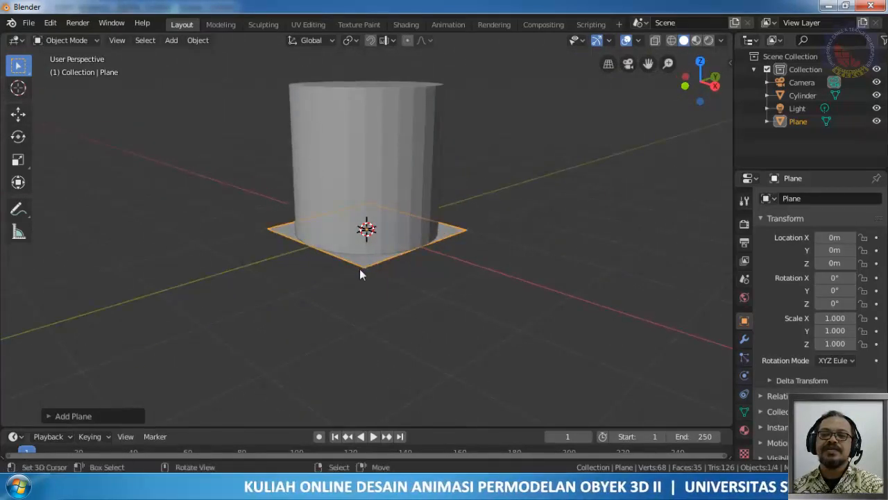
scroll(417, 280, "down", 2)
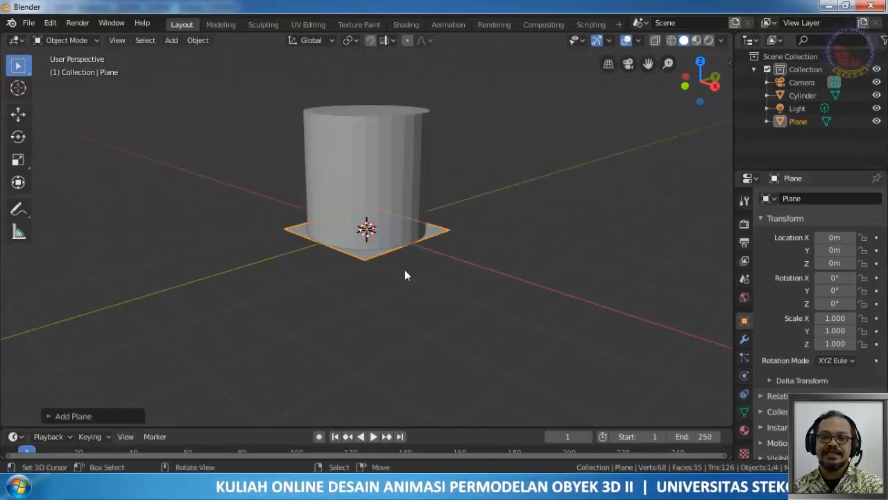
middle_click_drag(405, 274, 407, 298)
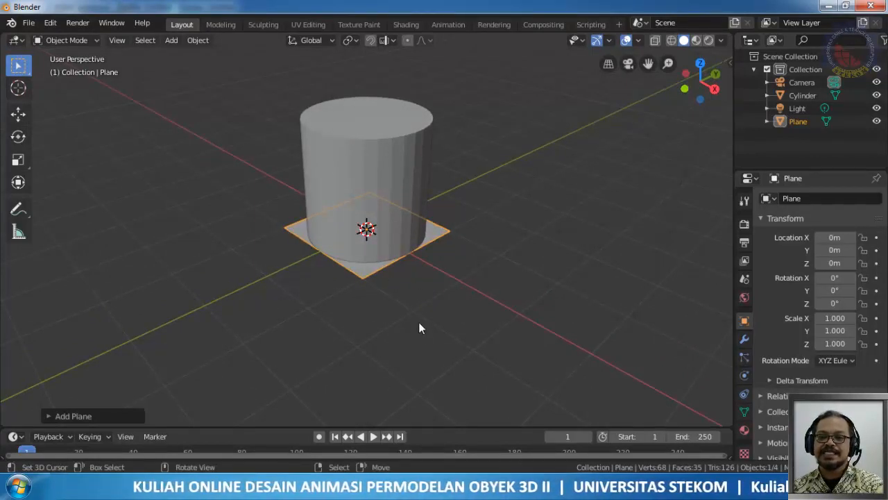
key("s")
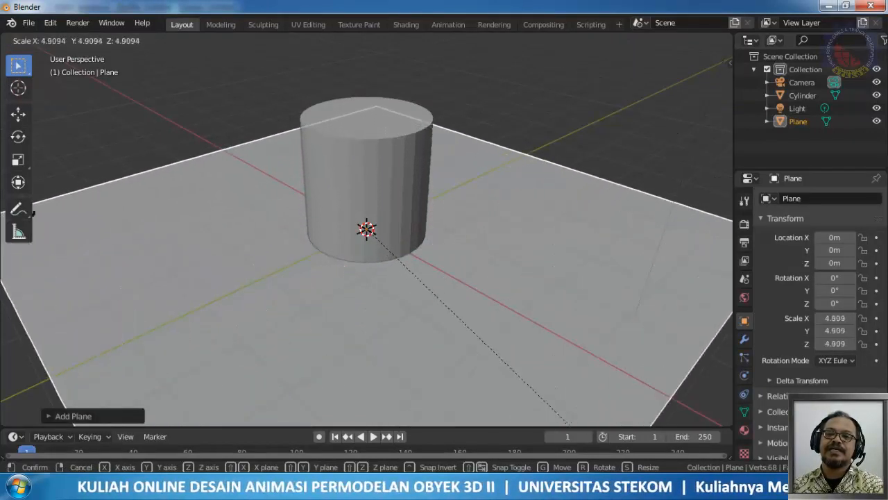
left_click(709, 145)
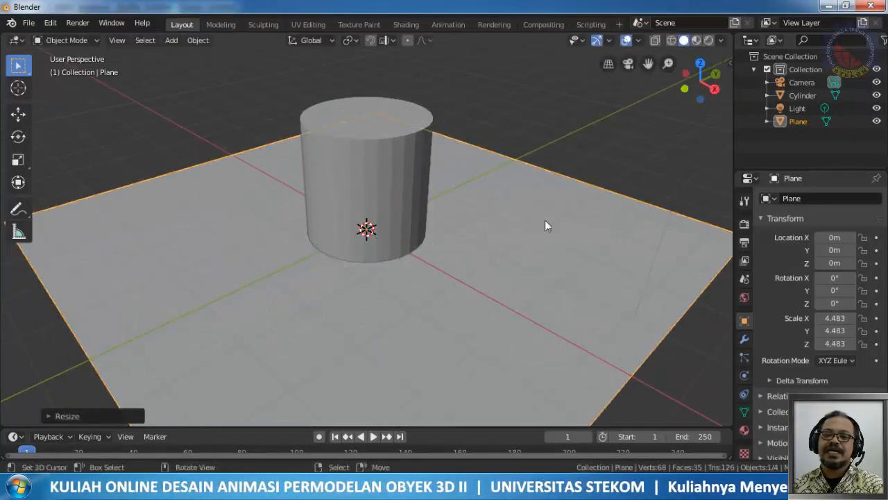
Stretch the floor plane to a scale of about 9.97 along X and about 7.19 along Y.
key("s")
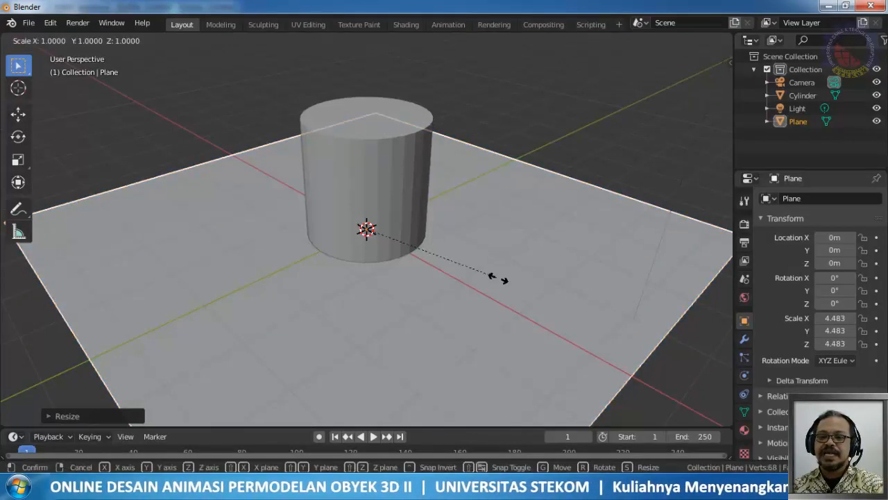
key("x")
left_click(648, 345)
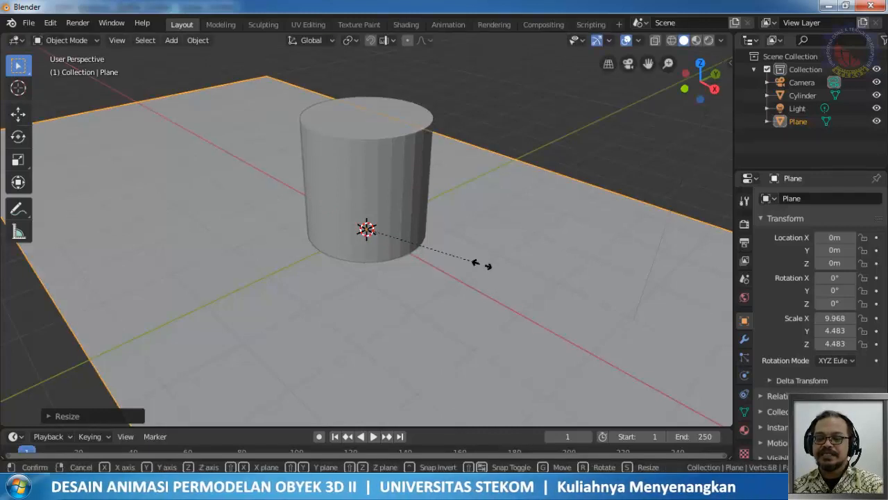
key("y")
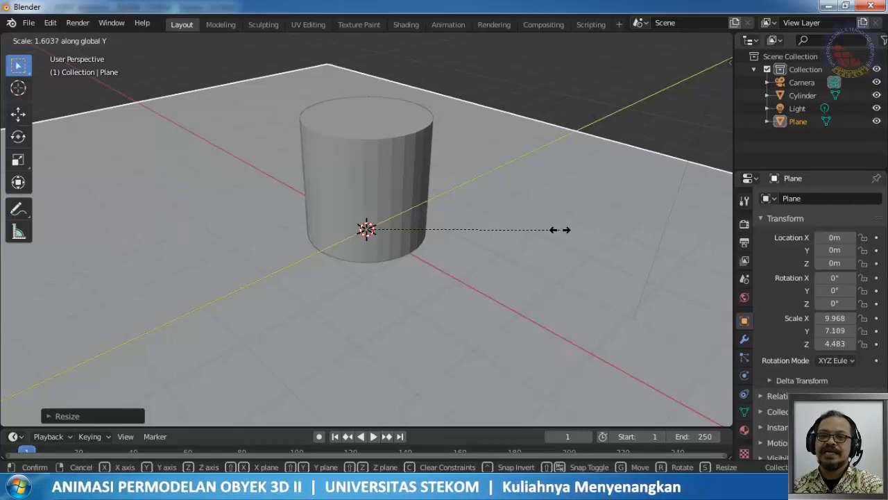
left_click(557, 231)
In front view, place the 3D cursor about 3 m from the cylinder on the negative X side, at the cylinder's mid-height.
middle_click_drag(470, 270, 345, 274)
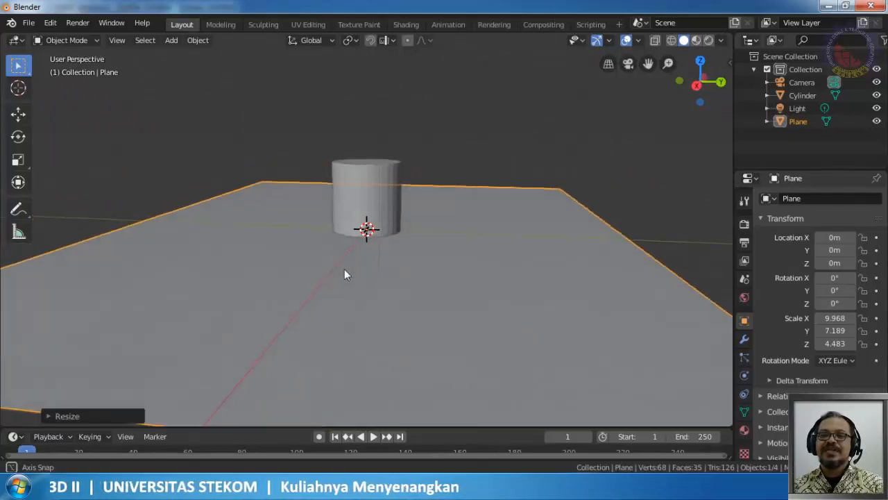
middle_click_drag(419, 289, 531, 331)
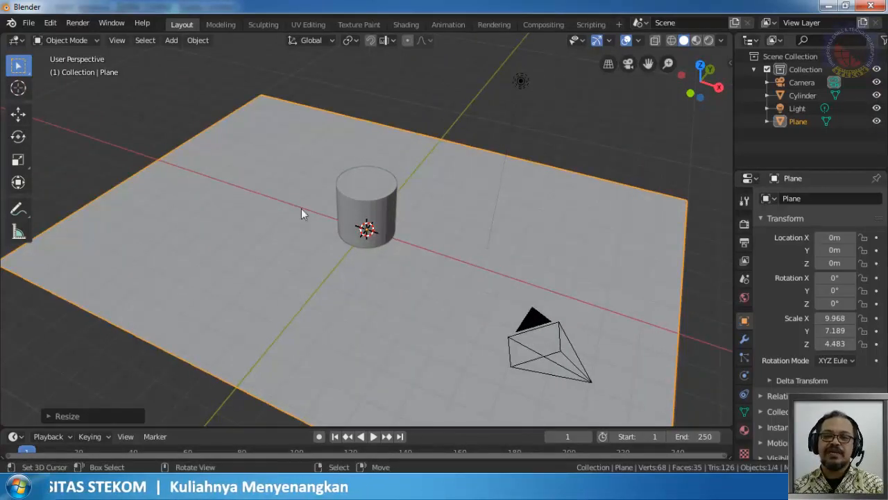
left_click(374, 188)
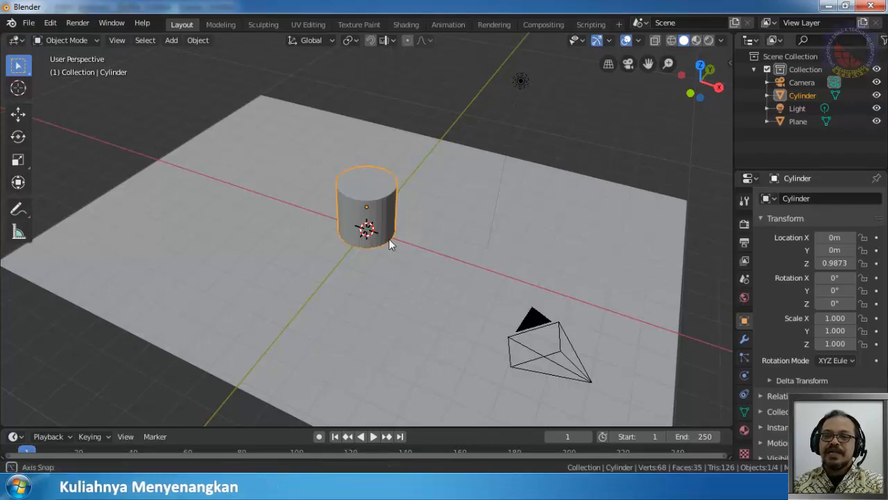
middle_click_drag(388, 238, 439, 200)
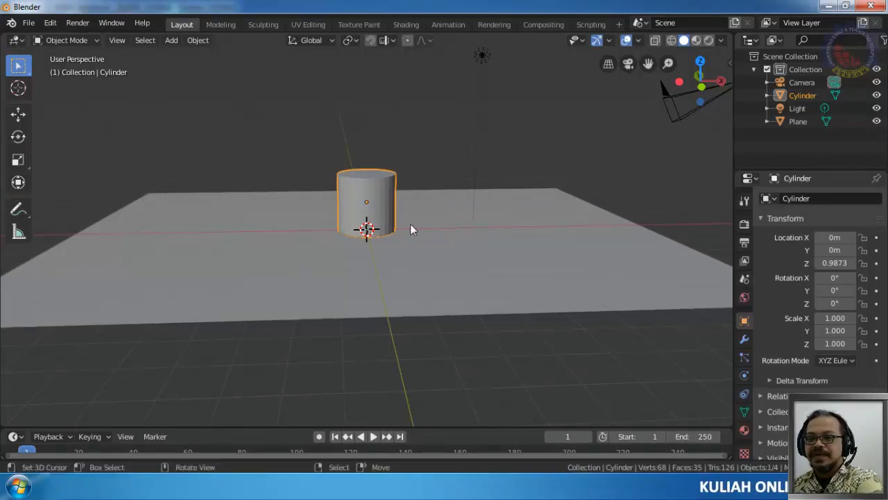
key("KP_1")
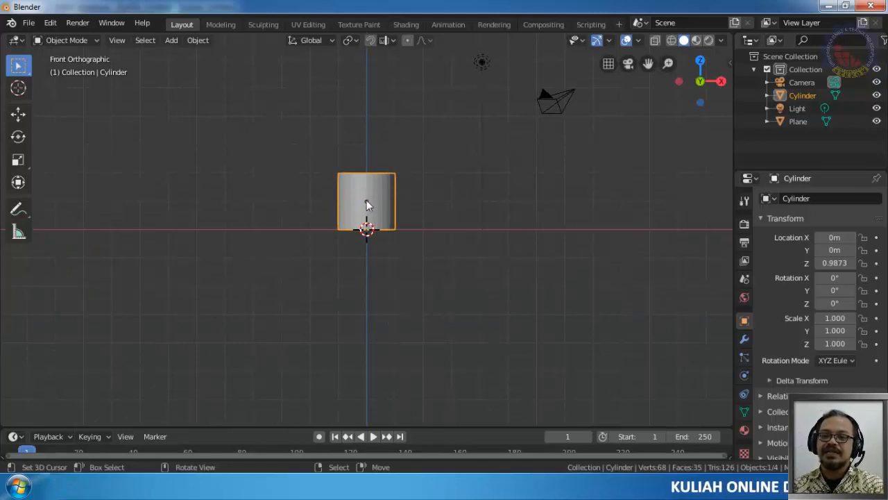
scroll(358, 186, "up", 3)
scroll(350, 183, "up", 1)
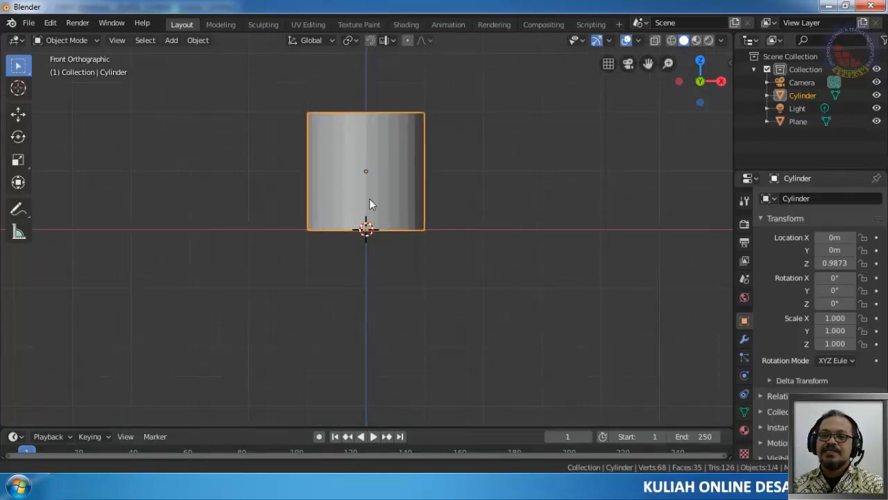
middle_click_drag(368, 198, 399, 273, "shift")
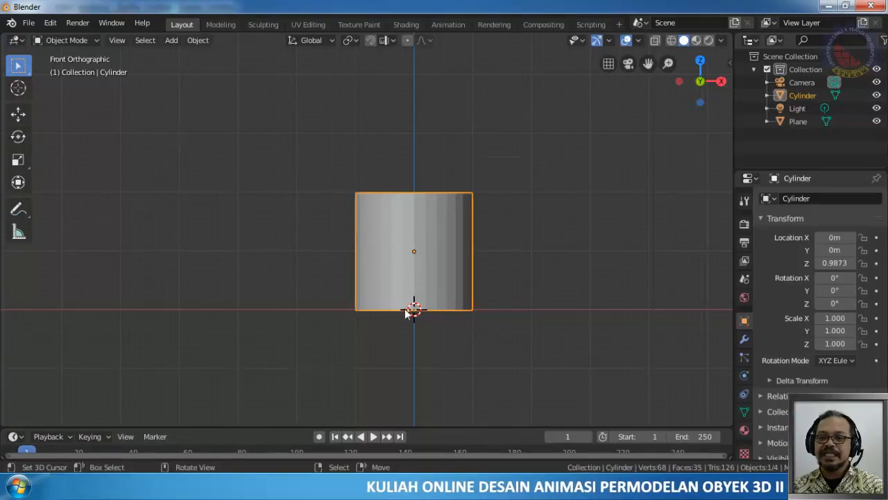
right_click(237, 250, "shift")
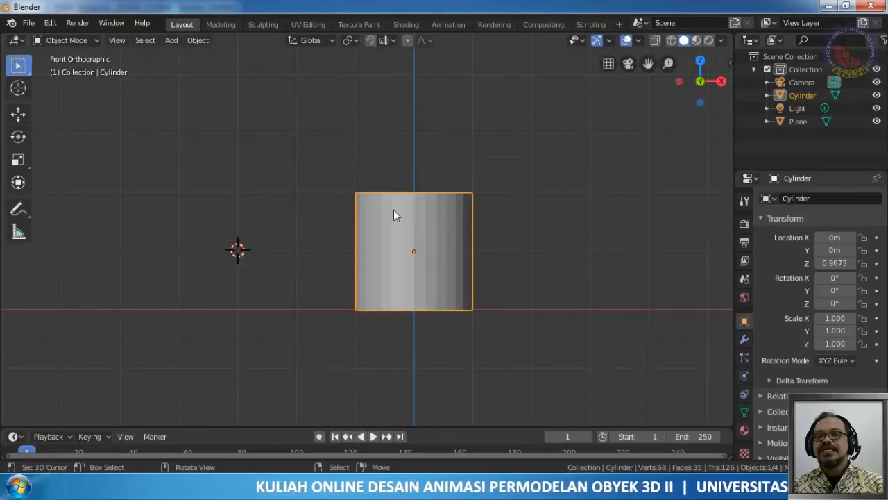
left_click(237, 251)
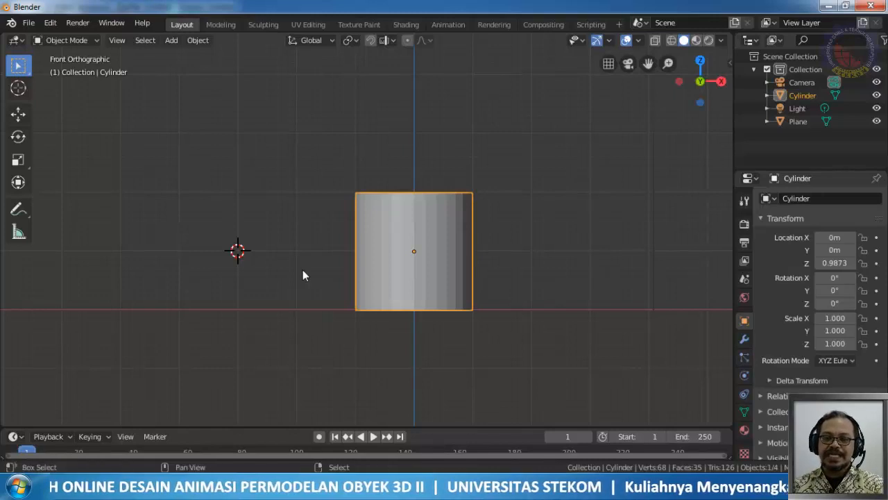
Add a cube mesh at the 3D cursor so it stands beside the cylinder.
key("shift+a")
mouse_move(308, 222)
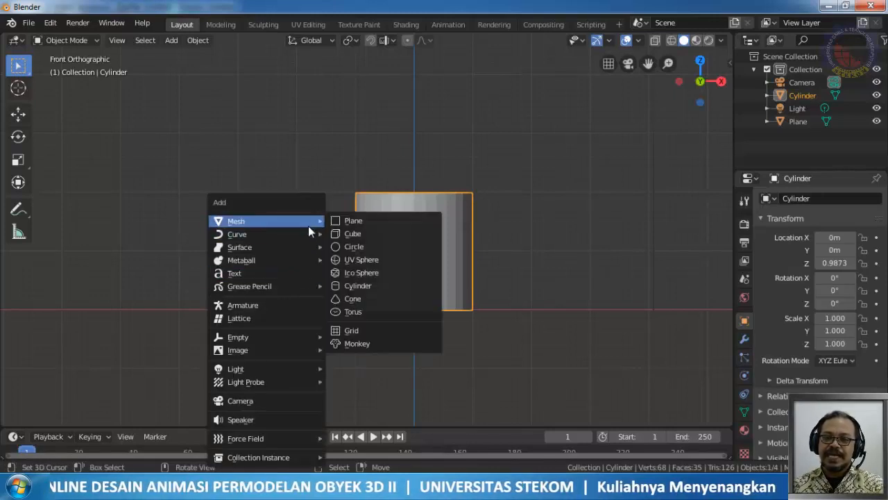
left_click(364, 234)
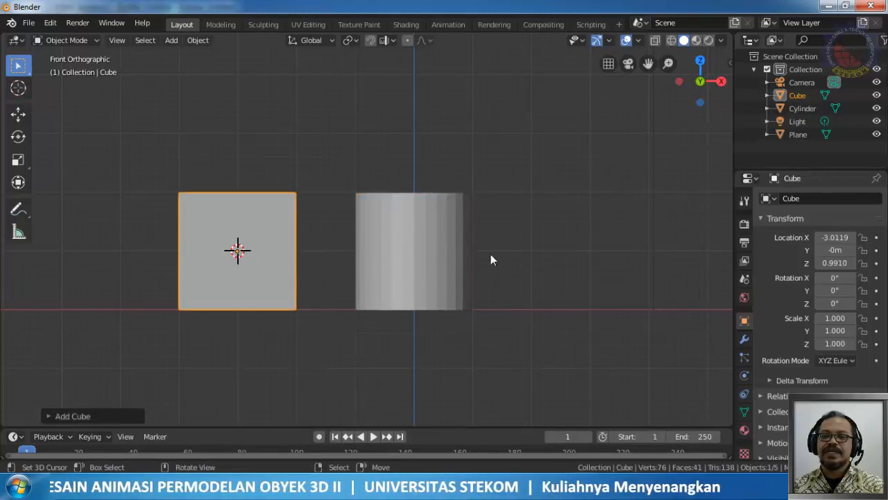
Add a UV sphere about 3 m from the cylinder on the positive X side, centred about 1 m above the ground line.
right_click(589, 251, "shift")
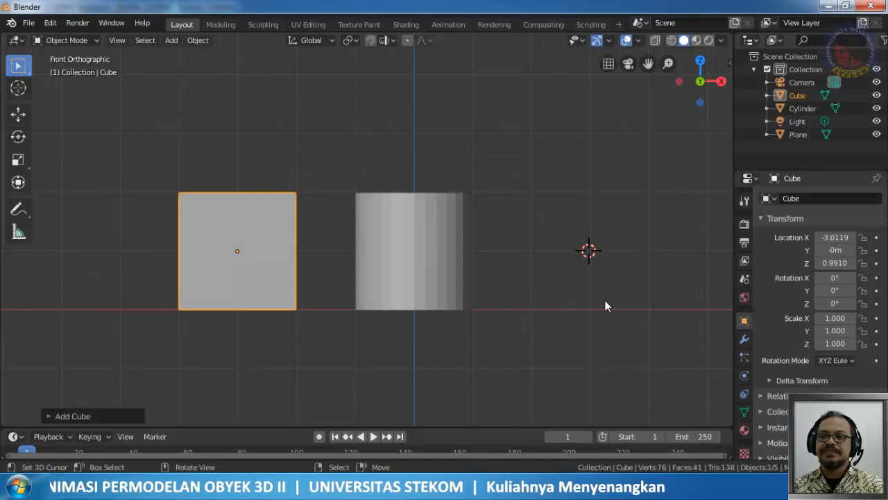
left_click(610, 252)
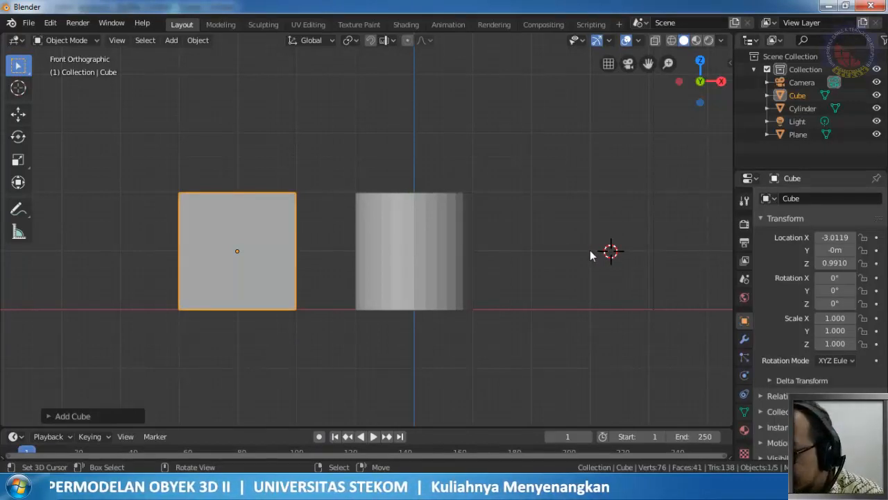
left_click(590, 251)
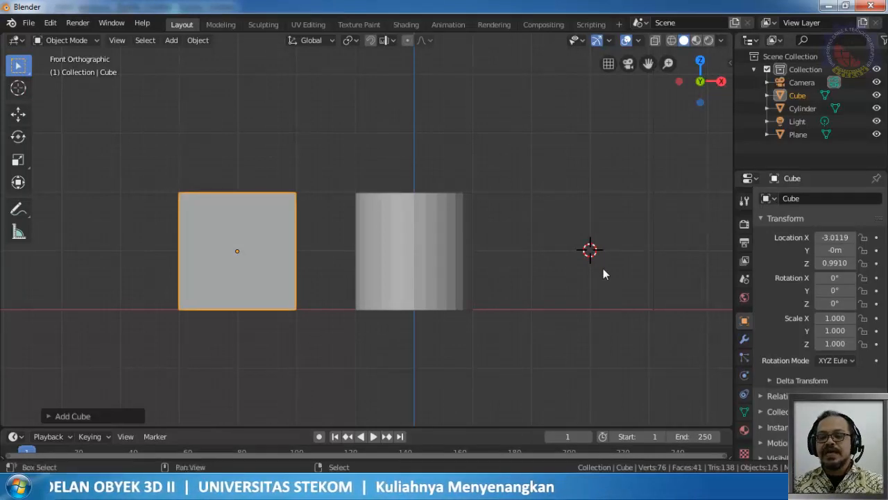
key("shift+a")
mouse_move(599, 261)
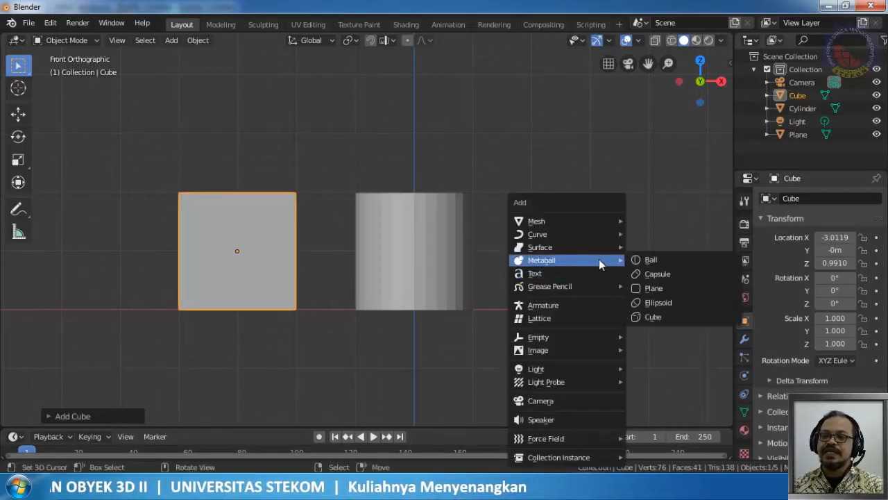
mouse_move(586, 219)
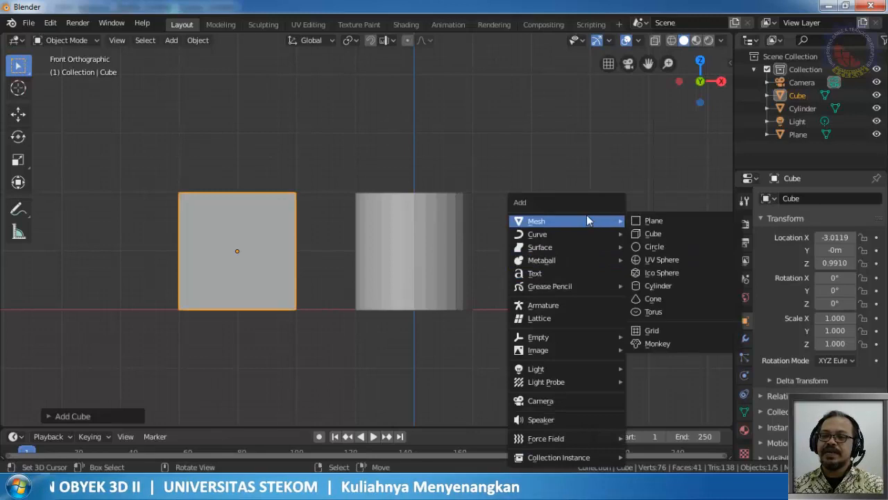
left_click(680, 261)
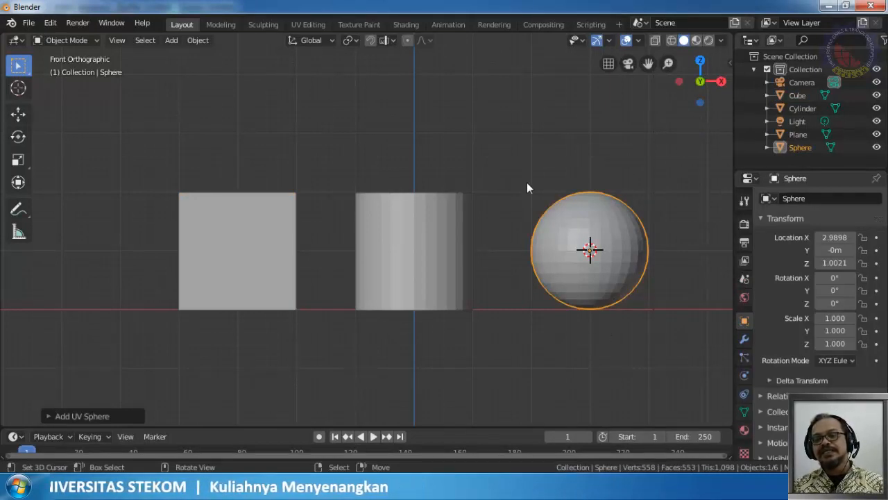
Examine how the cube, cylinder and sphere rest on the floor plane, close up in front view and from below and above.
middle_click_drag(527, 182, 511, 194)
scroll(457, 236, "down", 5)
scroll(374, 258, "up", 6)
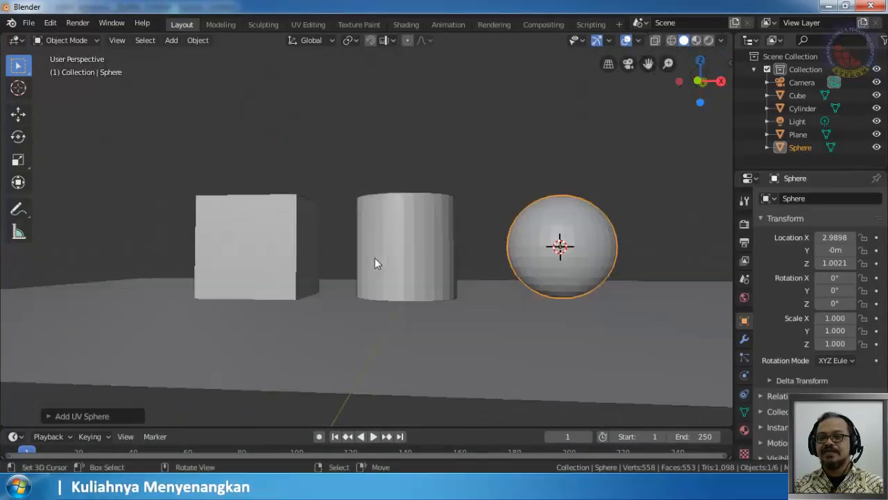
scroll(375, 262, "down", 2)
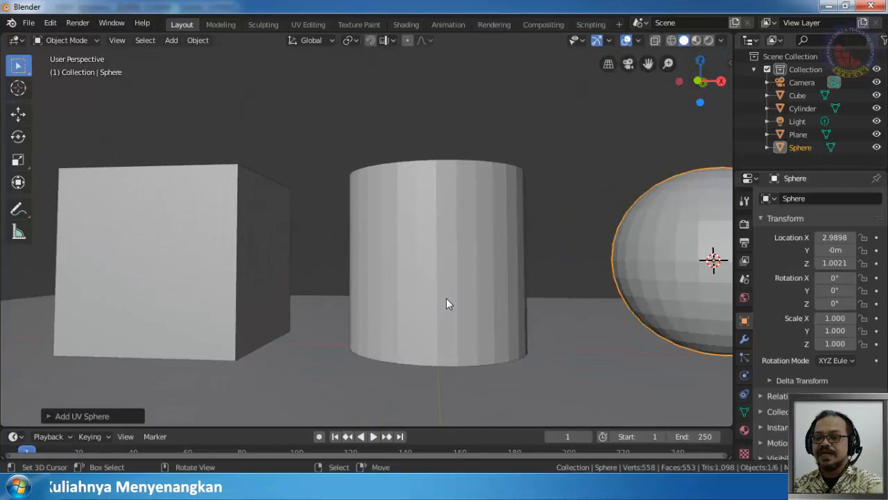
key("KP_1")
scroll(452, 335, "up", 5)
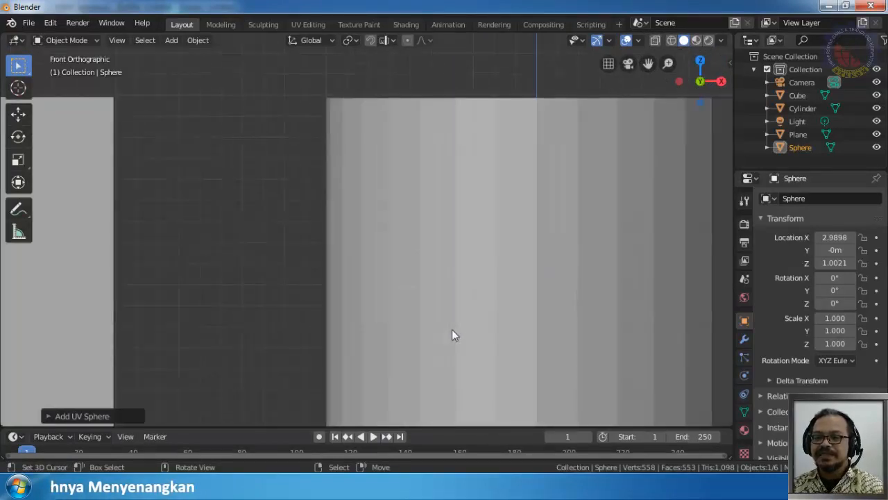
middle_click_drag(451, 335, 658, 80, "shift")
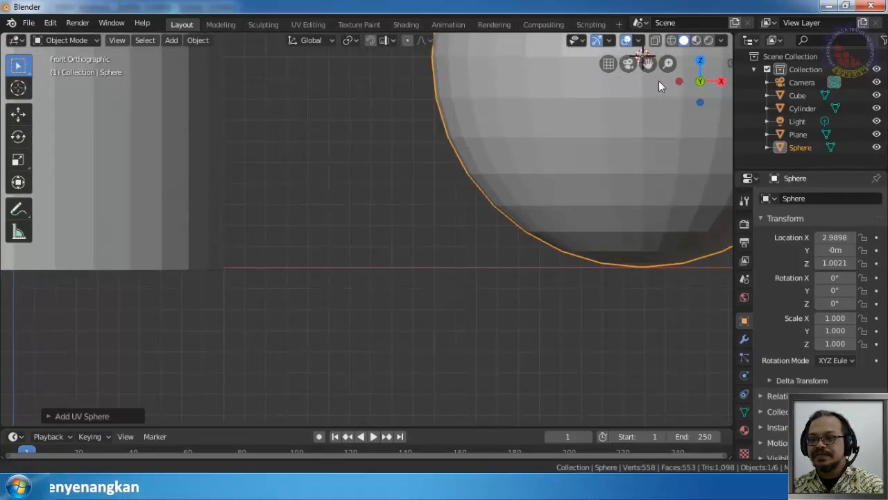
middle_click_drag(517, 147, 566, 172)
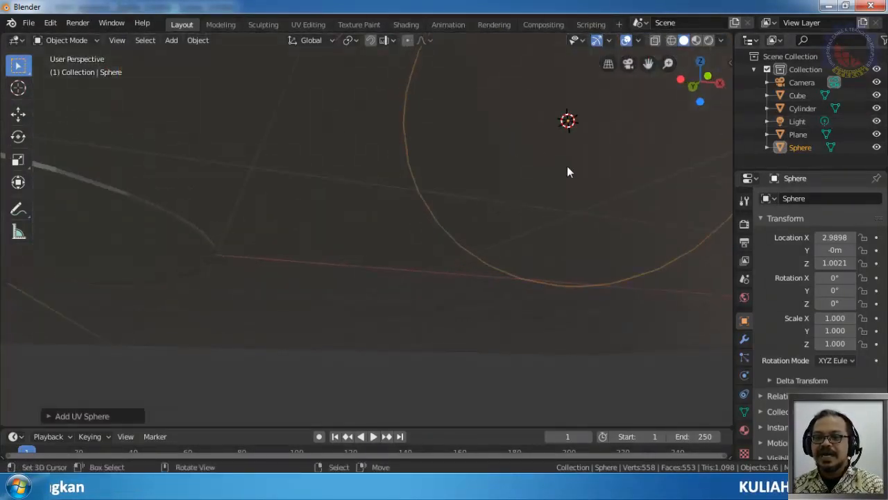
scroll(404, 183, "down", 10)
scroll(399, 195, "up", 3)
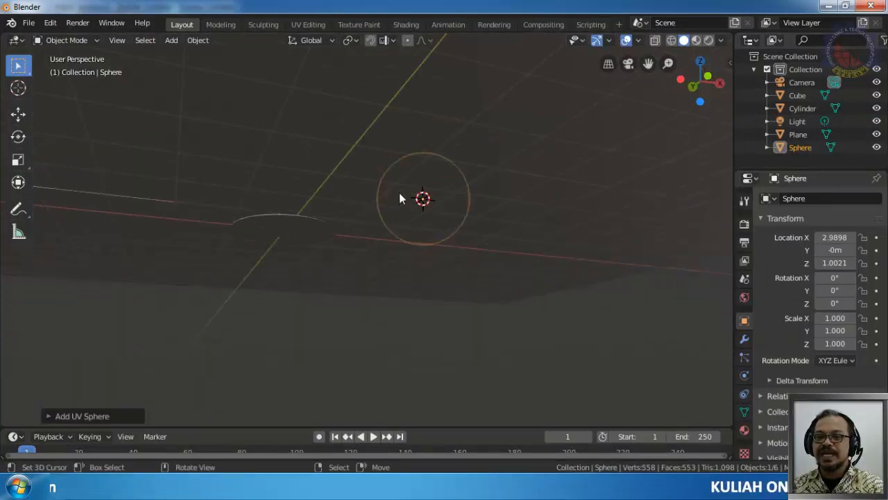
middle_click_drag(399, 198, 394, 326)
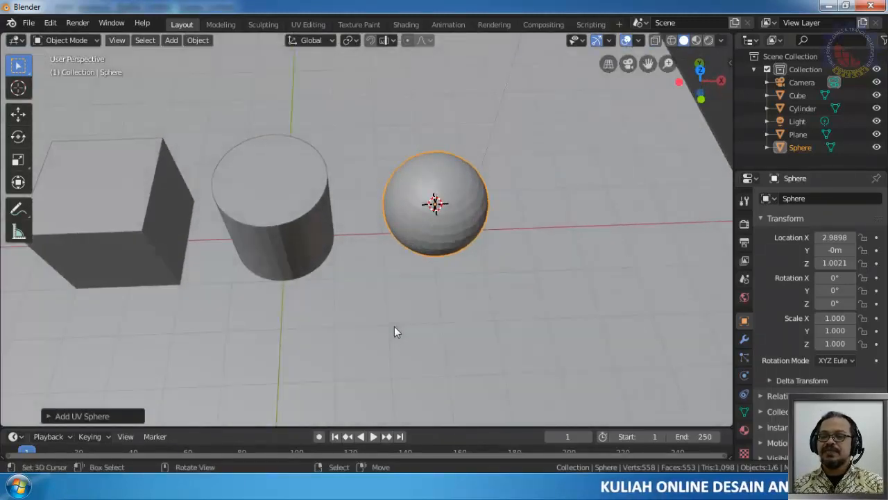
In top view, move the sphere about -4.48 m along X and about 2.52 m along Y, behind the gap between cube and cylinder.
key("KP_7")
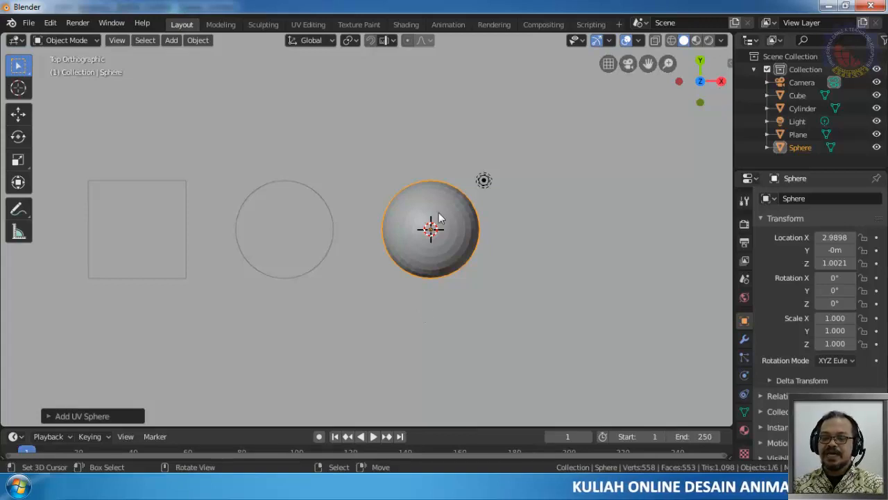
key("g")
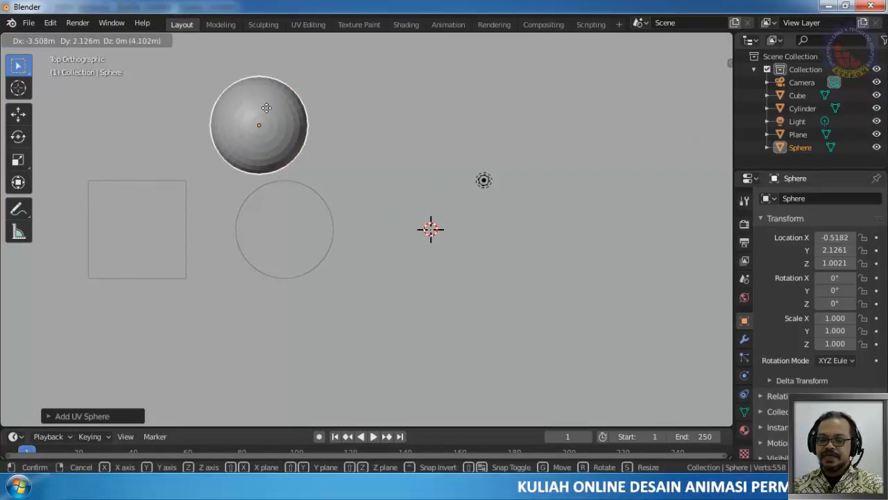
key("x")
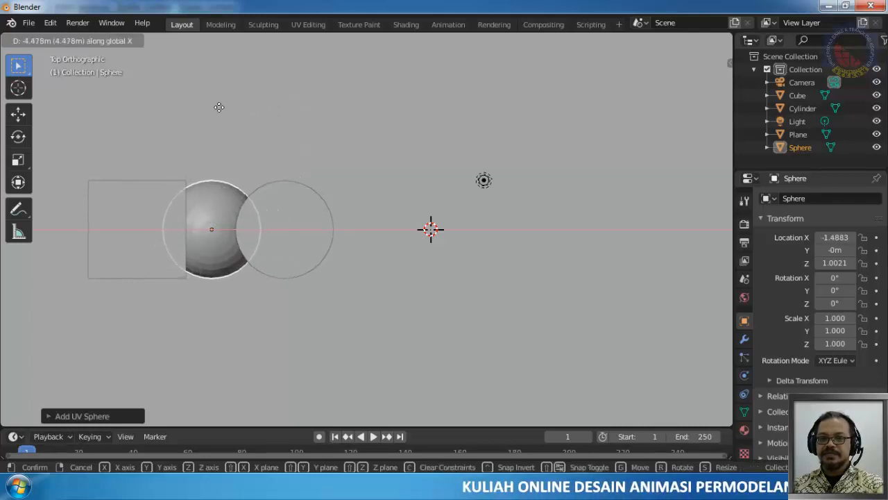
left_click(219, 113)
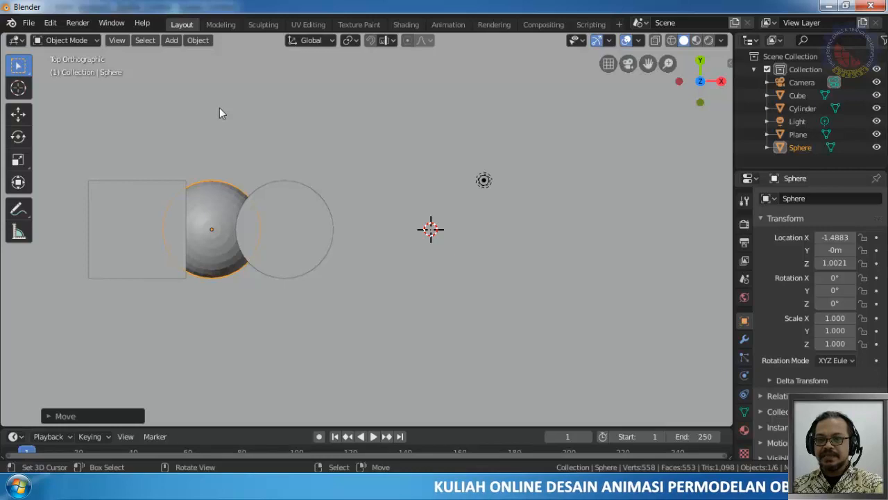
key("g")
key("y")
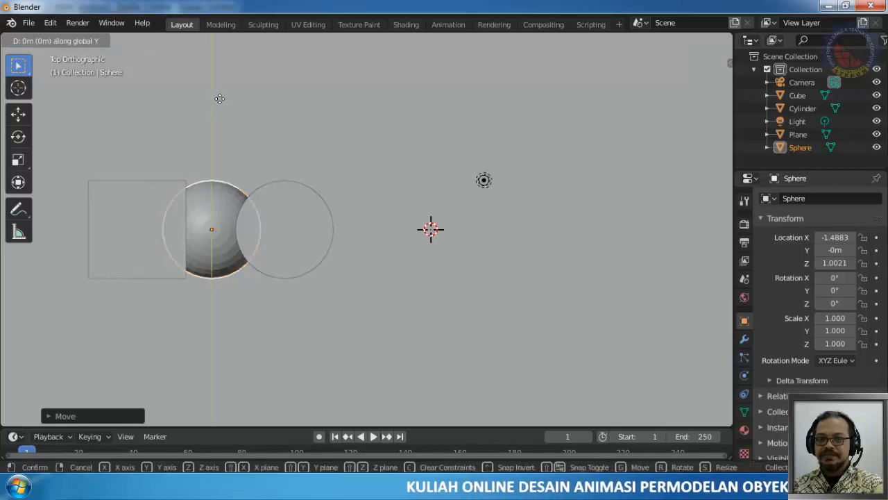
left_click(239, 375)
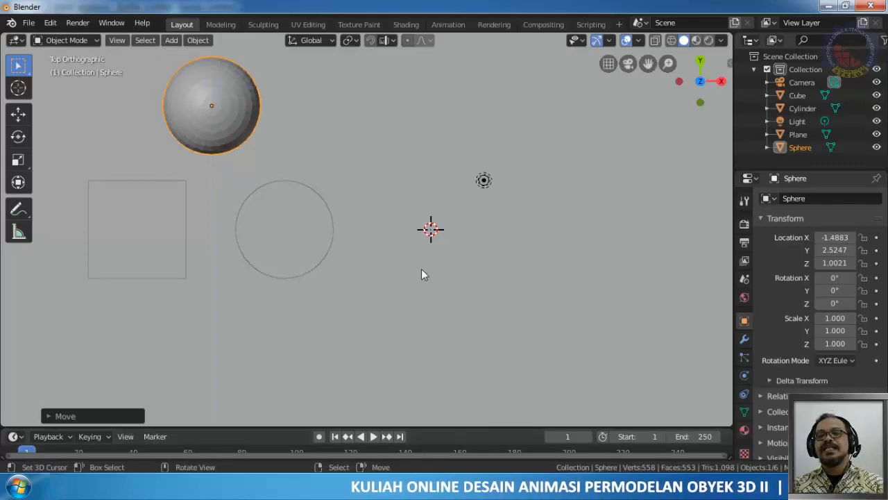
Compare the arrangement of cube, cylinder and sphere in perspective, orthographic and front views.
middle_click_drag(421, 268, 354, 185)
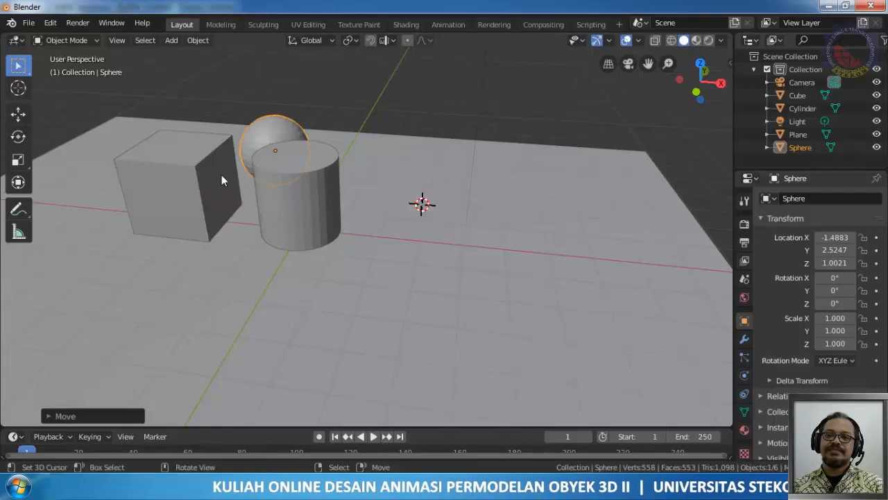
key("KP_5")
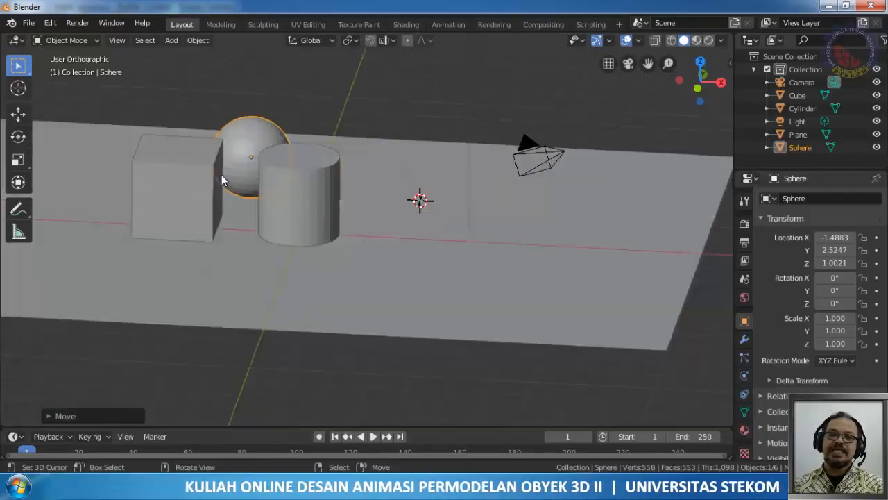
key("KP_1")
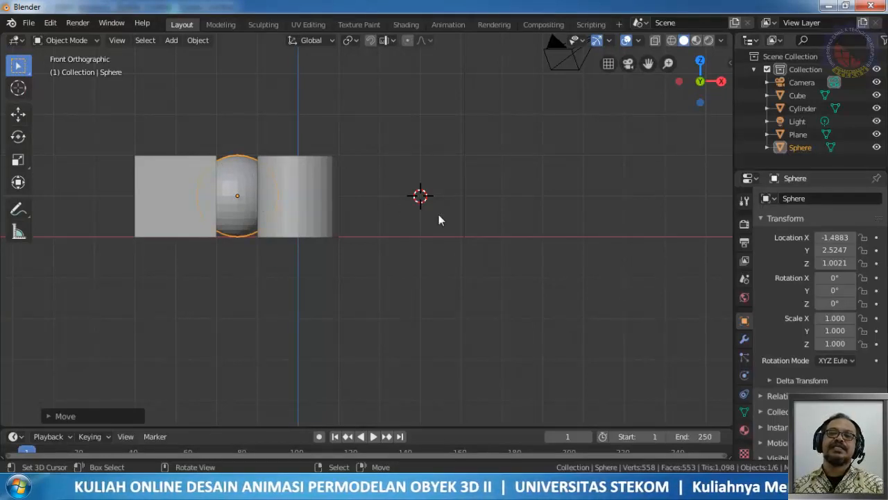
scroll(479, 214, "down", 3)
middle_click_drag(478, 214, 512, 239)
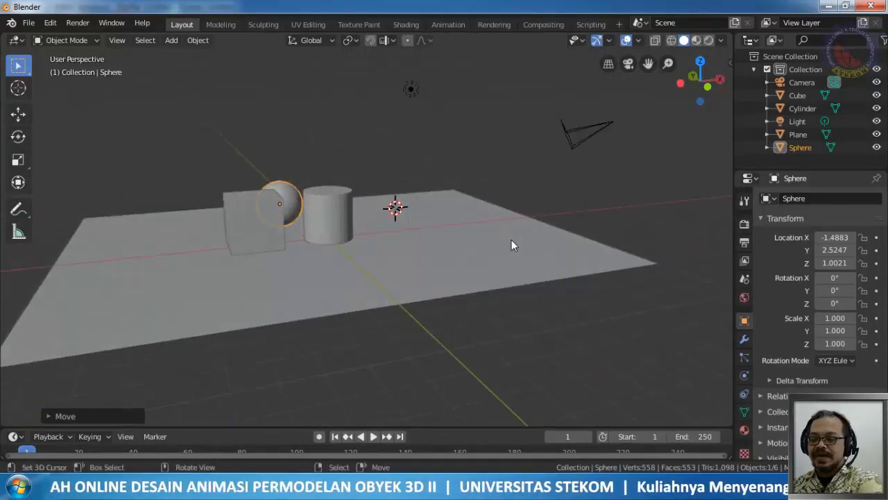
key("KP_1")
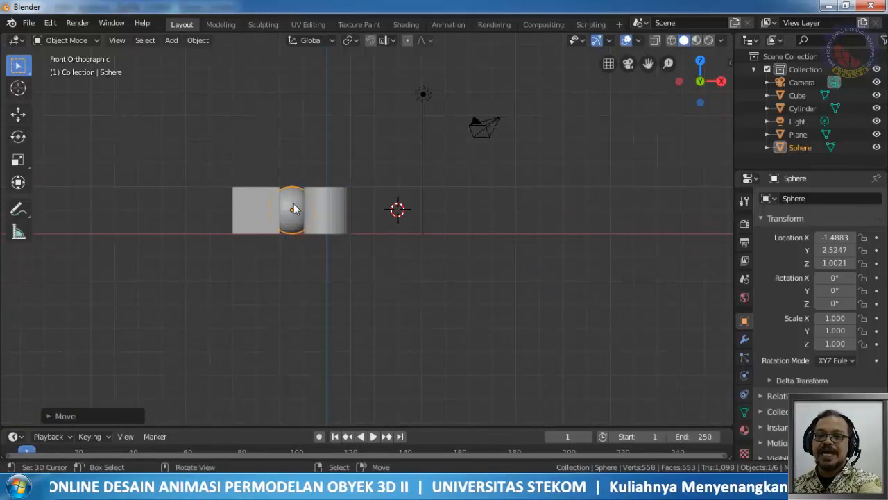
Examine how the sphere sits behind the gap between cube and cylinder, in front view and from angled perspective views.
middle_click_drag(345, 212, 336, 257)
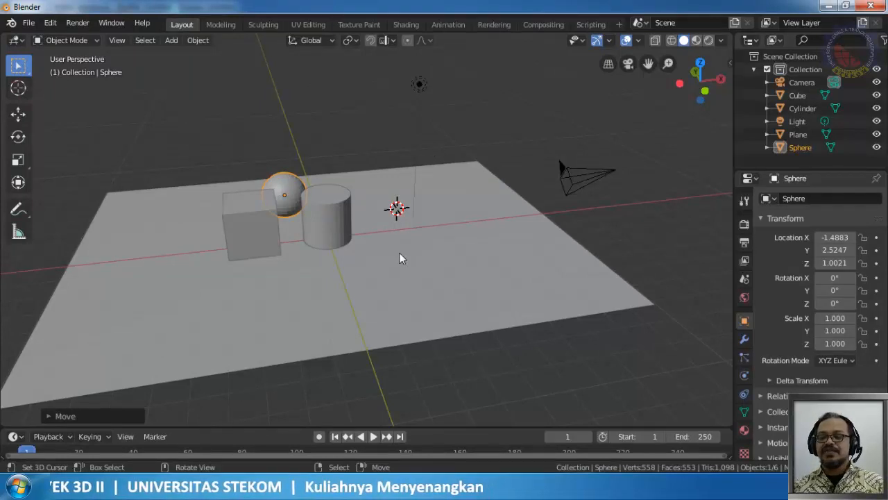
key("KP_1")
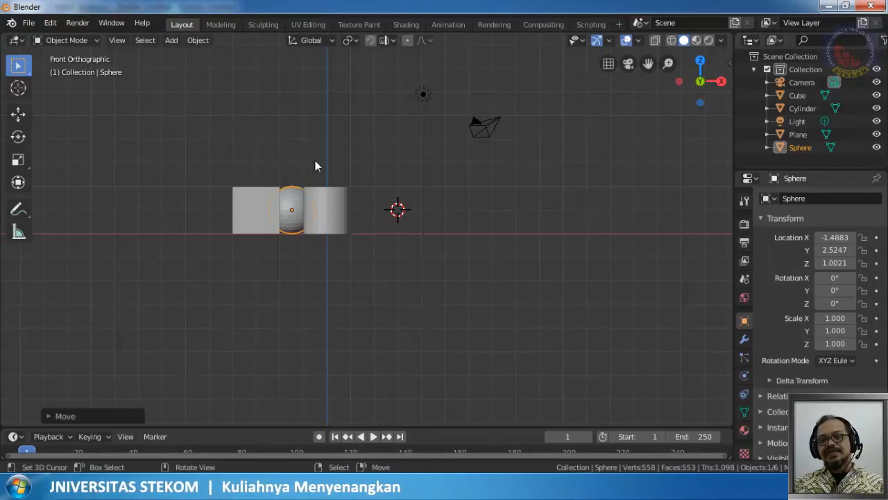
scroll(297, 184, "up", 2)
scroll(298, 185, "up", 1)
scroll(298, 185, "down", 1)
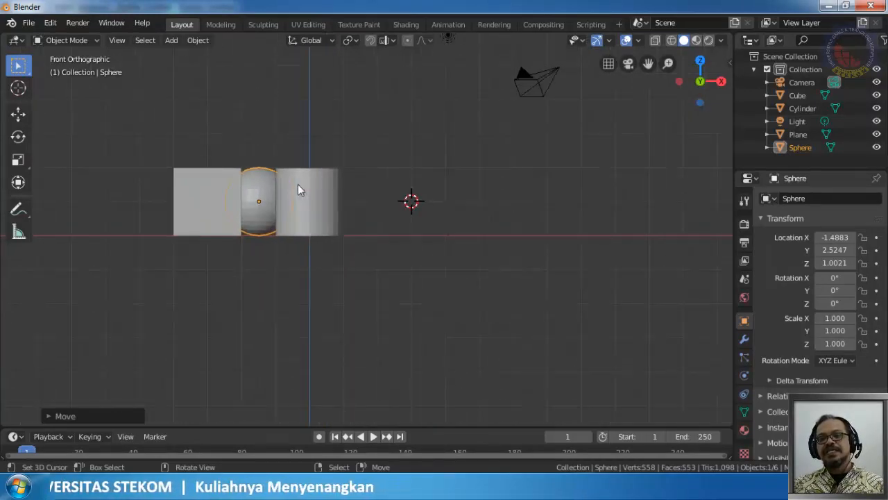
scroll(298, 184, "down", 2)
middle_click_drag(298, 184, 287, 222)
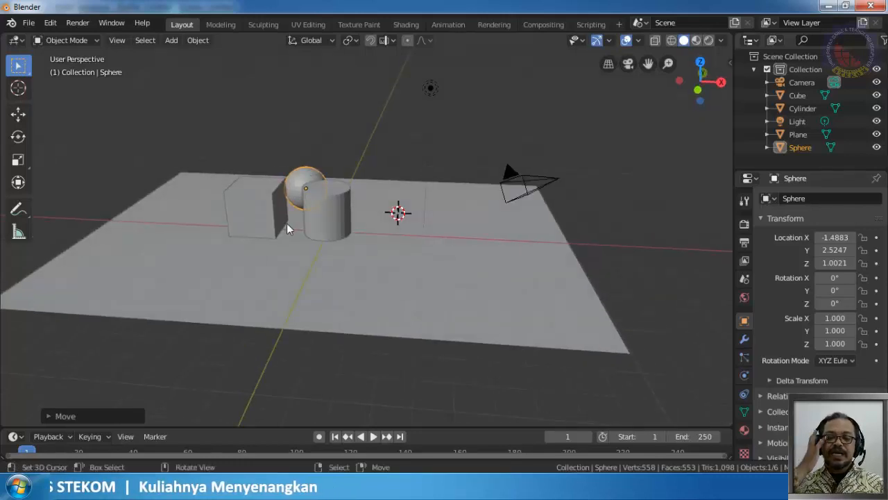
Delete the sphere, the cube and the cylinder, keeping only the floor plane, camera and light.
key("Delete")
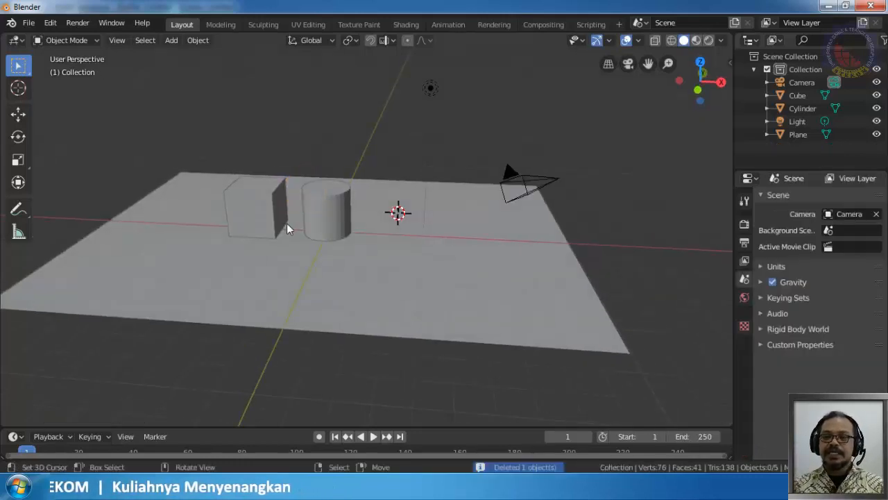
left_click(245, 206)
left_click(328, 215, "shift")
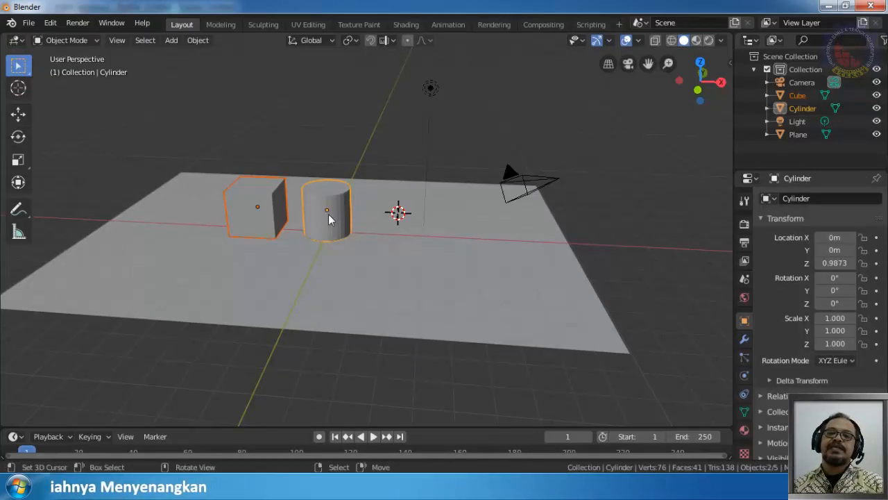
key("Delete")
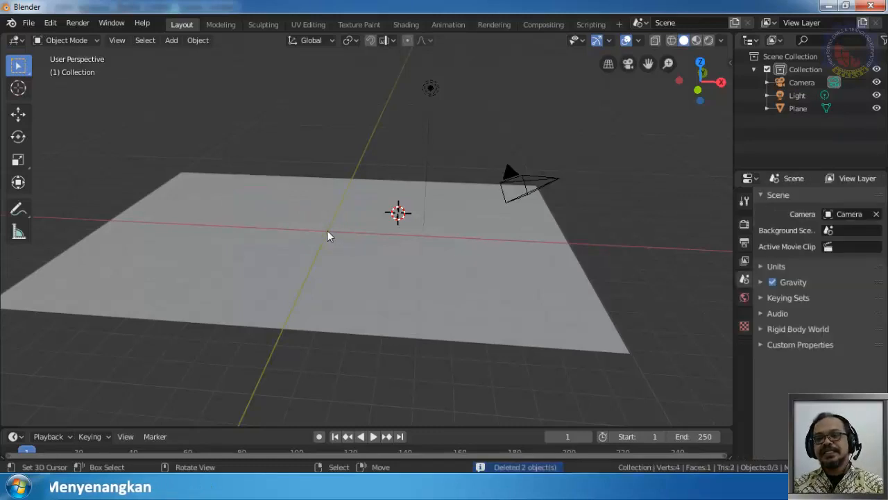
In front view, place the 3D cursor on the Z axis about 1 m above the ground line.
key("KP_1")
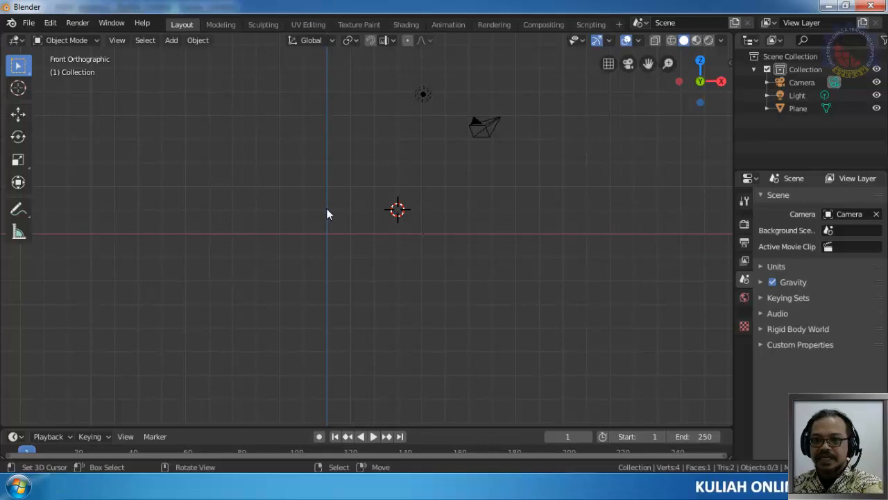
right_click(326, 208, "shift")
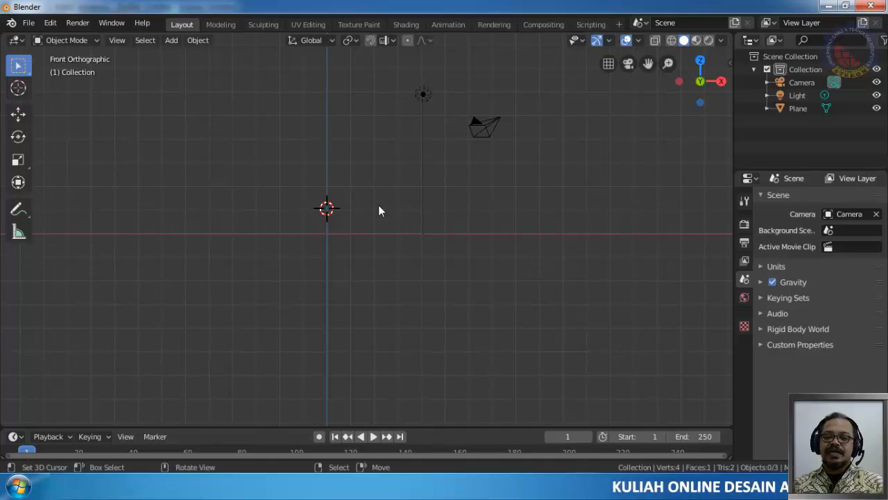
key("shift+a")
mouse_move(378, 205)
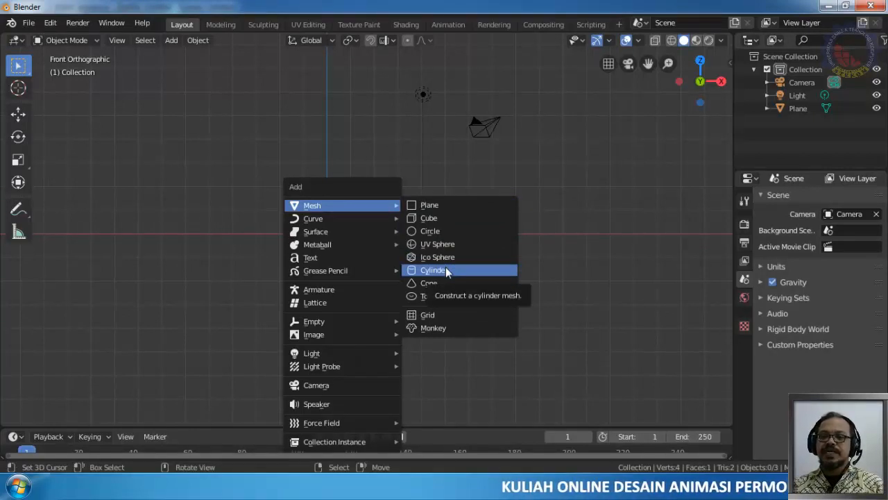
left_click(444, 220)
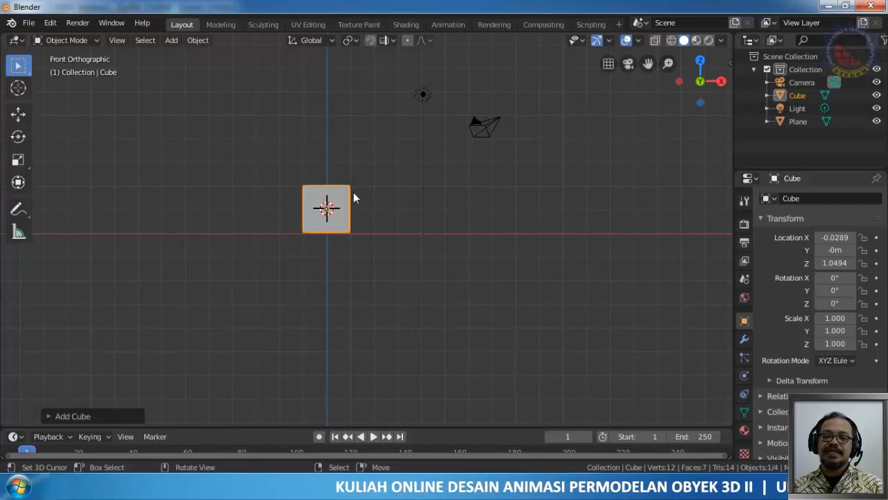
key("Delete")
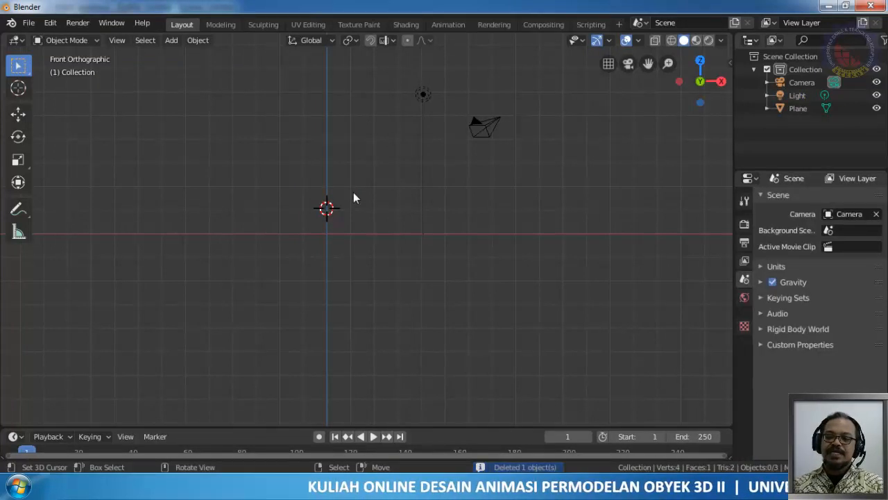
Add a cylinder mesh at the 3D cursor and expand its creation settings.
key("shift+a")
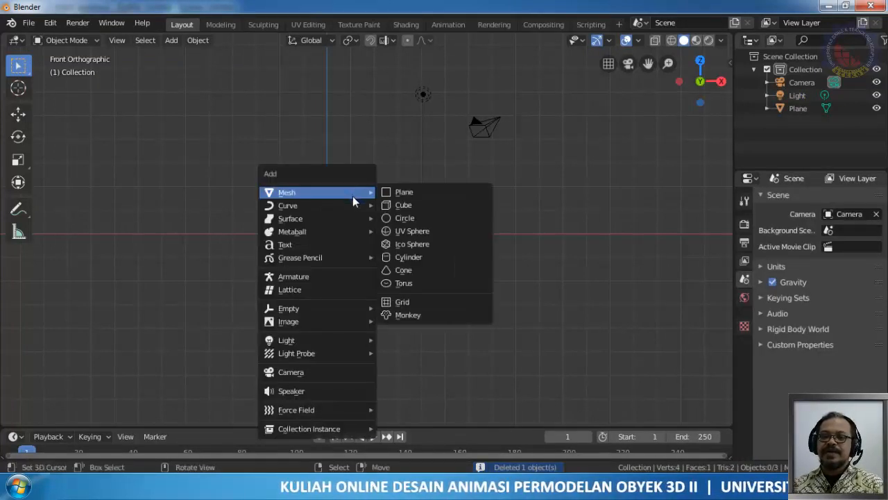
left_click(435, 257)
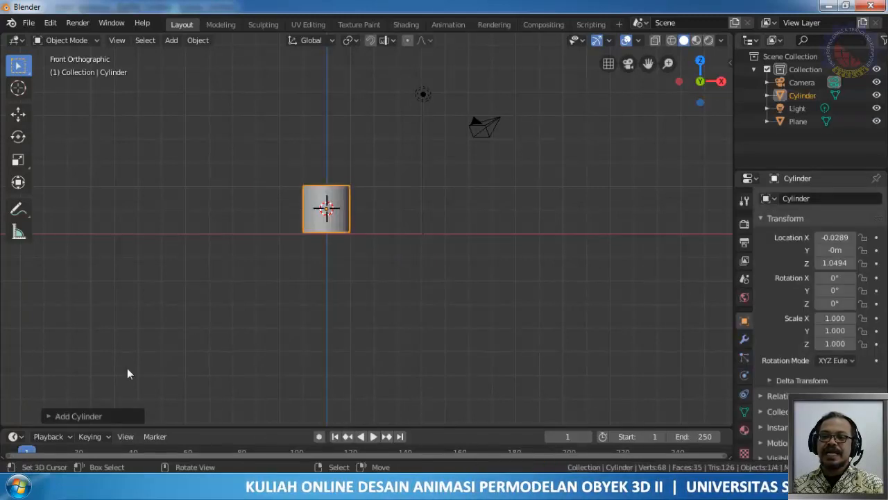
left_click(48, 416)
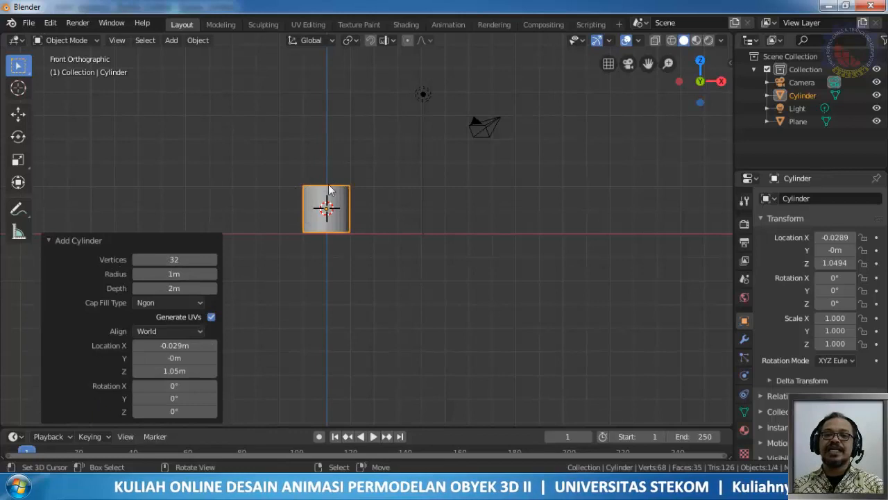
Inspect the facets on the cylinder's side and set its vertices to 64.
scroll(328, 189, "up", 6)
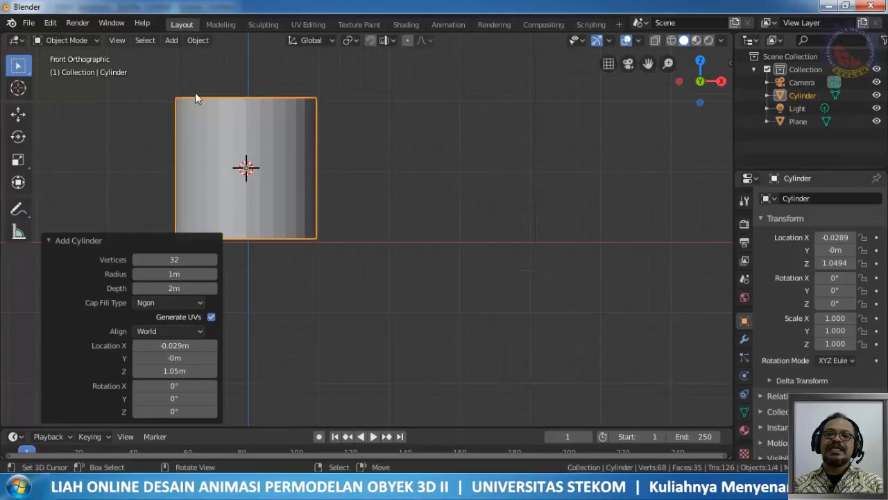
middle_click_drag(367, 173, 343, 148)
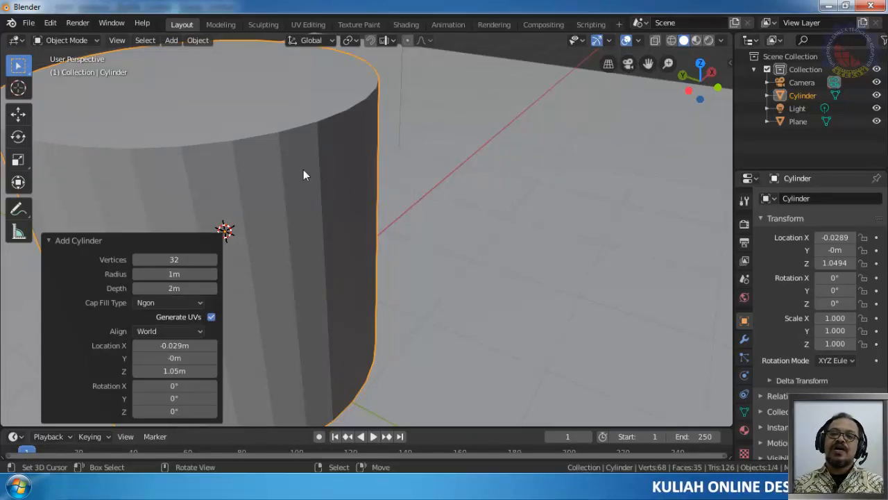
scroll(303, 175, "down", 5)
mouse_move(317, 225)
middle_mouse_down()
mouse_move(270, 182)
mouse_move(288, 184)
mouse_move(315, 220)
mouse_move(310, 213)
middle_mouse_up()
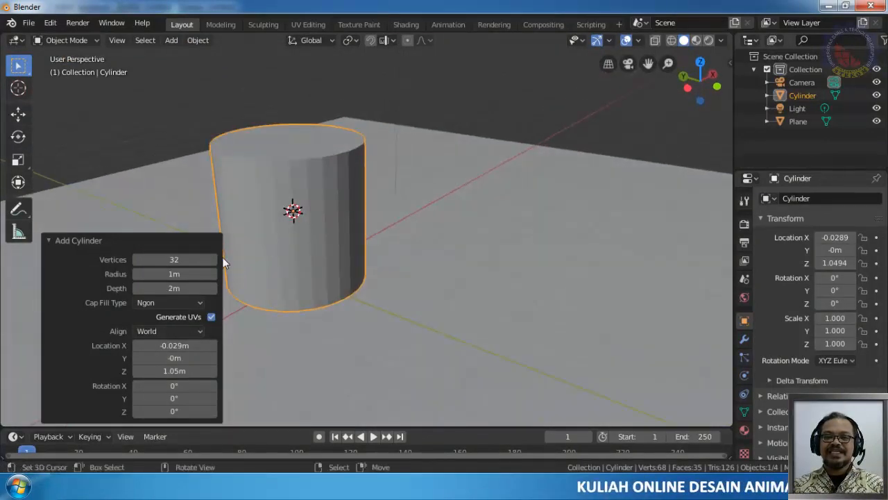
left_click(182, 260)
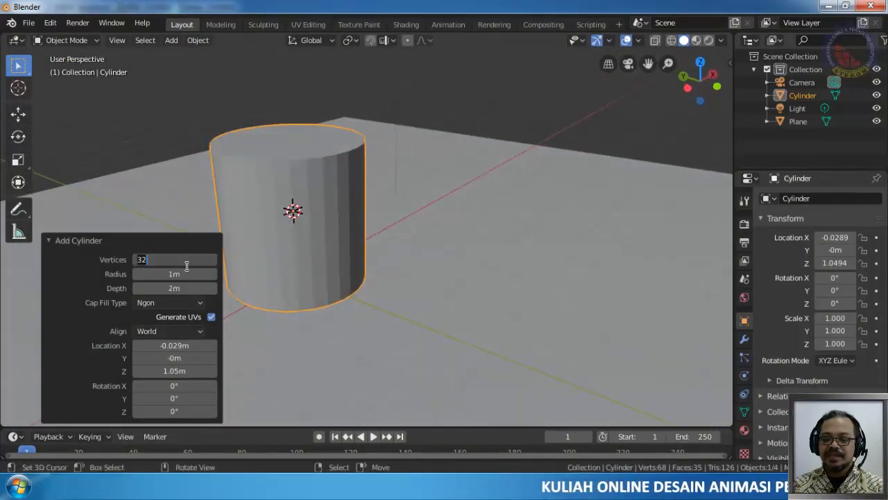
type("6")
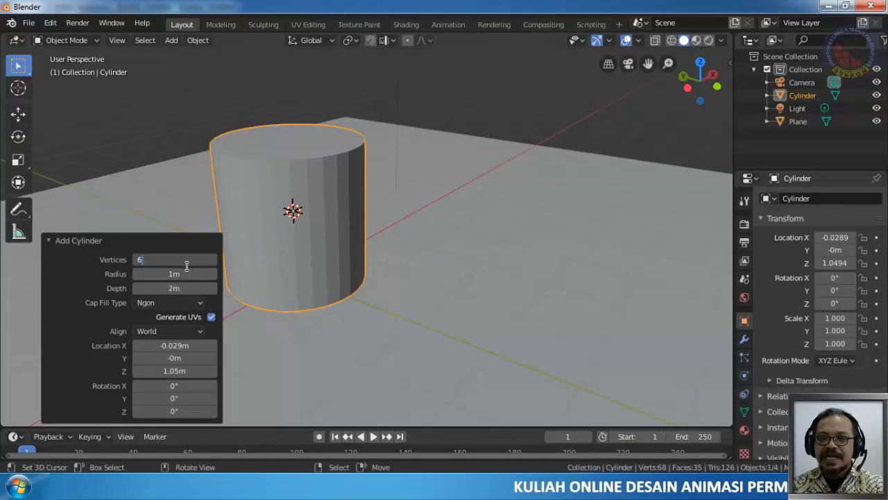
type("4")
key("Return")
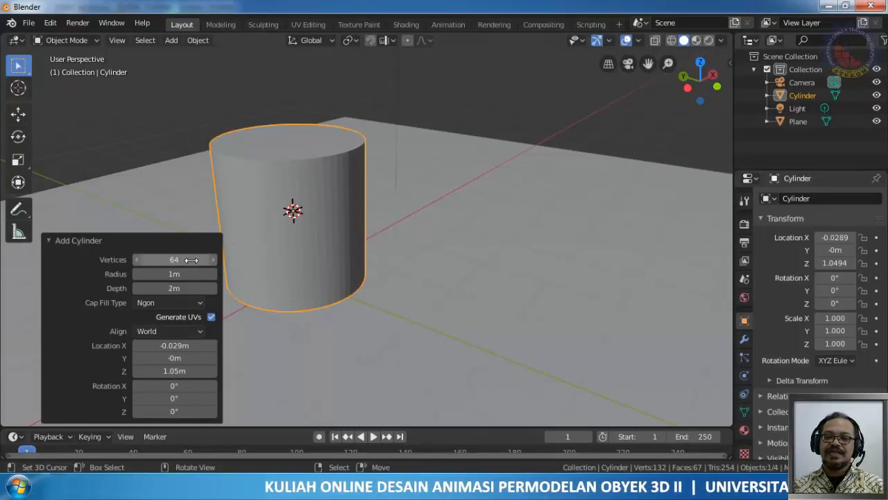
Try 39 and 128 vertices on the cylinder and check how smooth its side looks.
left_click_drag(167, 264, 142, 263)
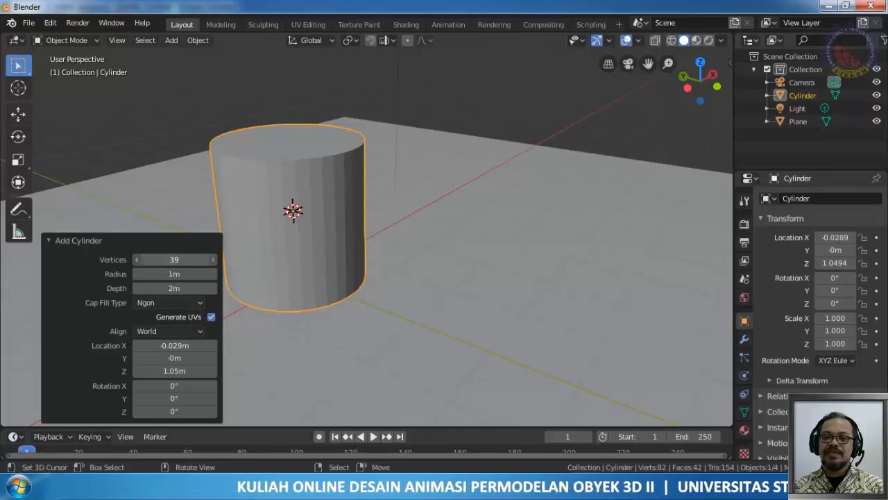
left_click(186, 260)
type("128")
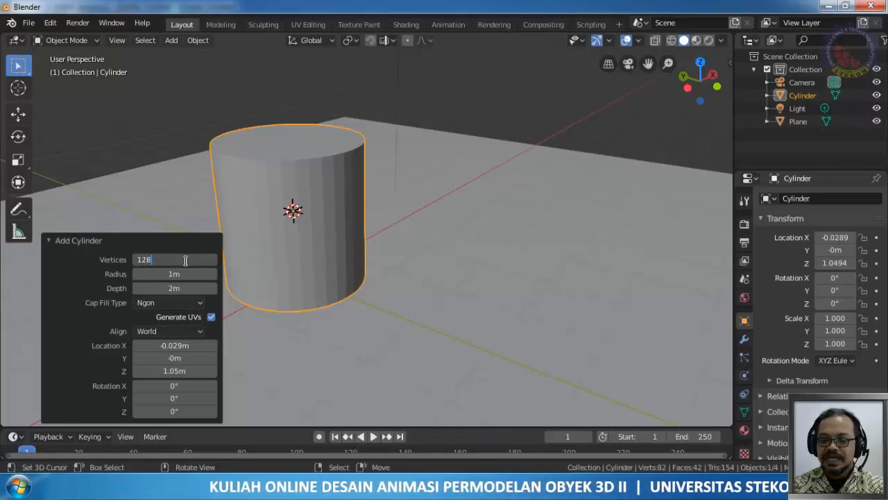
key("Return")
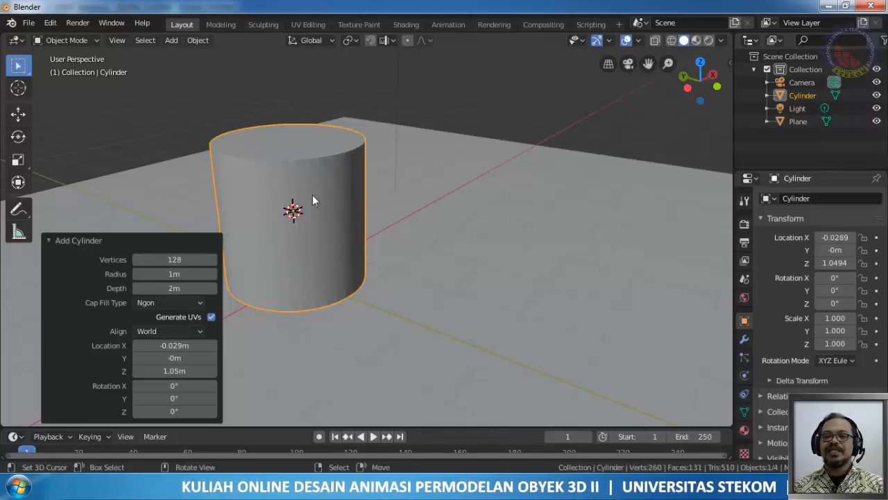
mouse_move(348, 207)
middle_mouse_down()
mouse_move(253, 235)
mouse_move(252, 255)
mouse_move(333, 263)
mouse_move(408, 240)
mouse_move(409, 187)
mouse_move(351, 204)
middle_mouse_up()
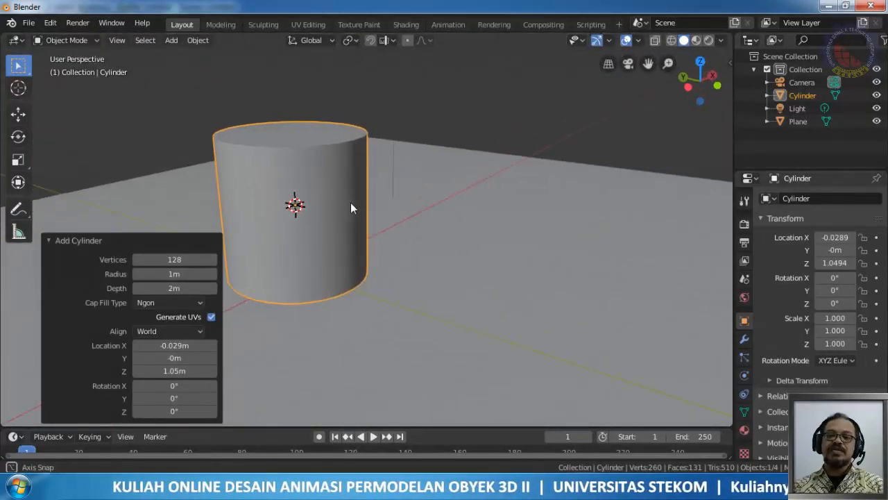
Set the cylinder's vertices to 32.
left_click(167, 260)
key("BackSpace")
key("BackSpace")
key("BackSpace")
type("32")
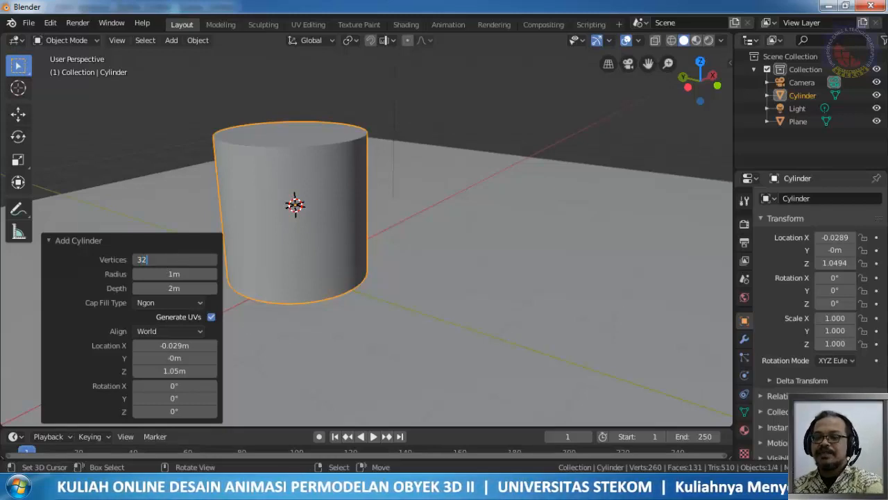
key("Return")
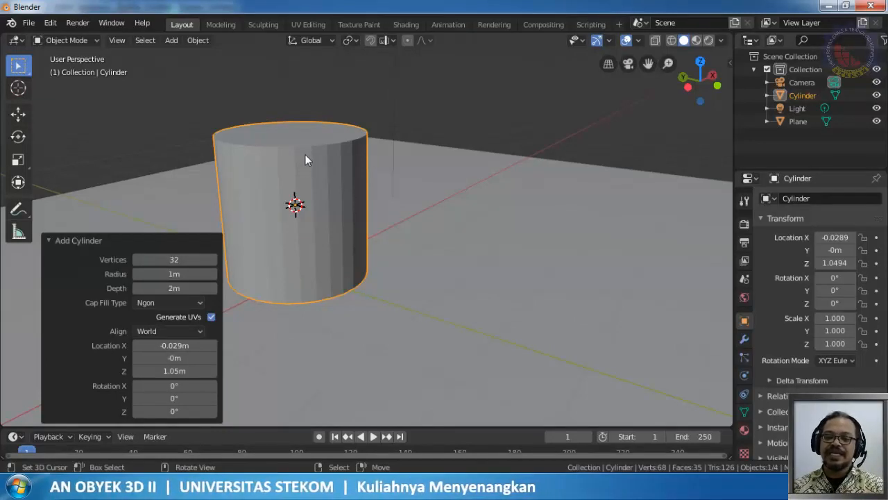
In Edit Mode, clear the selection and select four individual vertices on the cylinder's upper rim.
key("Tab")
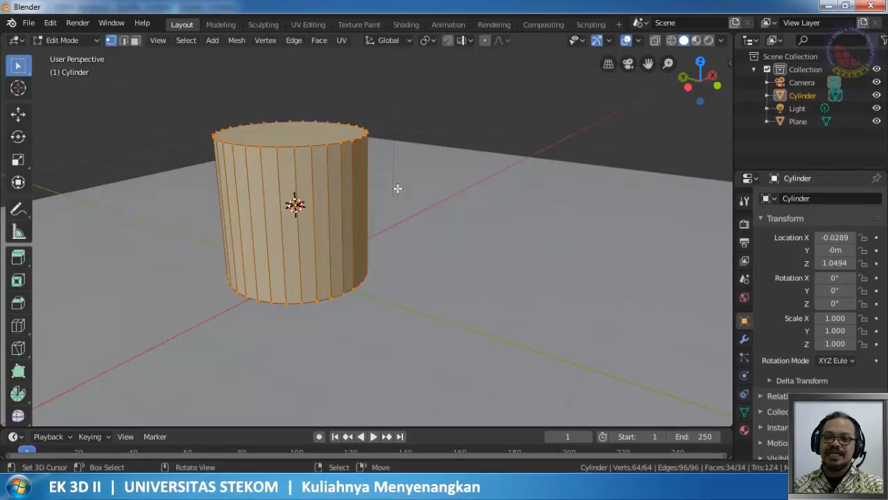
right_click(342, 189, "shift")
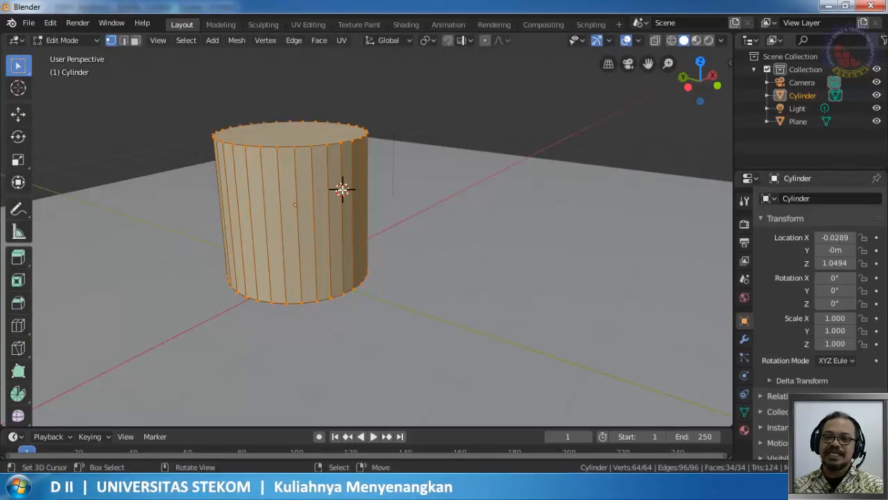
key("alt+a")
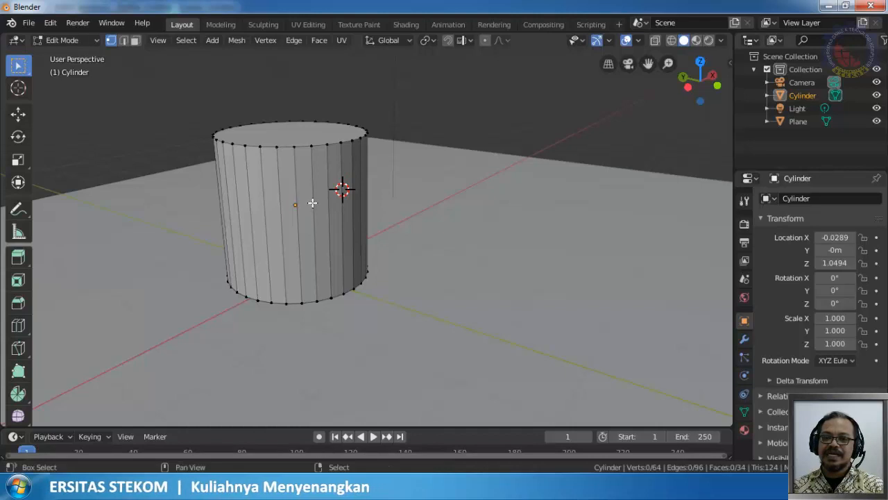
left_click(294, 146)
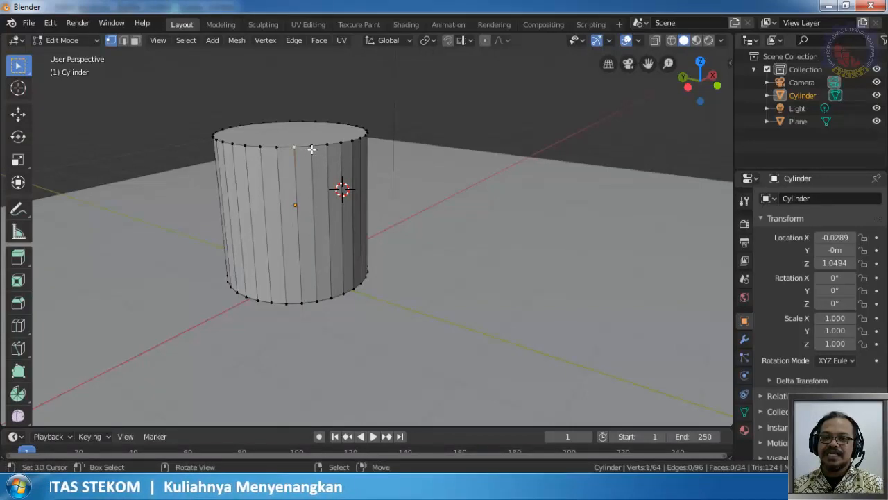
left_click(312, 146, "shift")
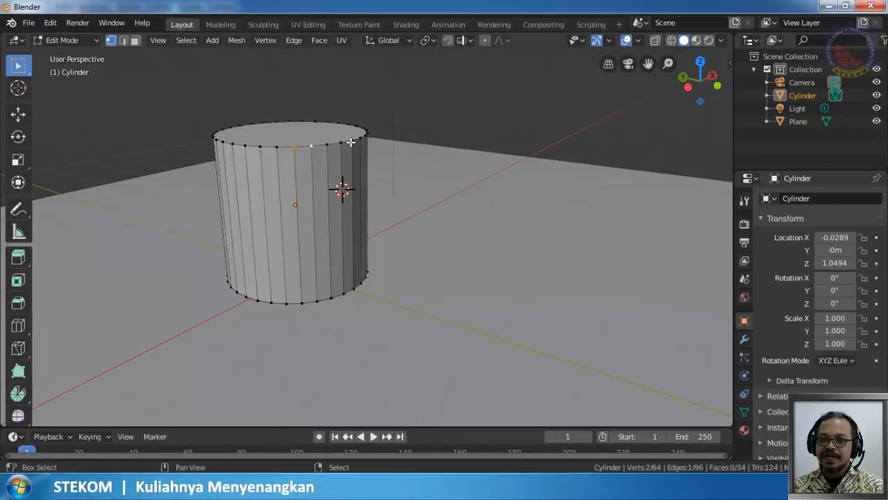
left_click(355, 140, "shift")
left_click(357, 128, "shift")
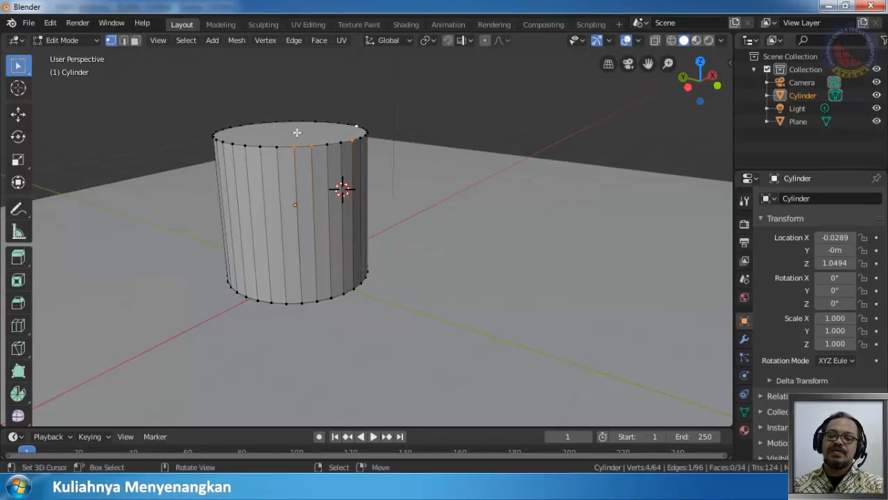
Return to Object Mode and delete the cylinder.
key("Tab")
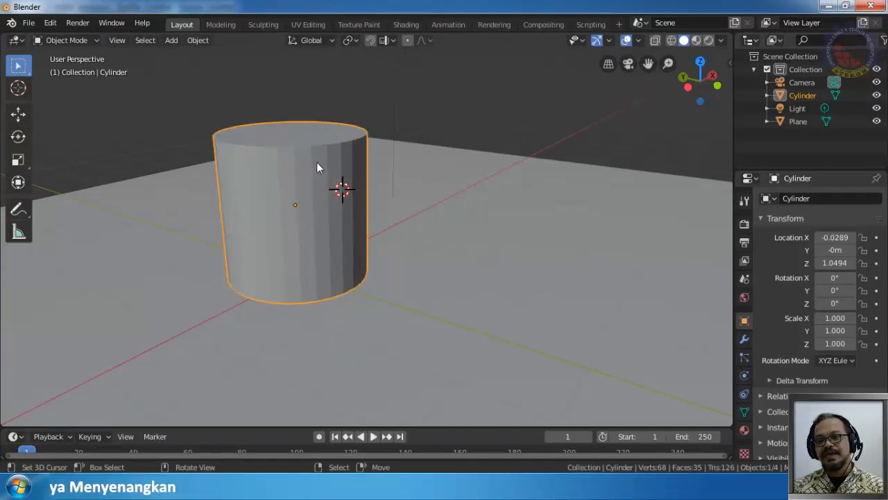
key("Delete")
Add a mesh cylinder at the 3D cursor and set its vertices to 18.
key("shift+a")
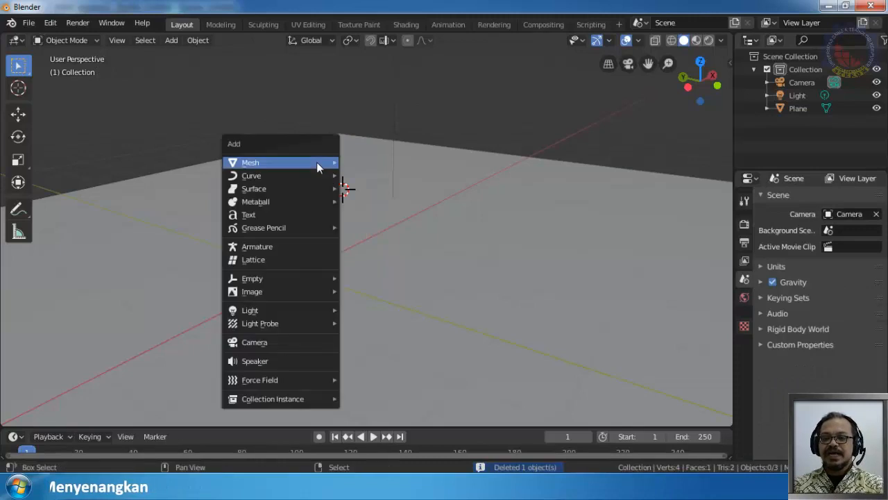
mouse_move(316, 164)
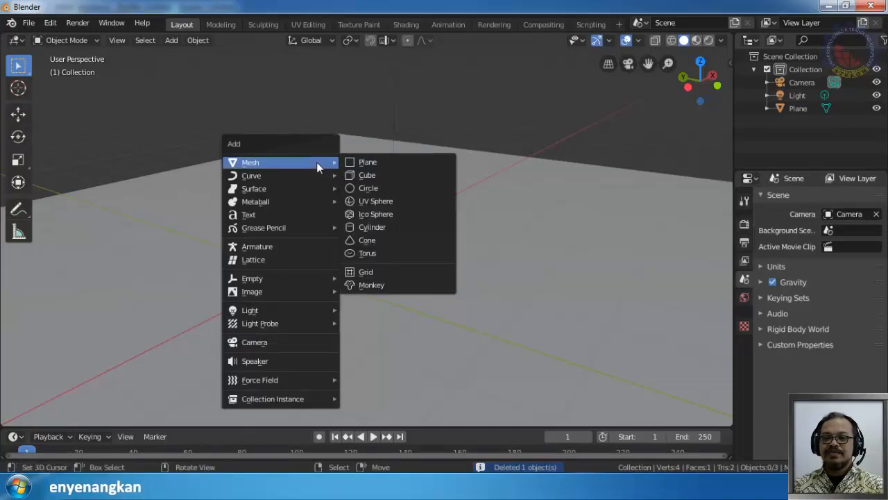
left_click(375, 227)
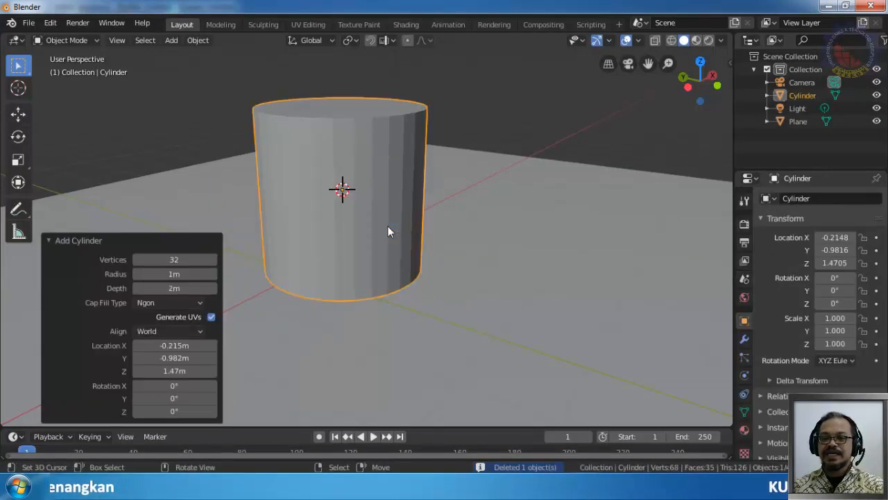
left_click(172, 259)
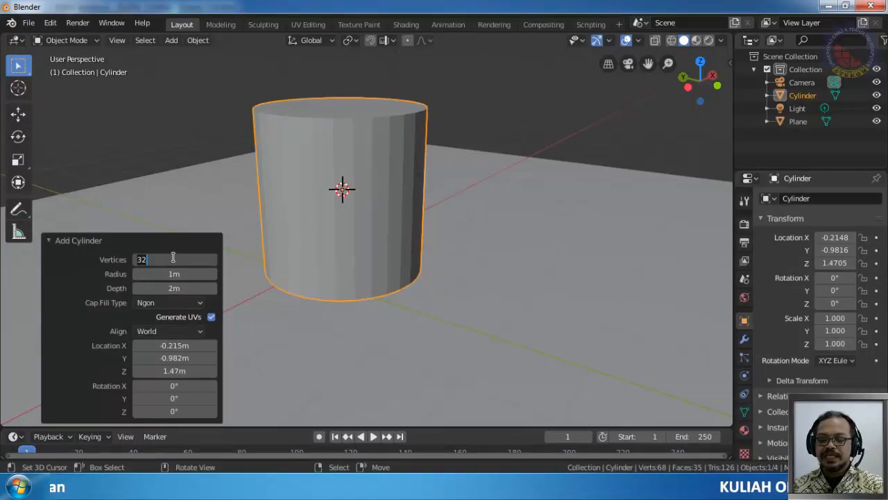
type("1")
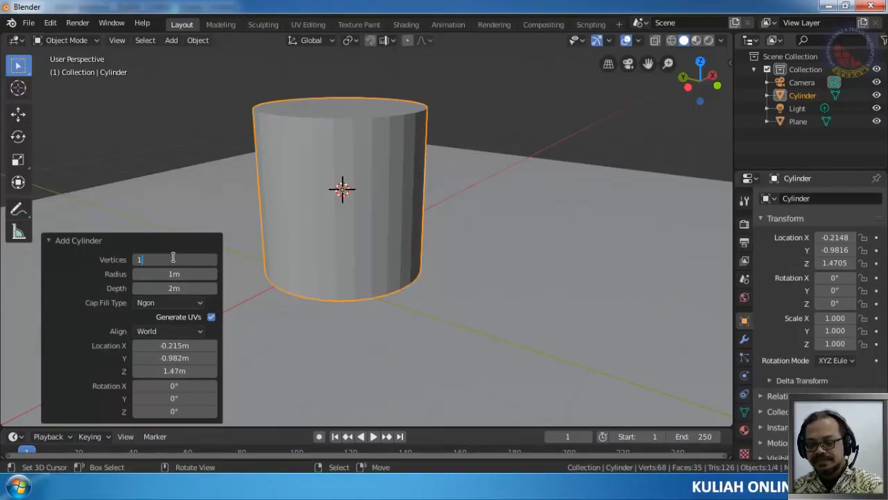
type("8")
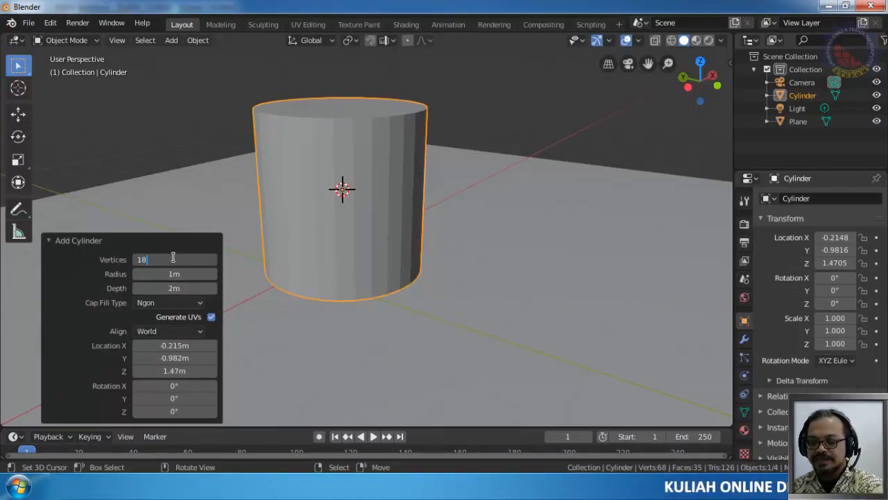
key("Return")
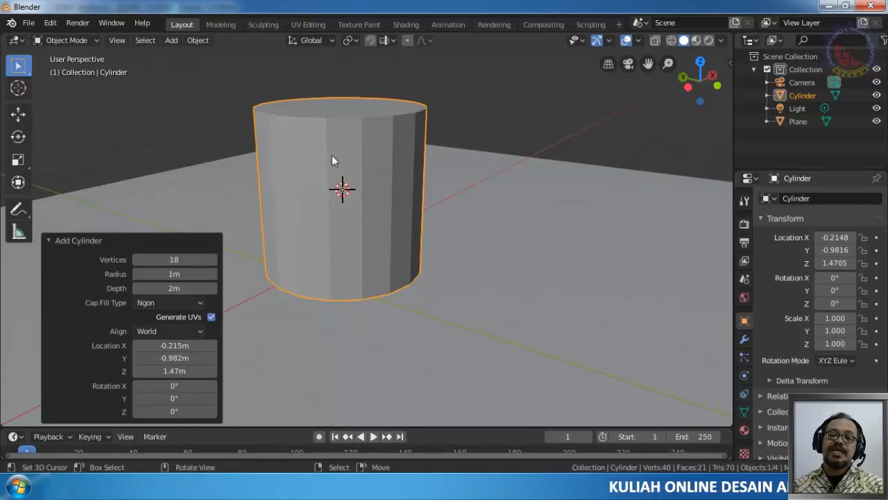
Check the cylinder's side segments in Edit Mode, then delete the cylinder in Object Mode.
key("Tab")
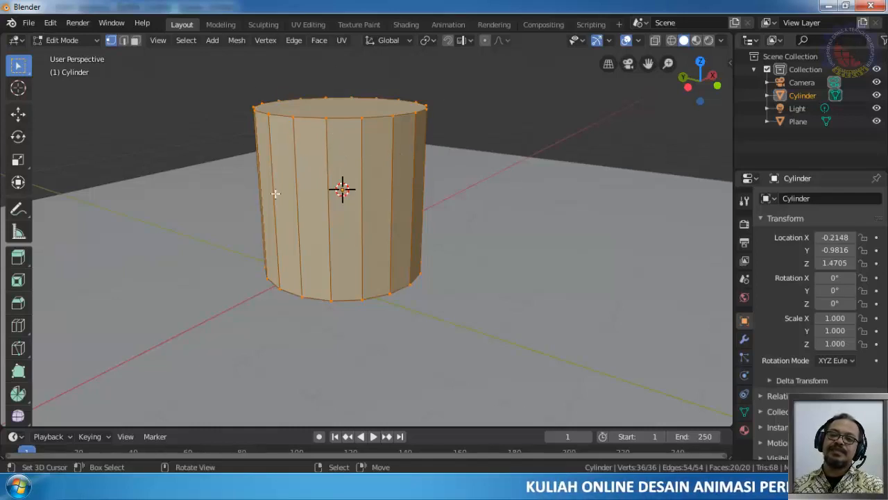
key("Tab")
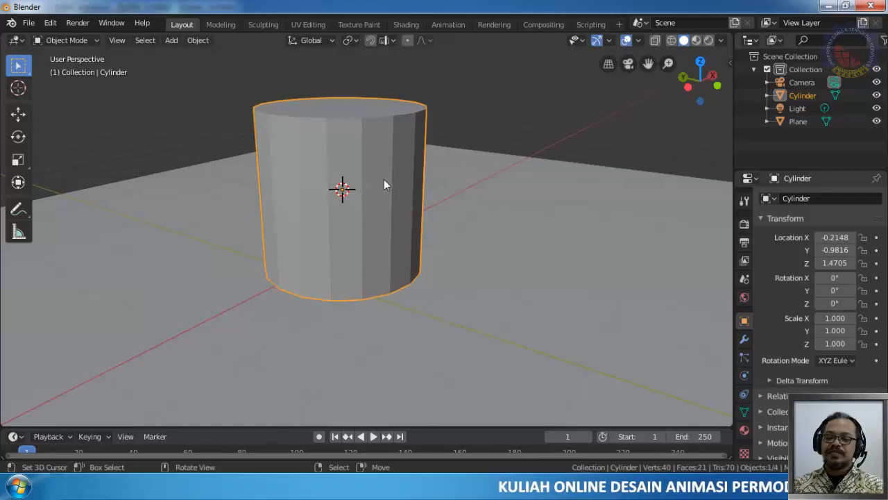
key("Tab")
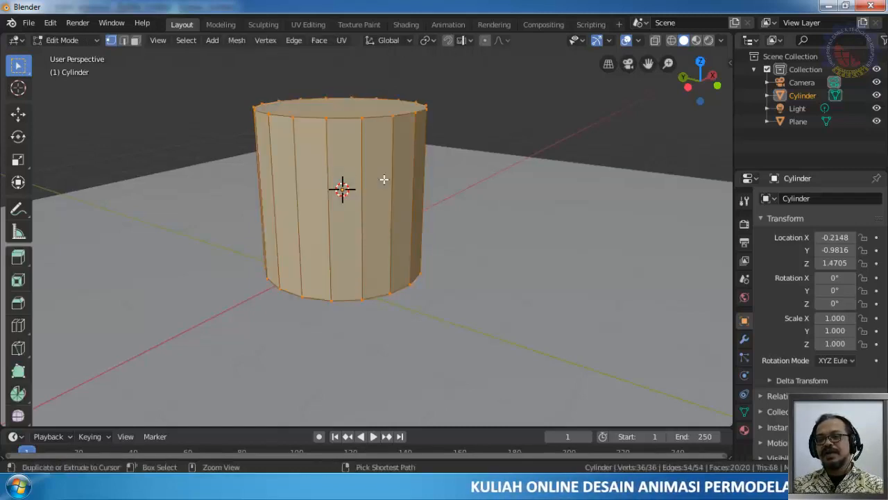
key("Tab")
key("Delete")
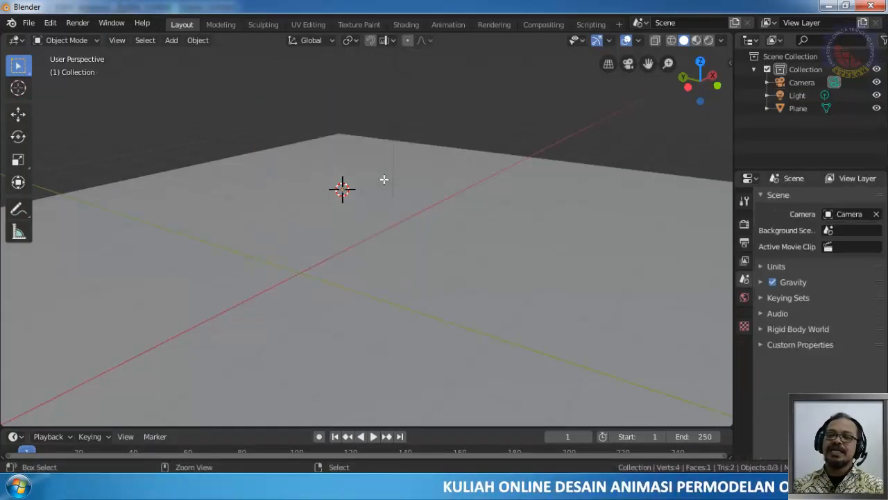
Add a new mesh cylinder at the 3D cursor, keeping 18 vertices.
key("shift+a")
mouse_move(384, 179)
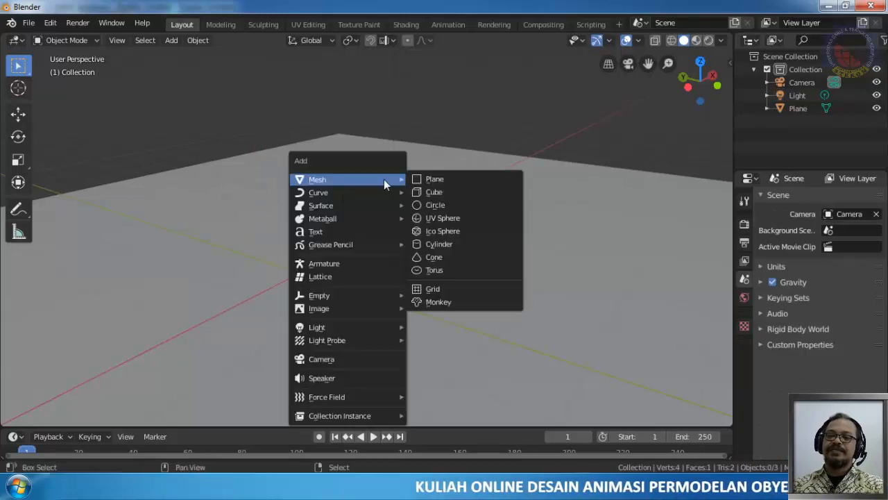
left_click(445, 243)
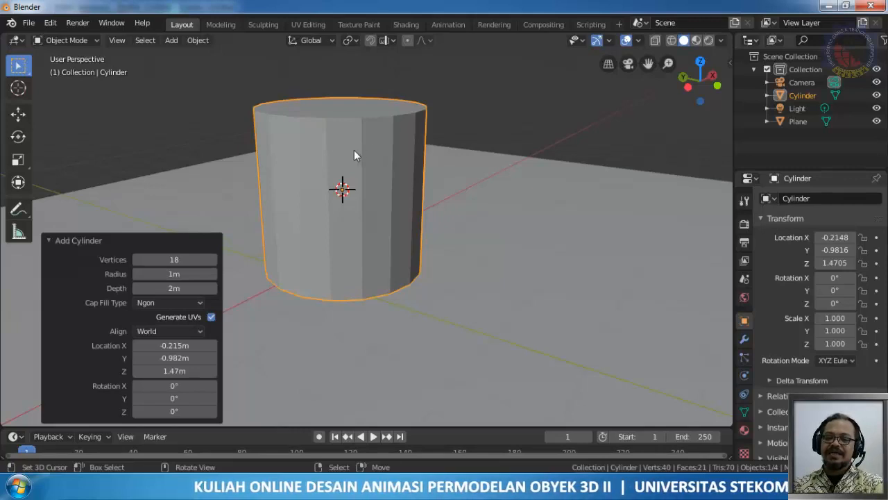
Try raising the cylinder about 0.68 m along the Z axis, and undo the move.
key("g")
key("z")
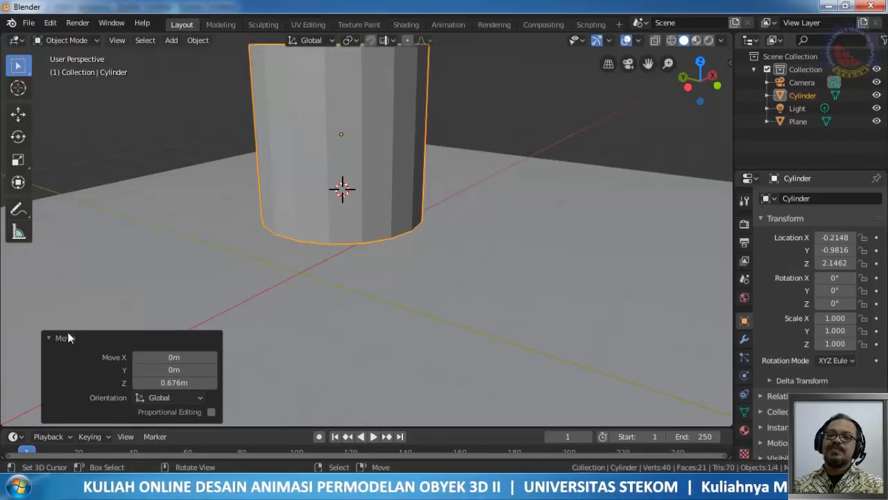
key("ctrl+z")
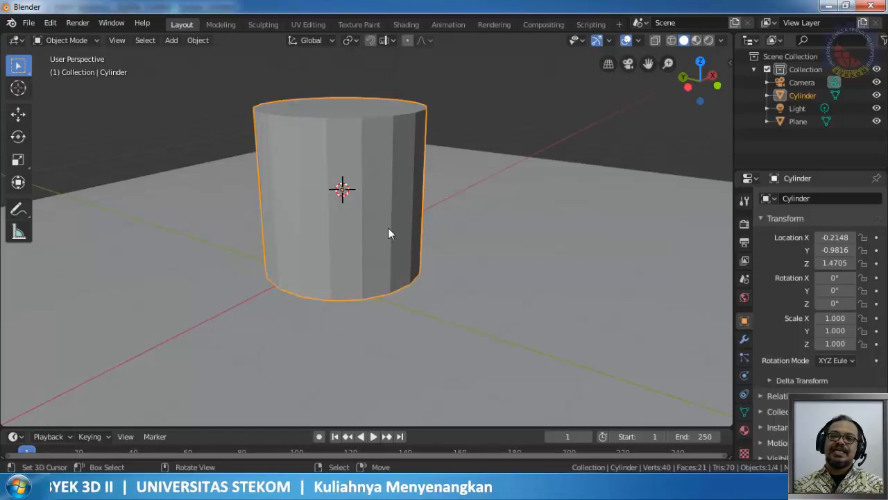
Switch to the front orthographic view and reset the 3D cursor to the world origin.
scroll(461, 185, "down", 3)
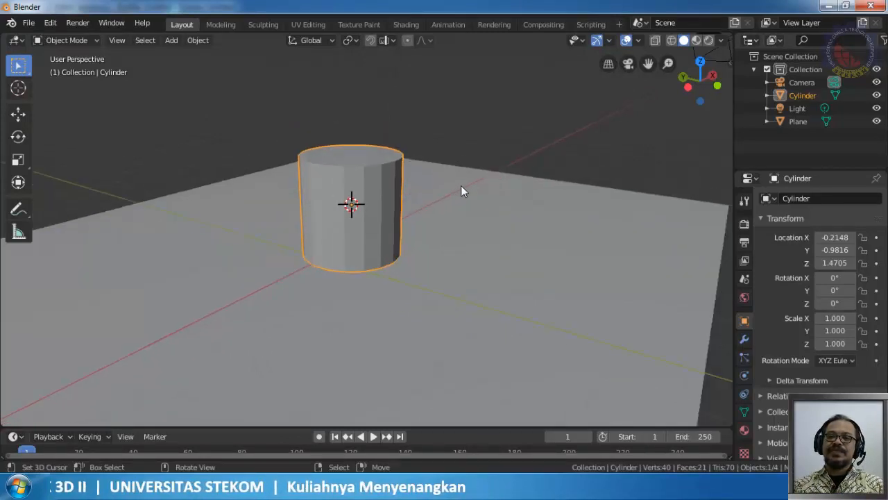
middle_click_drag(445, 193, 404, 207)
middle_click_drag(351, 207, 470, 205)
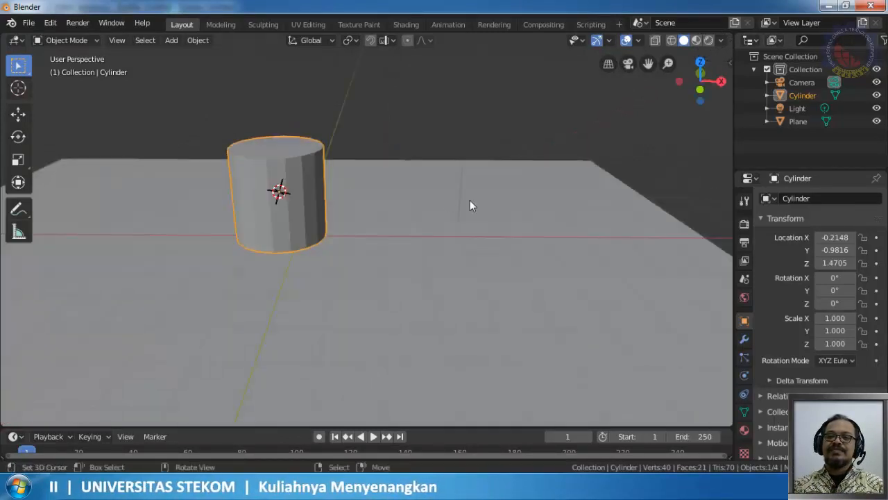
key("KP_1")
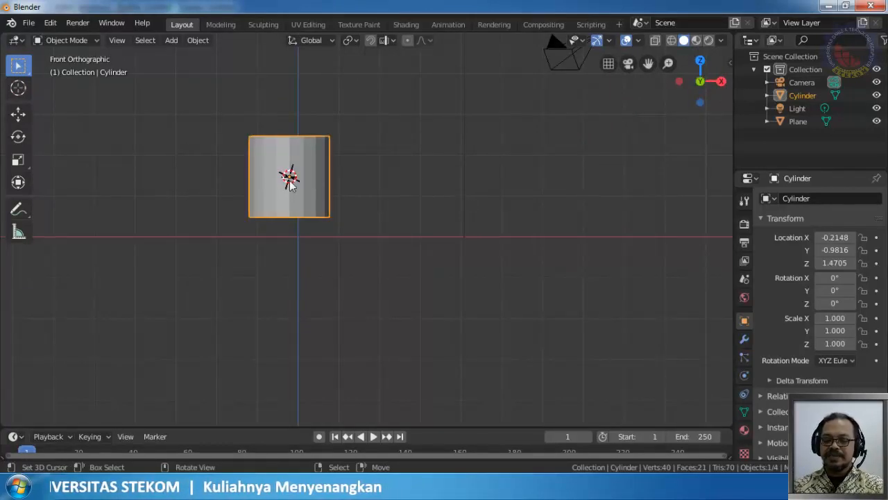
key("shift+c")
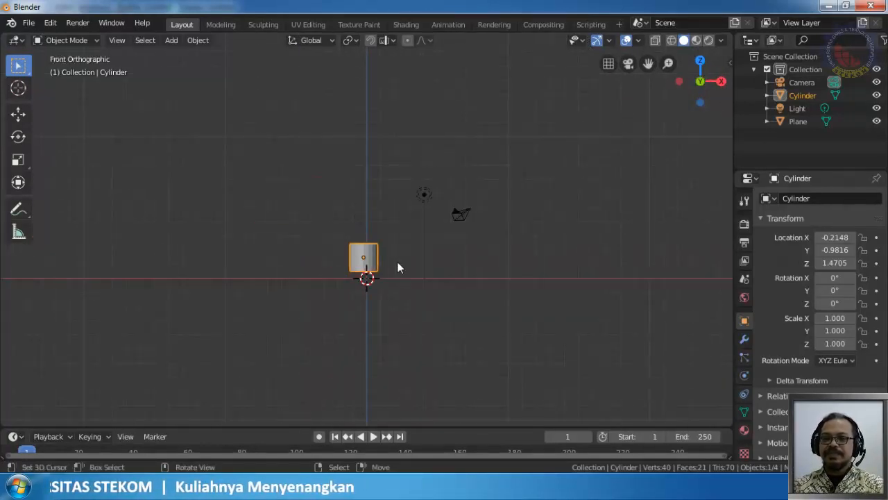
scroll(396, 269, "up", 5)
scroll(377, 306, "up", 1)
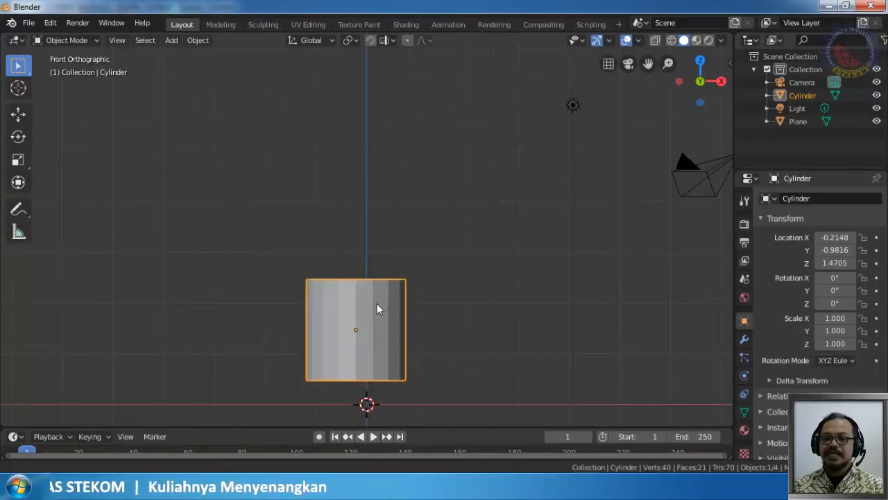
middle_click_drag(376, 303, 321, 208, "shift")
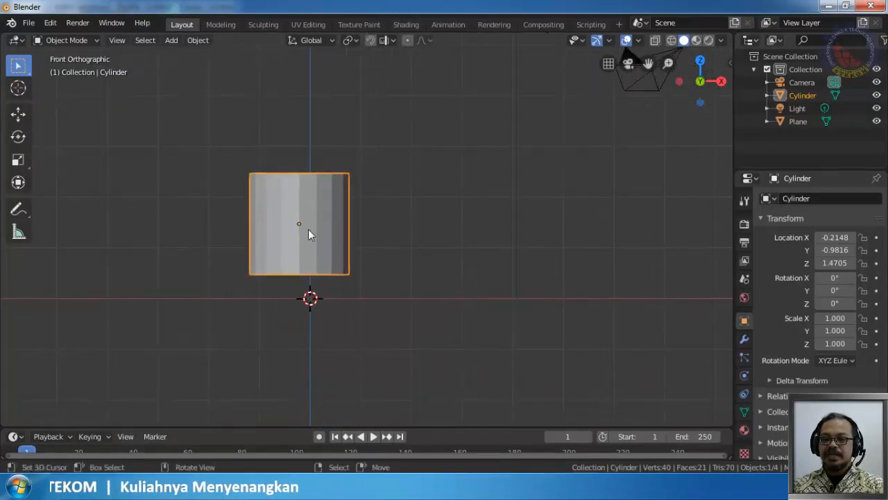
Move the cylinder about 0.23 m along X onto the vertical axis and about 0.46 m down along Z onto the floor line.
key("g")
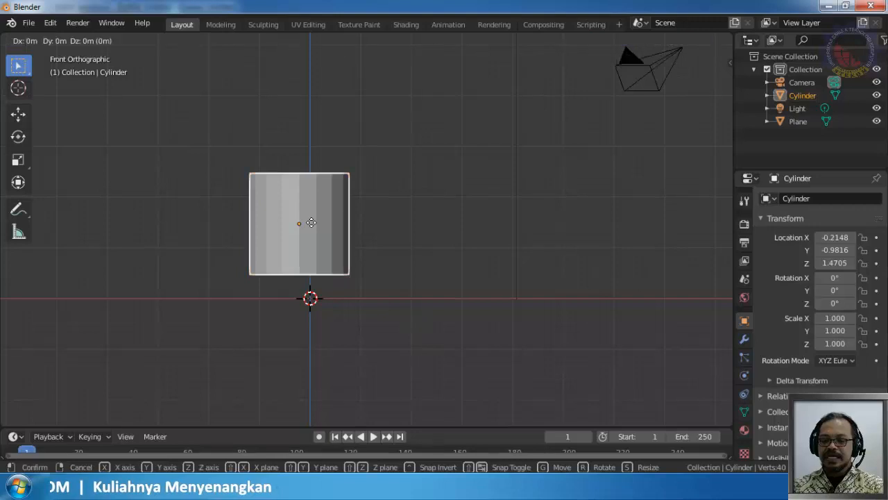
key("x")
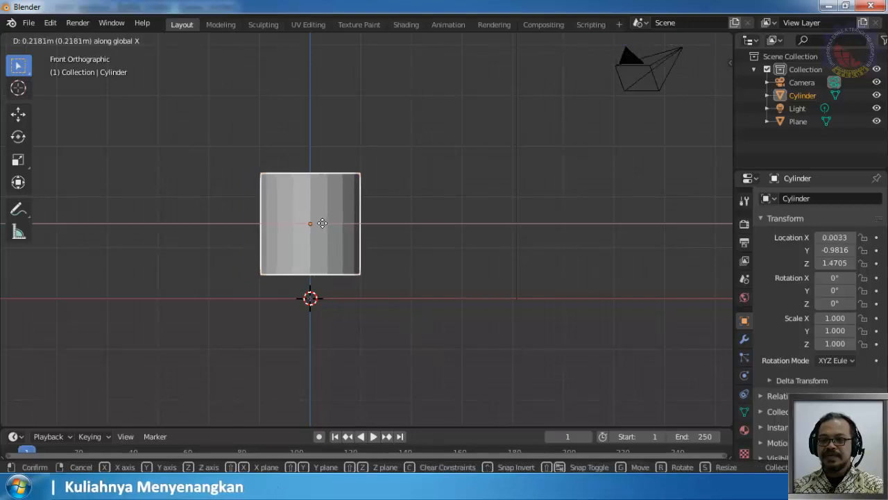
left_click(324, 224)
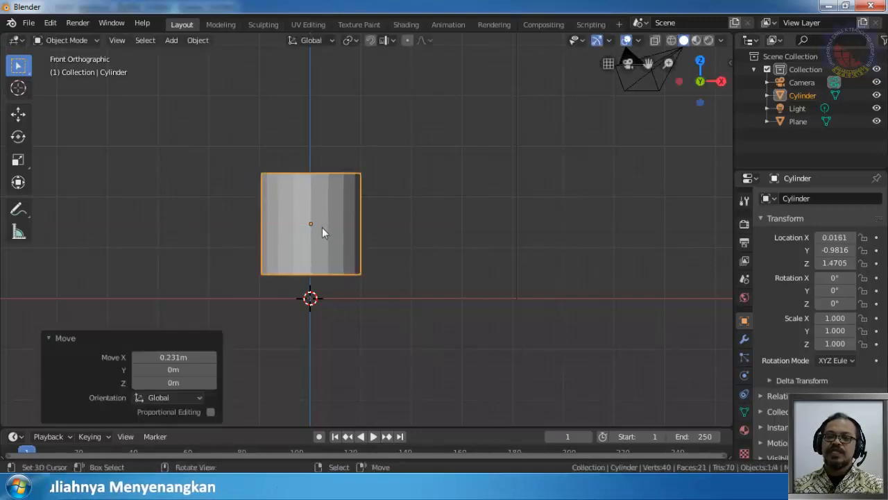
key("g")
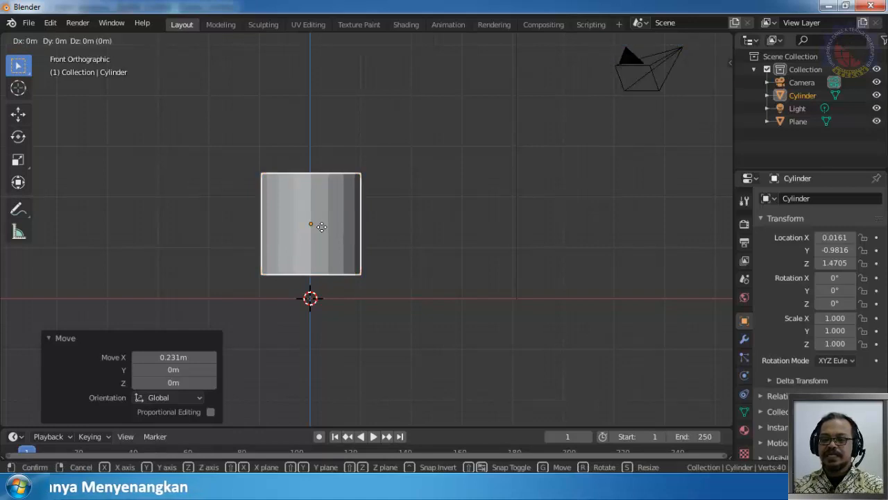
key("z")
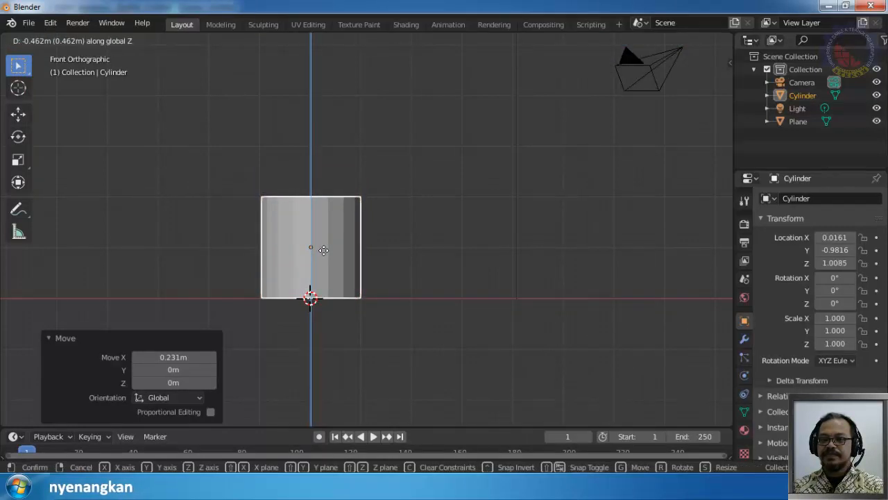
left_click(323, 250)
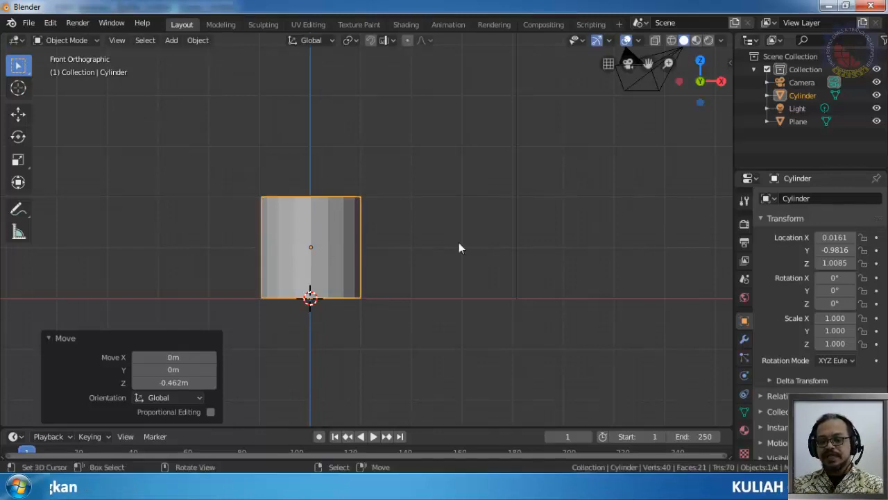
Raise the cylinder about 2.13 m along Z and scale it to about 3.11 along Z so its base reaches the floor line.
key("g")
key("z")
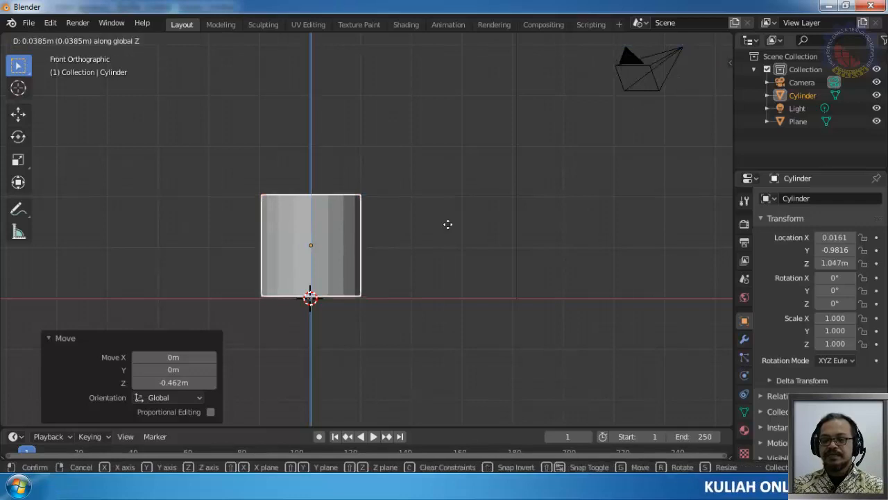
left_click(455, 133)
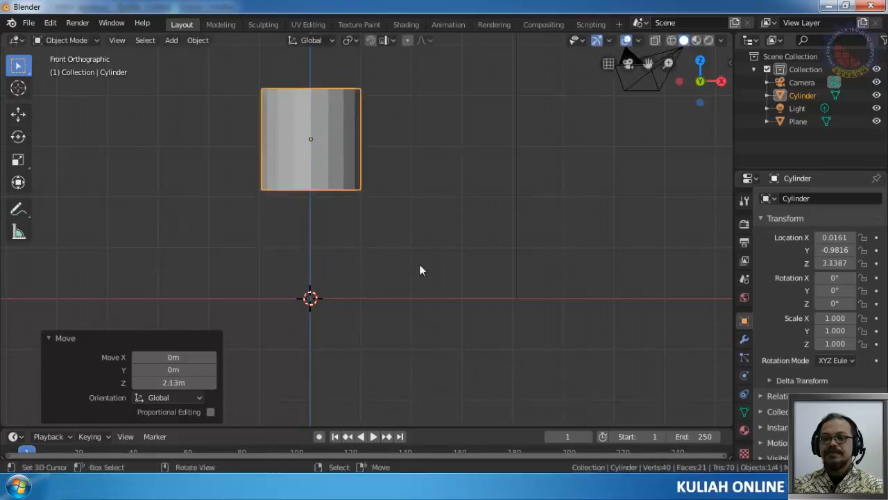
key("s")
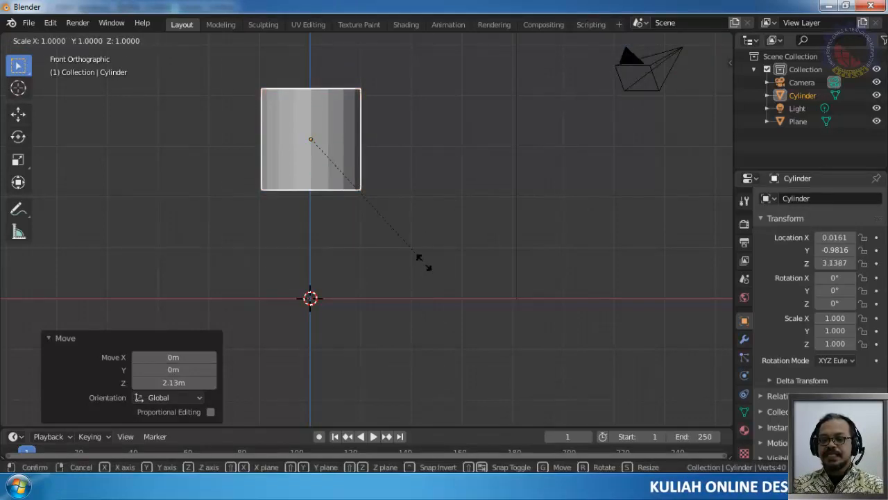
key("z")
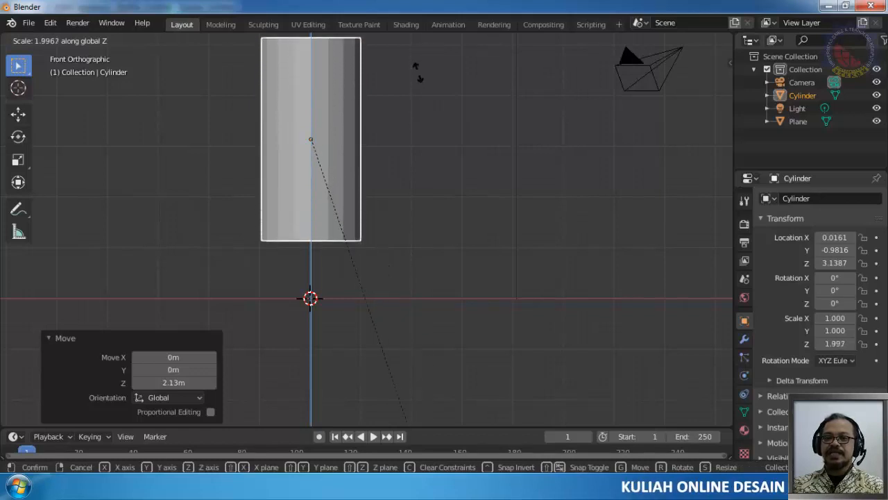
left_click(406, 261)
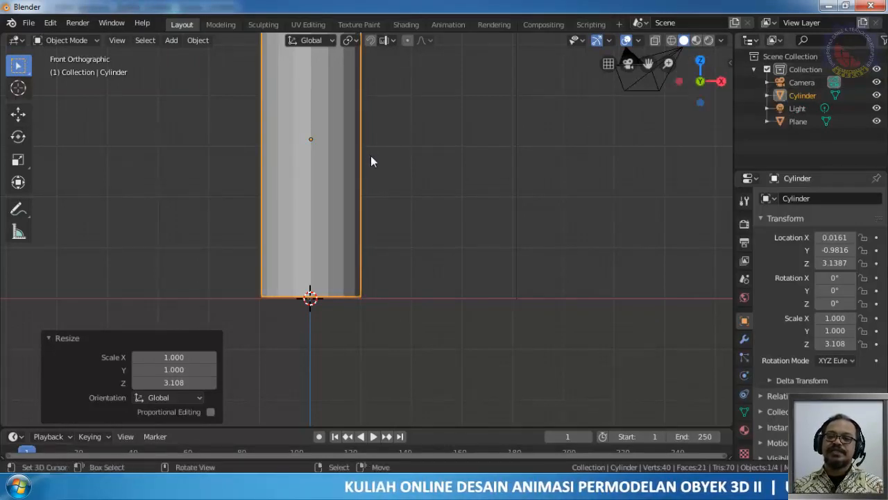
Lower the stretched cylinder about 0.013 m along Z to align its base with the floor line.
key("g")
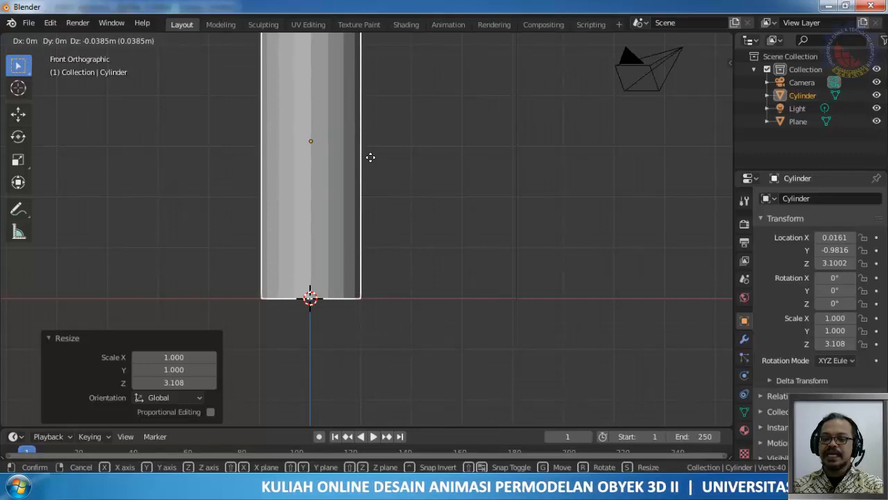
key("z")
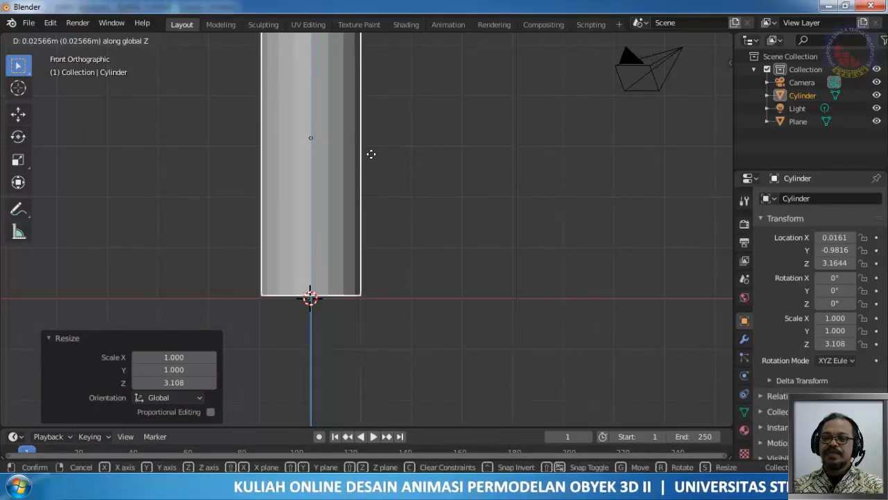
left_click(371, 154)
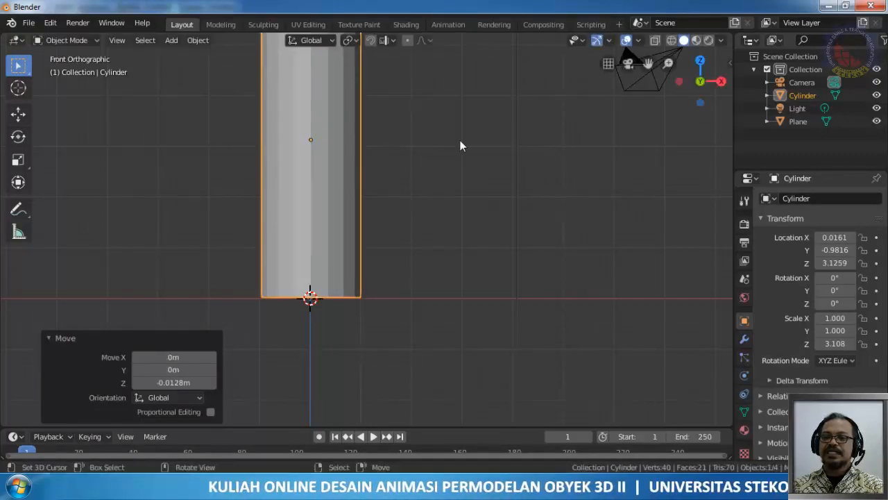
Select the cylinder standing on the floor plane and switch it to Edit Mode.
scroll(460, 141, "down", 2)
scroll(460, 139, "down", 3)
middle_click_drag(366, 108, 363, 185)
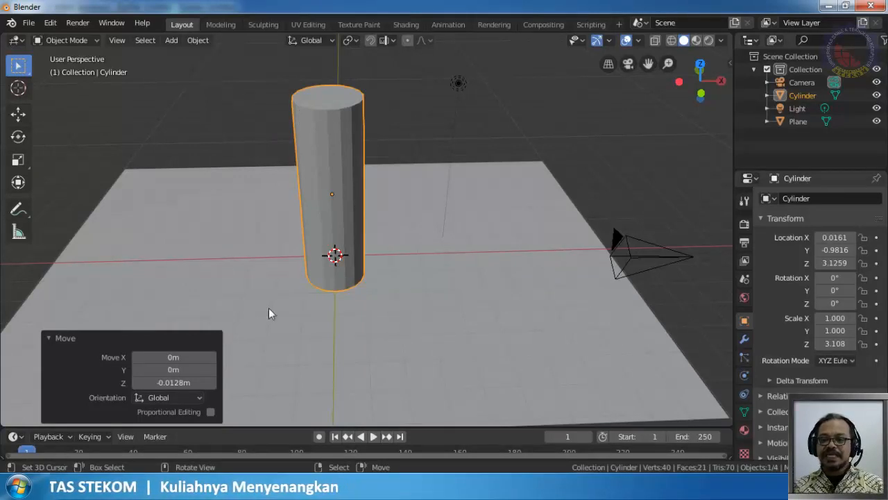
left_click(450, 268)
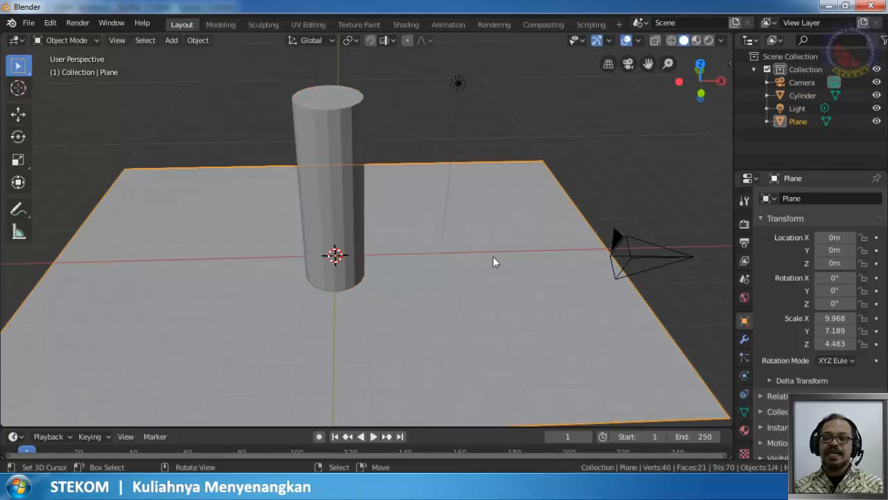
left_click(332, 116)
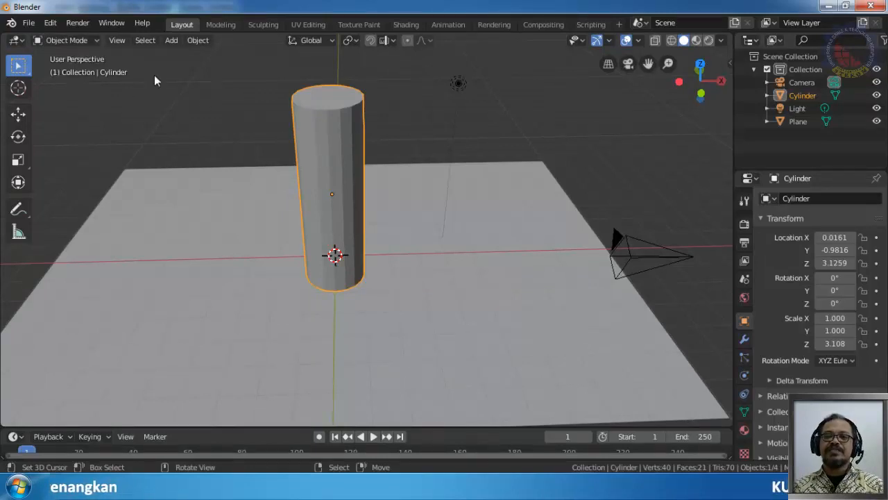
left_click(95, 40)
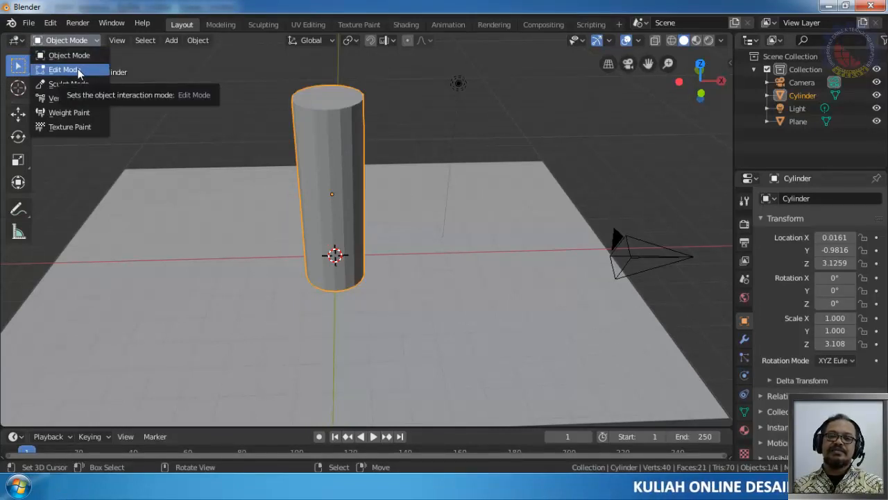
left_click(78, 70)
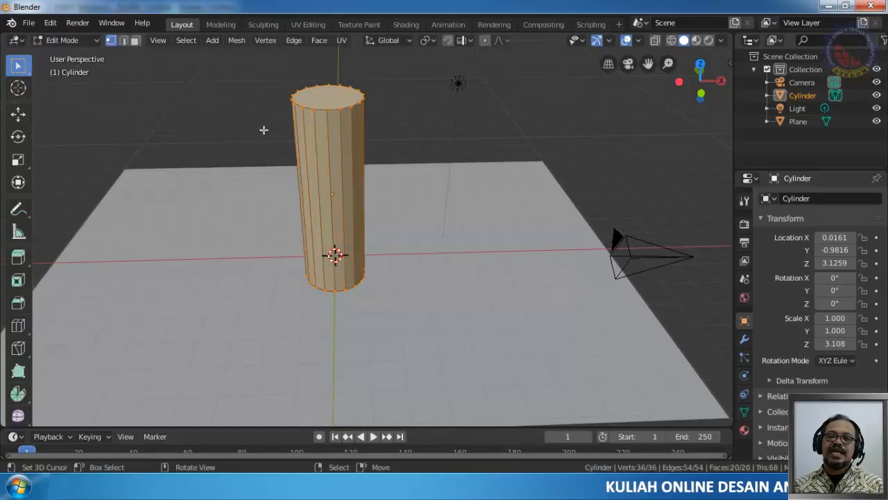
Deselect all of the cylinder's geometry and select all of it again.
scroll(308, 84, "up", 3)
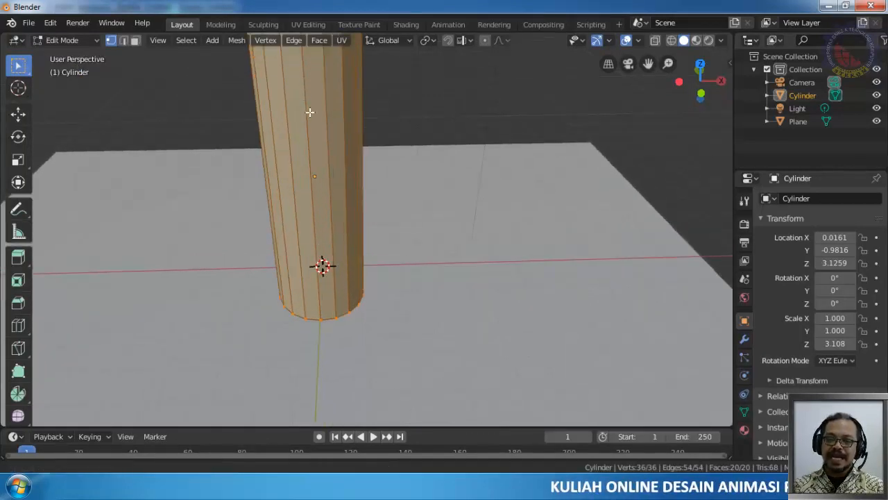
scroll(309, 111, "down", 3)
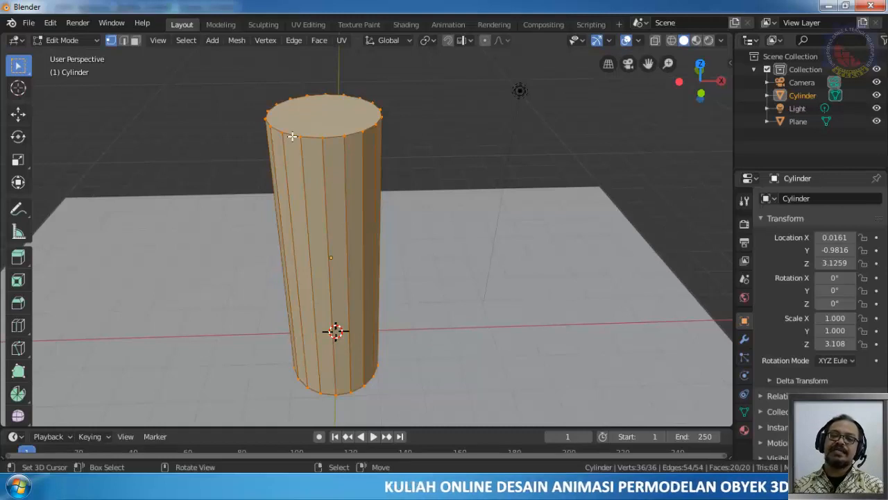
key("alt+a")
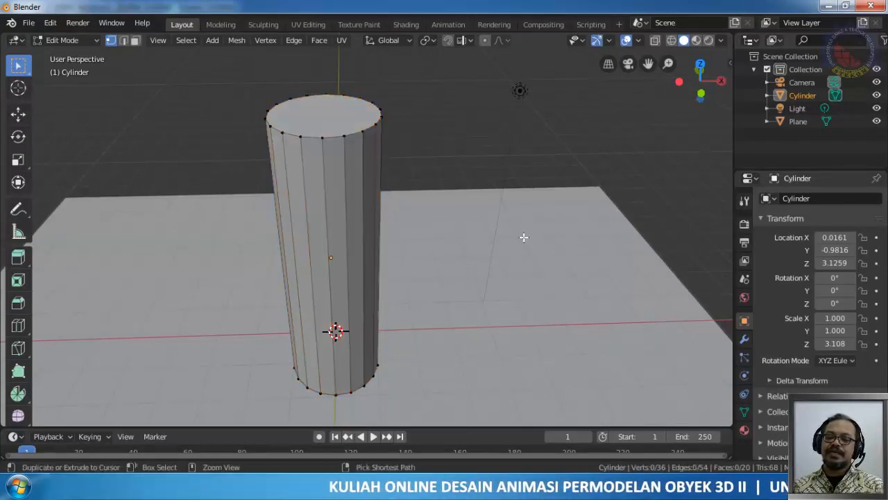
key("a")
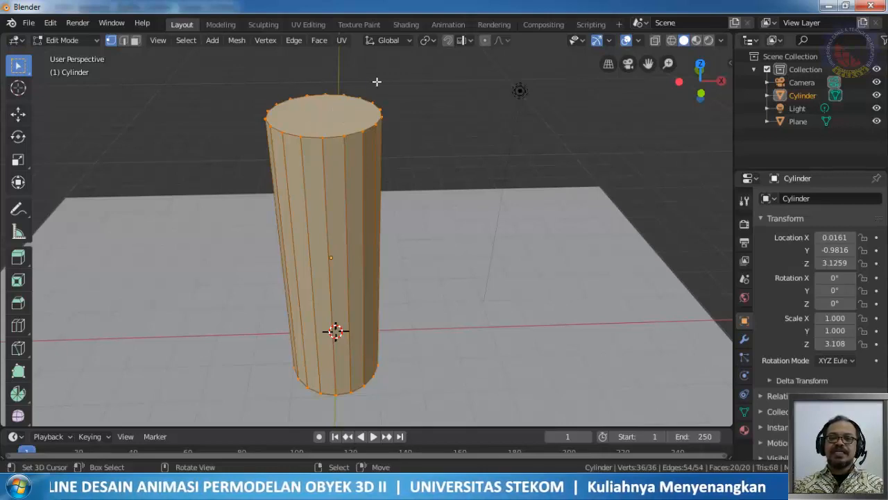
Reset the 3D cursor to the world origin and clear the cylinder's vertex selection.
left_click(480, 100)
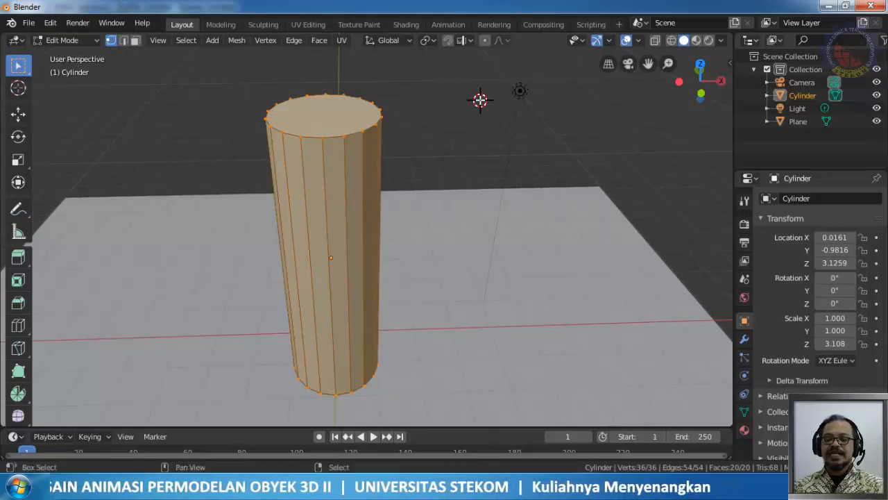
key("shift+c")
scroll(404, 229, "up", 3)
scroll(403, 229, "up", 3)
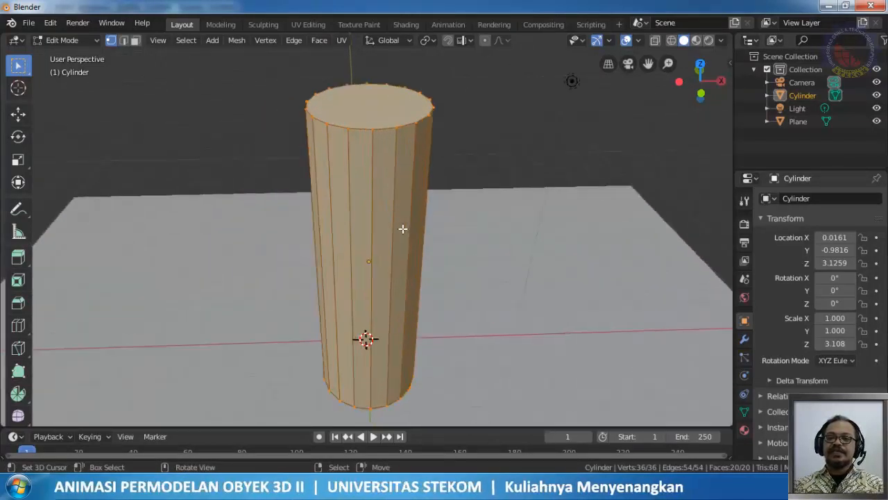
left_click(504, 124)
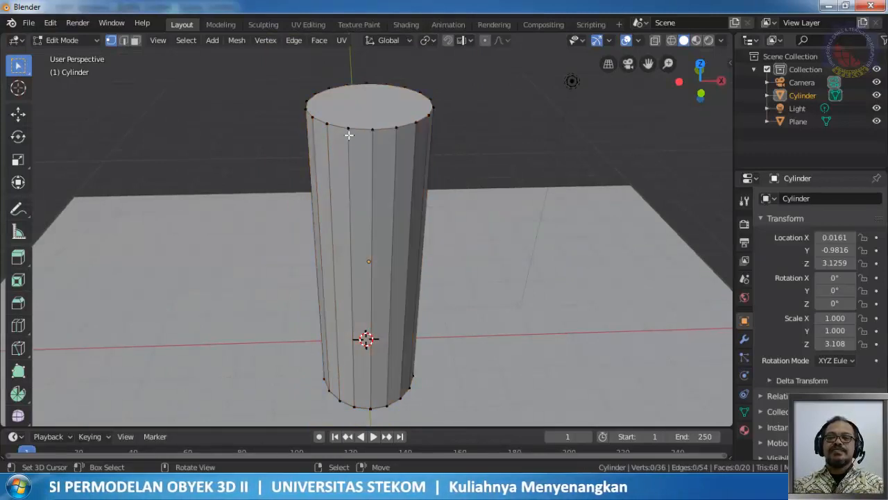
Try moving one top-rim vertex by about -1.79 m in X, -0.66 m in Y and 0.27 m in Z, and undo it.
left_click(348, 130)
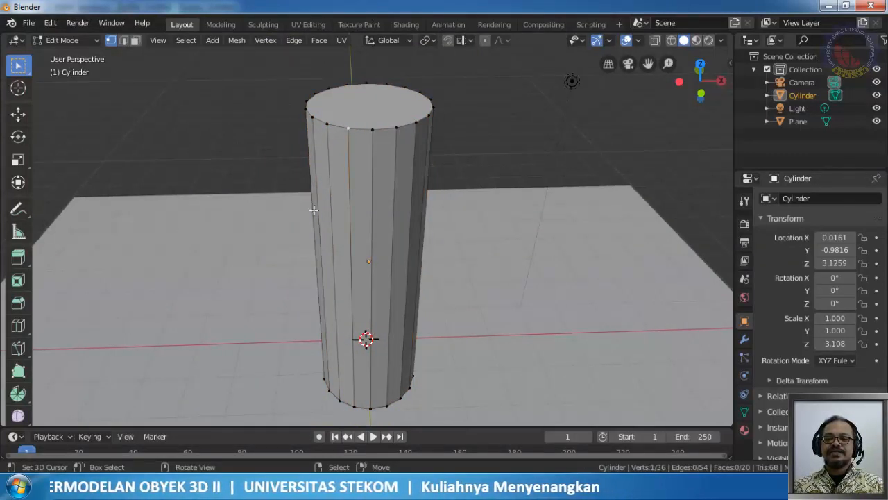
middle_click_drag(434, 172, 388, 179)
key("g")
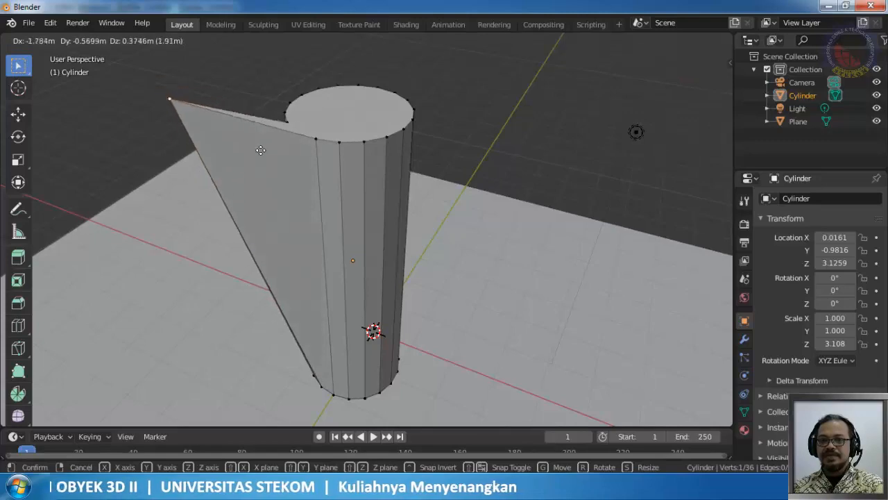
left_click(257, 157)
middle_click_drag(262, 164, 464, 222)
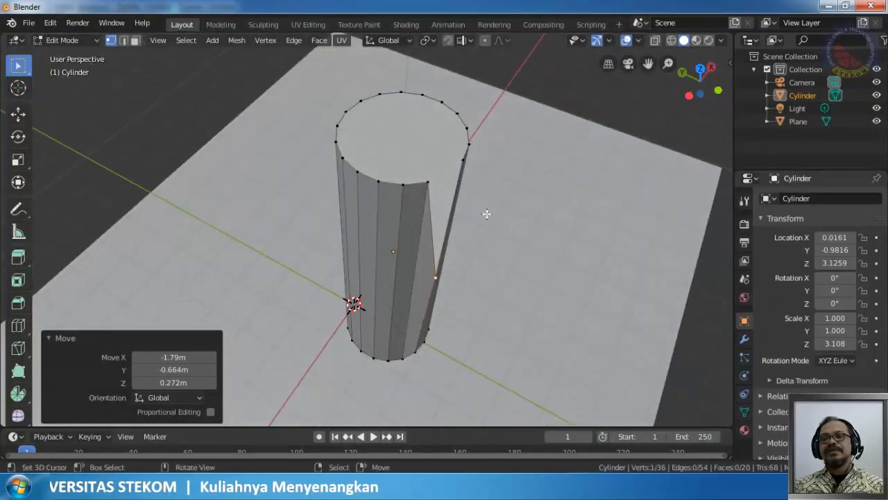
key("ctrl+z")
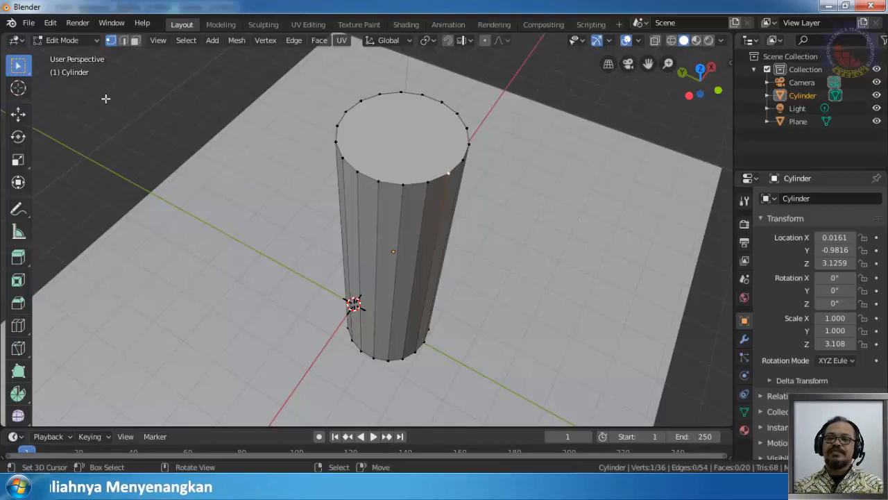
Switch to edge selection and pick three vertical side edges of the cylinder together with the top-rim edges linking them by shortest path.
left_click(124, 41)
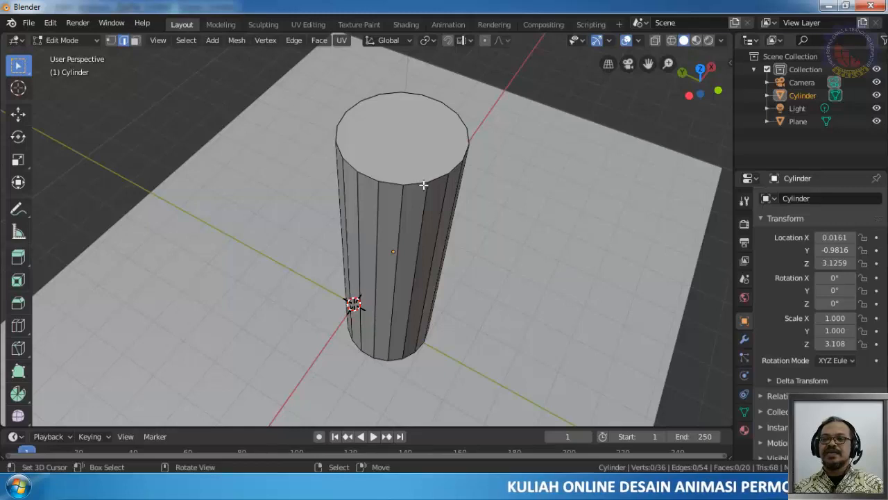
scroll(423, 185, "up", 3)
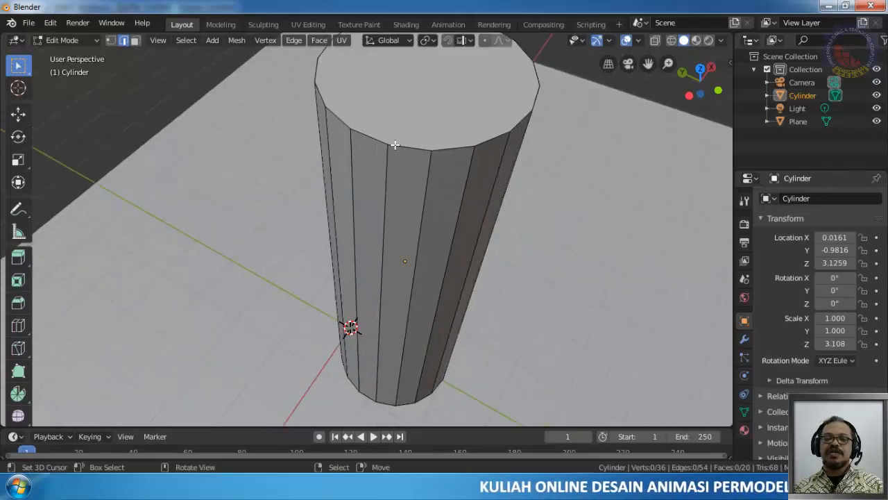
left_click(384, 197)
left_click(456, 209, "ctrl")
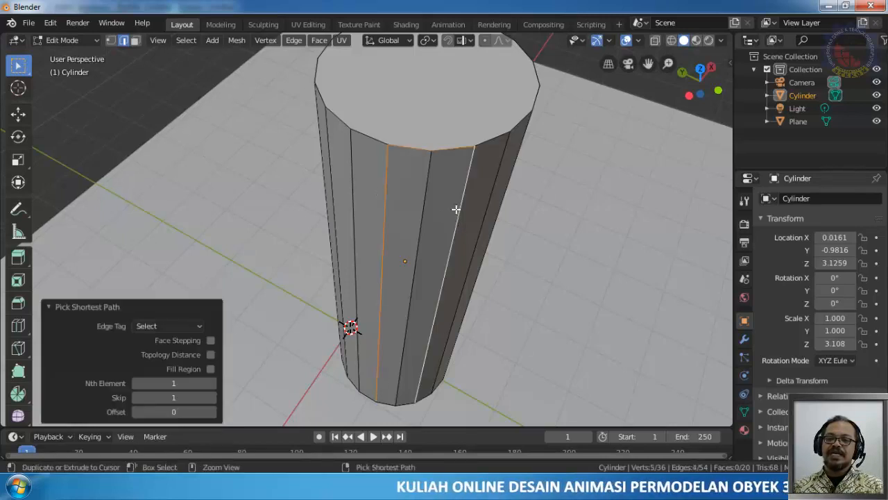
left_click(329, 191, "ctrl")
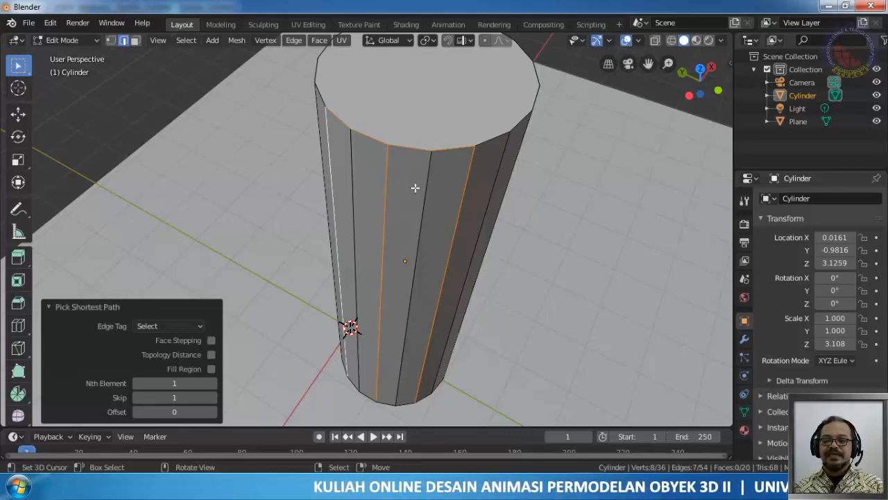
Move the selected edges about -0.75 m along X in the top orthographic view.
key("KP_7")
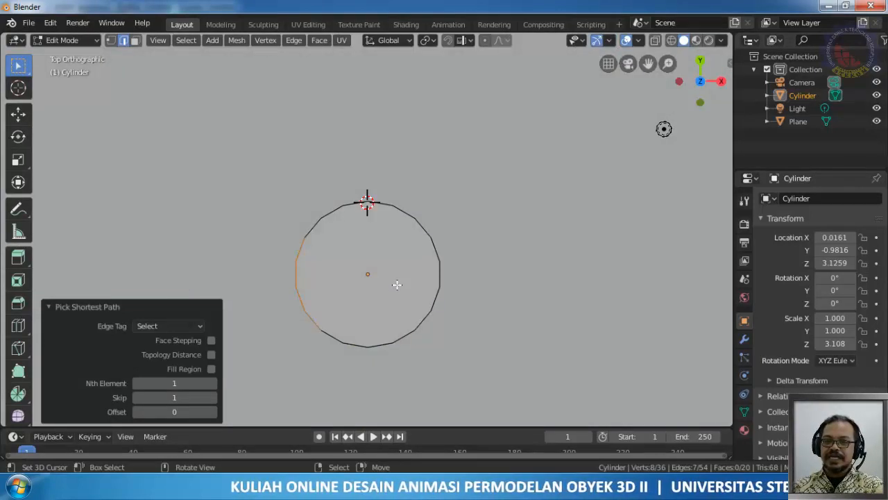
scroll(397, 285, "down", 4)
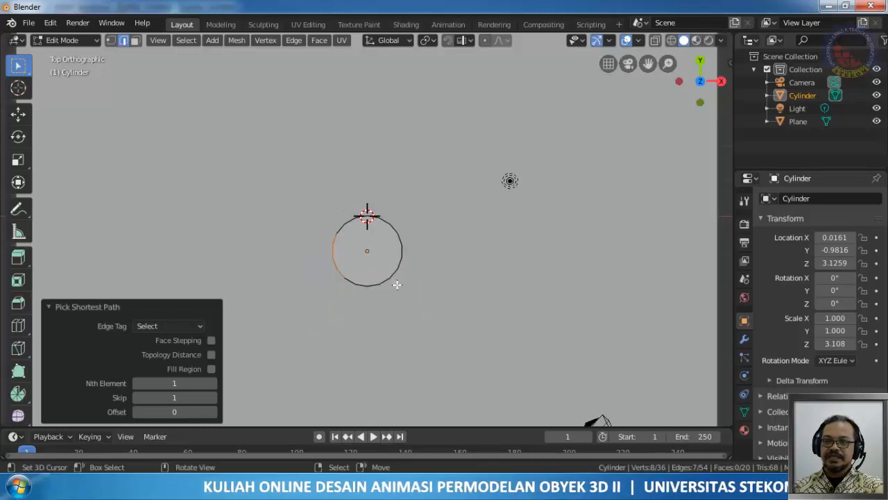
scroll(397, 284, "down", 2)
scroll(397, 285, "up", 3)
scroll(397, 284, "up", 2)
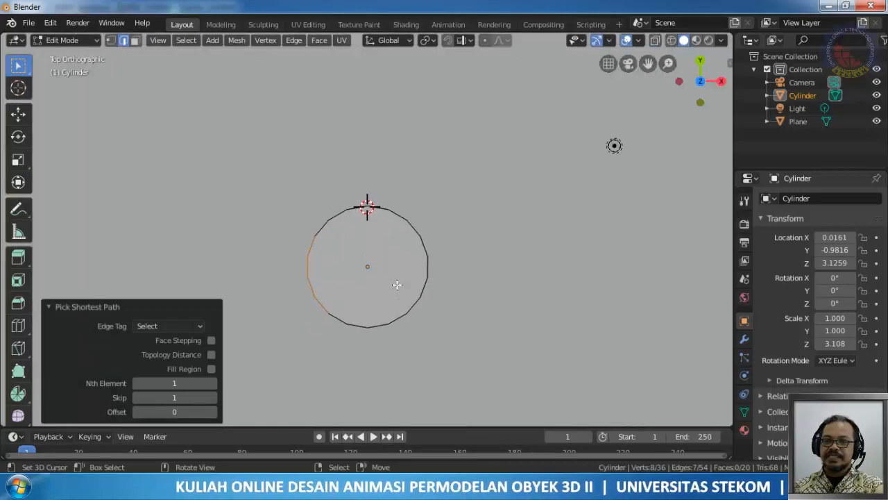
key("g")
key("x")
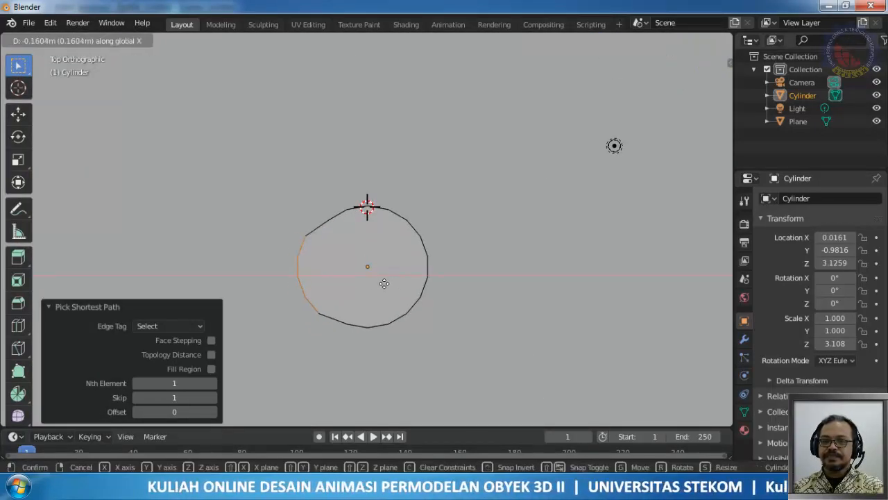
left_click(351, 279)
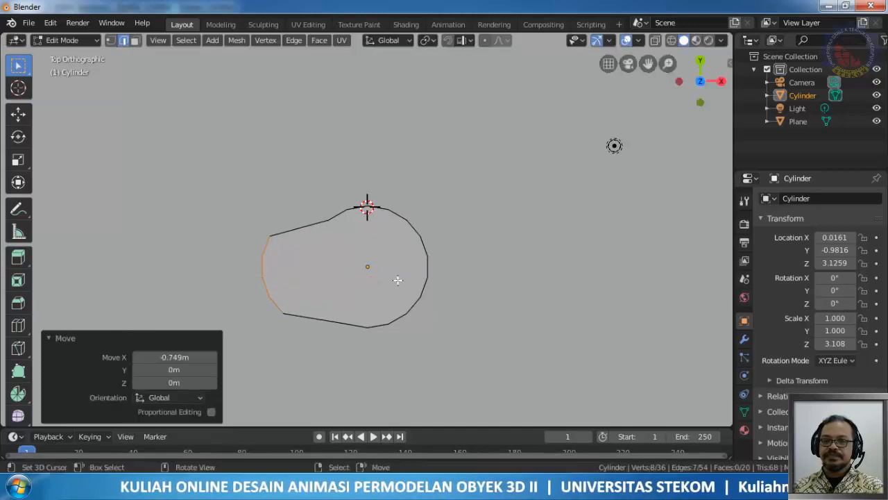
Inspect the reshaped side of the cylinder from several angles and undo the edge move.
middle_click_drag(396, 279, 434, 166)
scroll(432, 168, "down", 4)
middle_click_drag(416, 195, 465, 188)
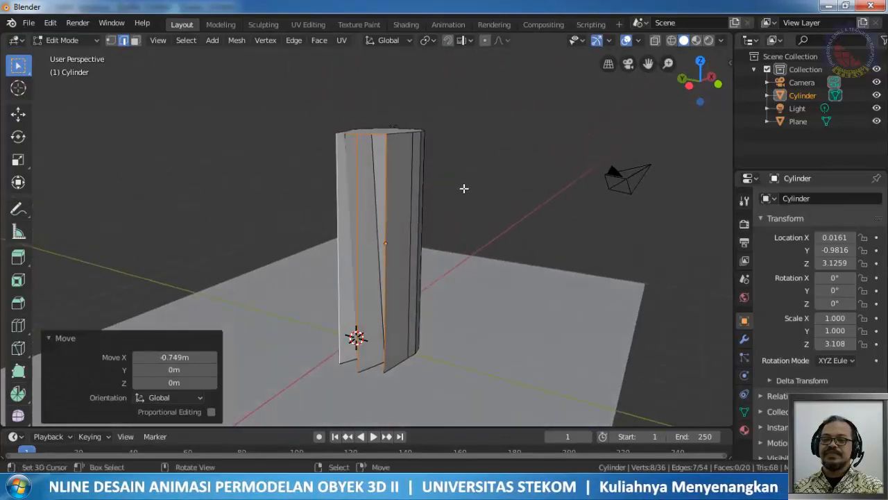
middle_click_drag(359, 212, 386, 285)
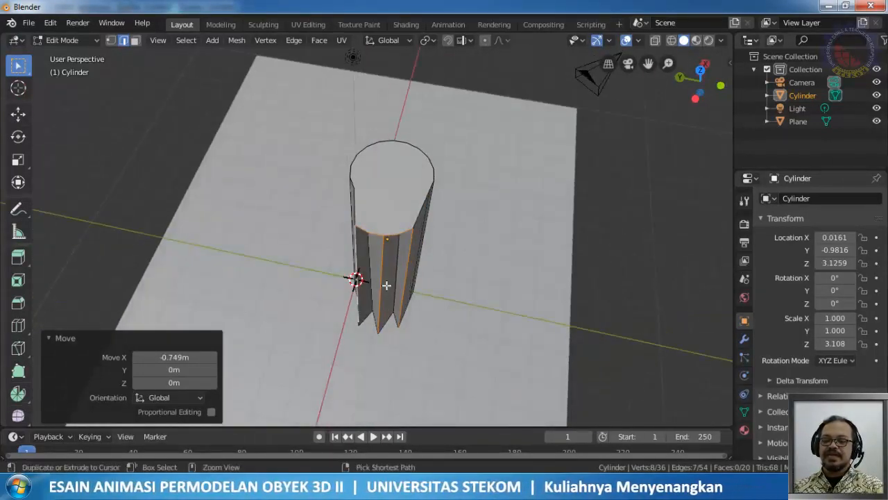
key("ctrl+z")
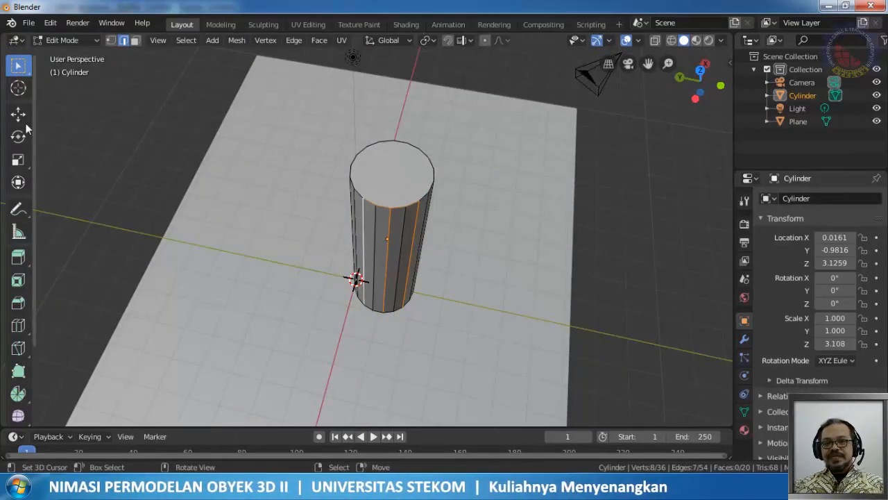
Switch to face selection and scale the cylinder's top face uniformly to about 0.717.
left_click(135, 40)
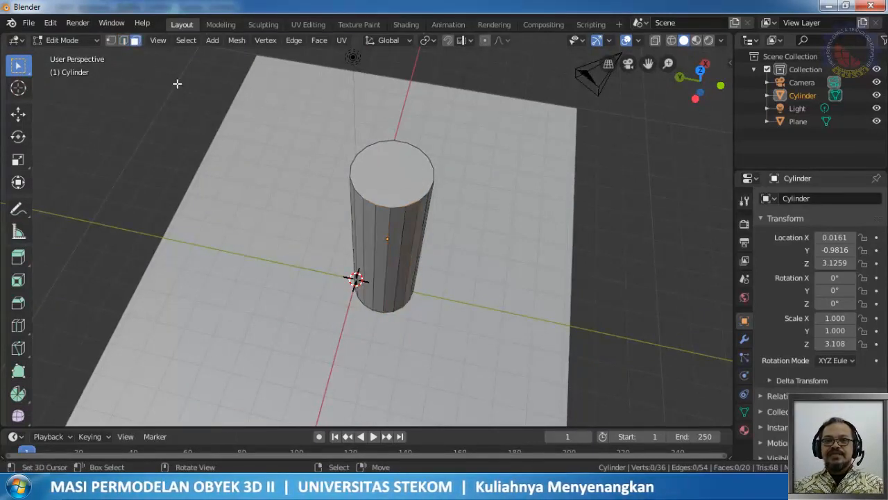
left_click(387, 180)
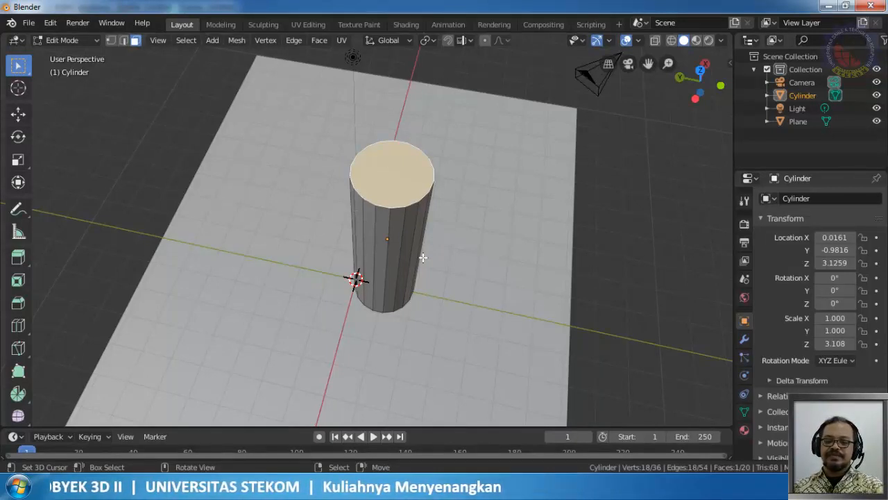
key("s")
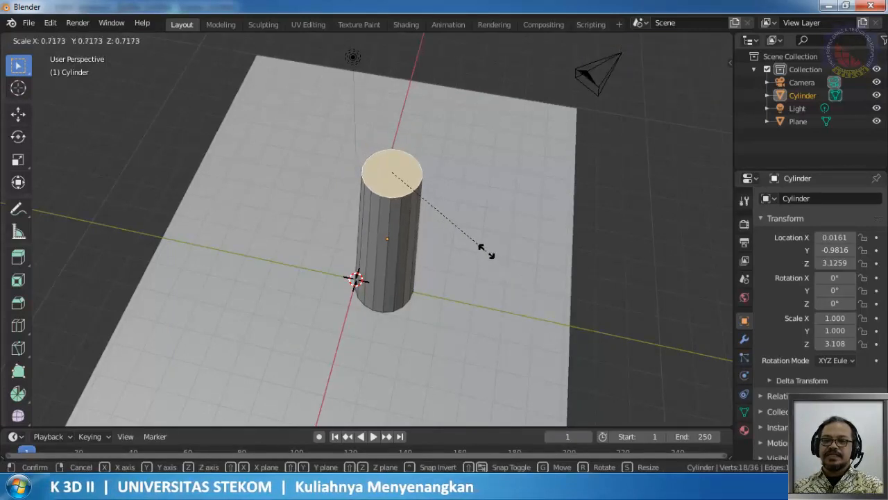
left_click(486, 252)
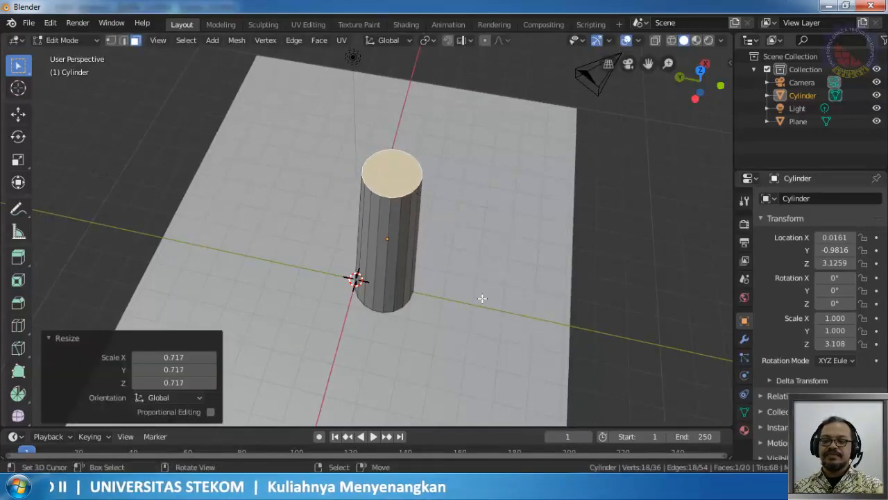
Extrude the cylinder's top face about -0.025 m along its normal and scale the new face uniformly to about 0.755.
key("e")
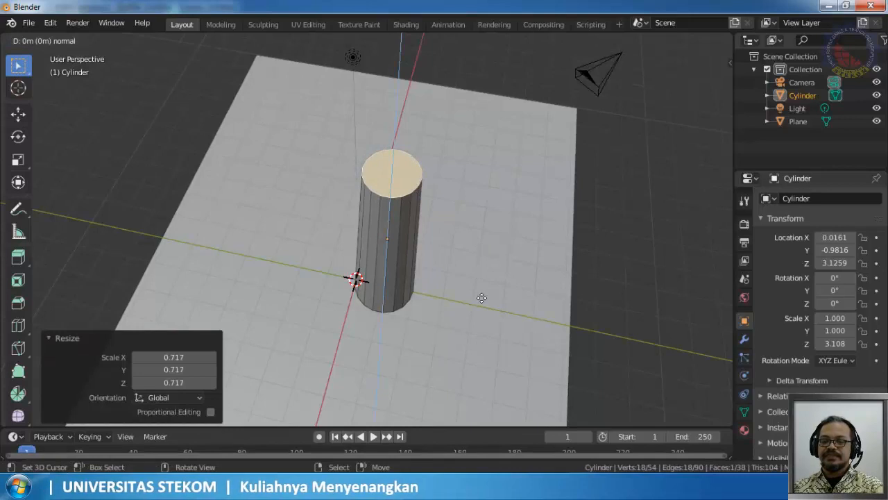
left_click(482, 298)
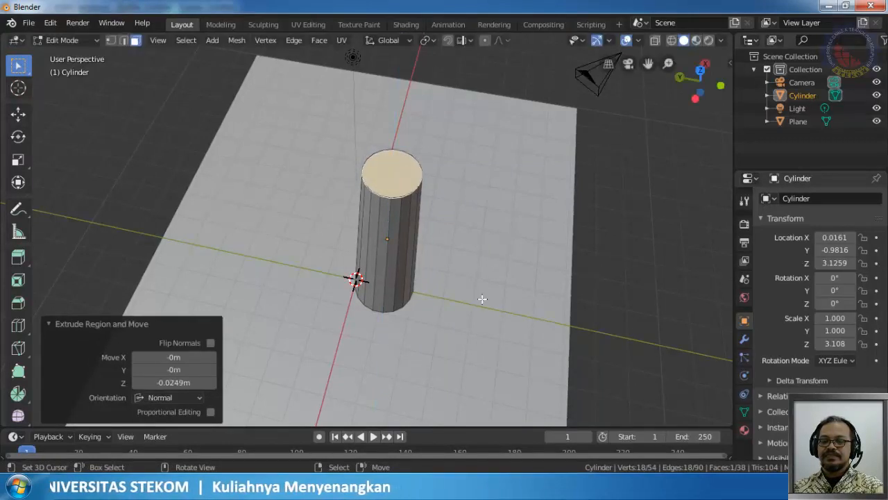
key("s")
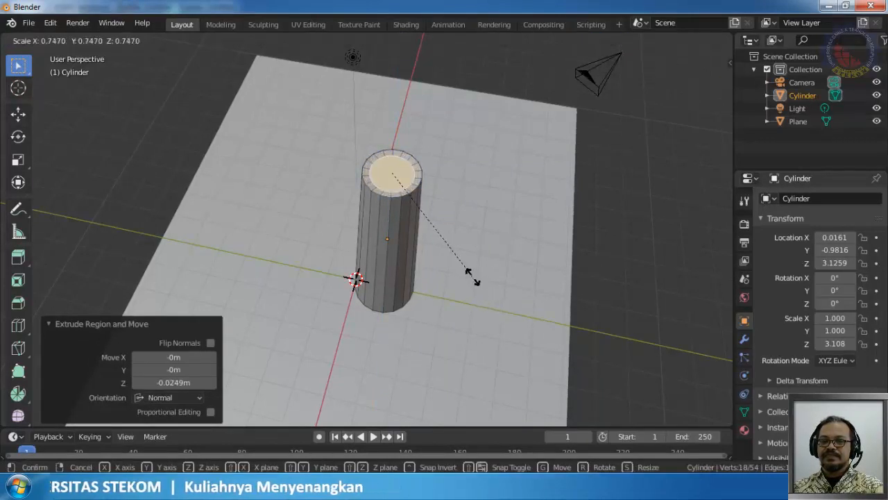
left_click(473, 279)
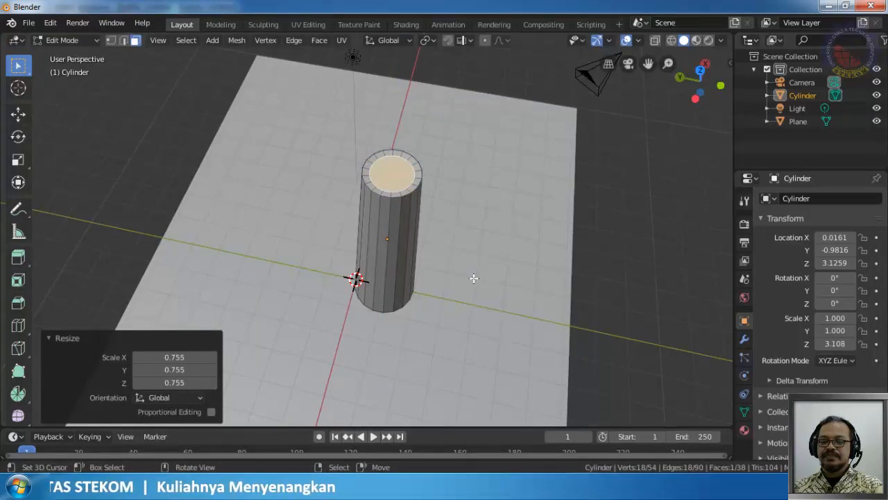
Extrude the inner top face about -2.09 m along its normal to hollow out the cylinder.
scroll(473, 279, "up", 2)
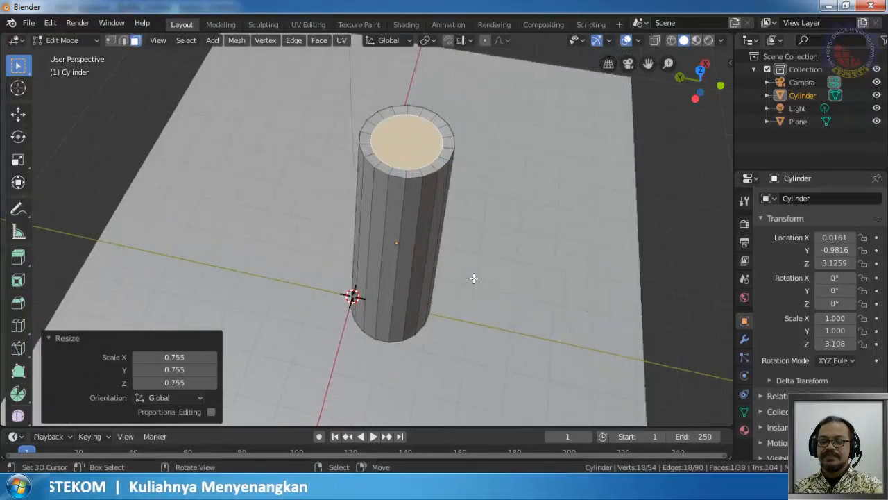
key("e")
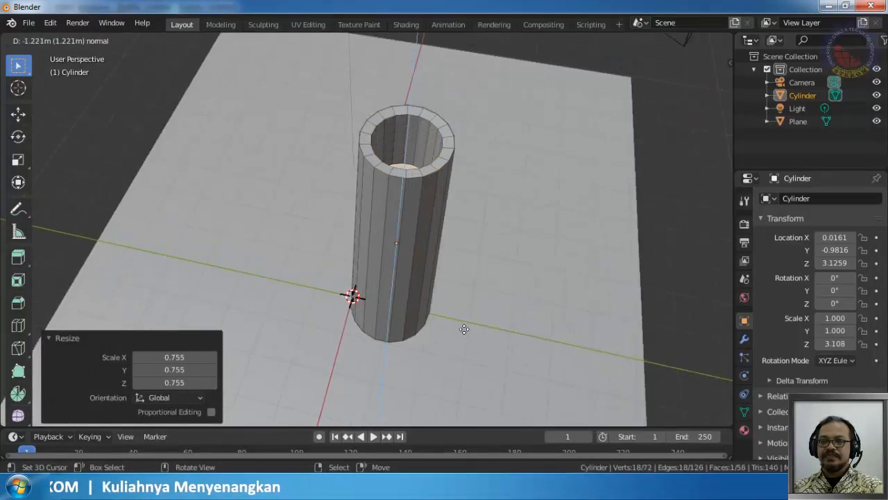
left_click(465, 340)
Inspect the hollowed cylinder from several angles and undo both the deep extrusion and the inner face's scaling.
middle_click_drag(476, 298, 421, 303)
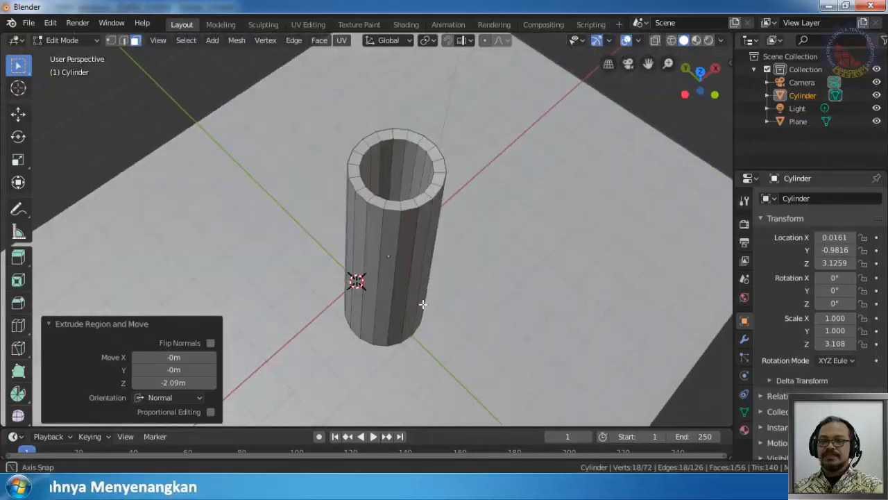
middle_click_drag(450, 252, 302, 220)
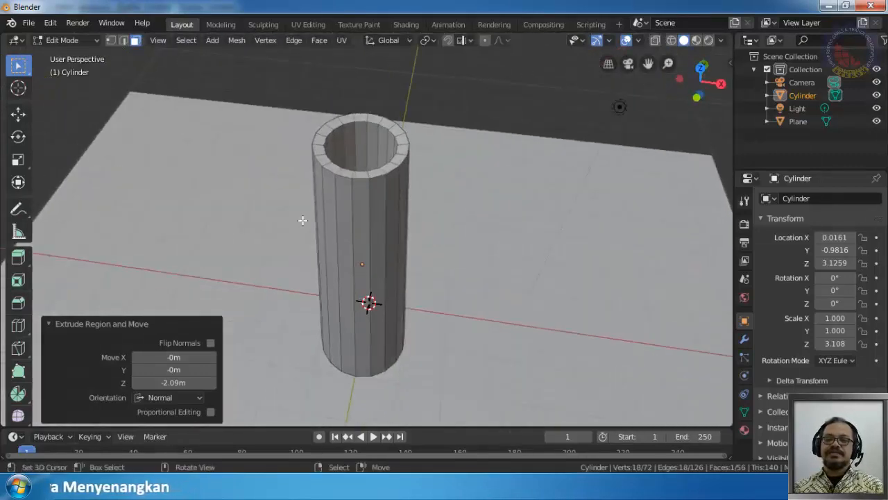
key("ctrl+z")
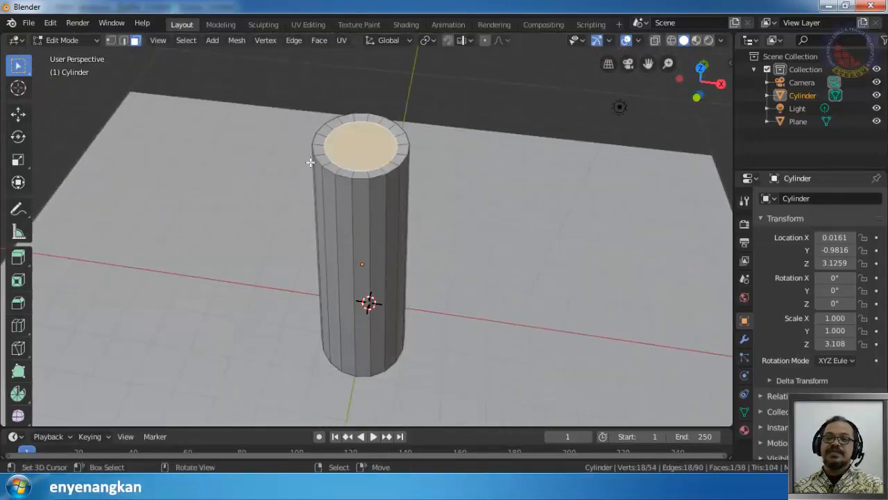
key("ctrl+z")
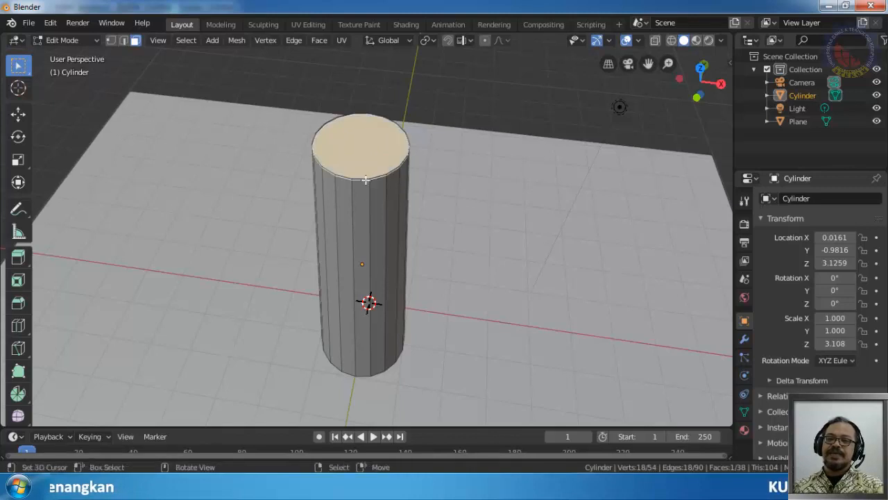
Select two non-adjacent side faces and move them about 0.295 m in X and -1.12 m in Y in the top orthographic view.
left_click(343, 232)
left_click(388, 233, "shift")
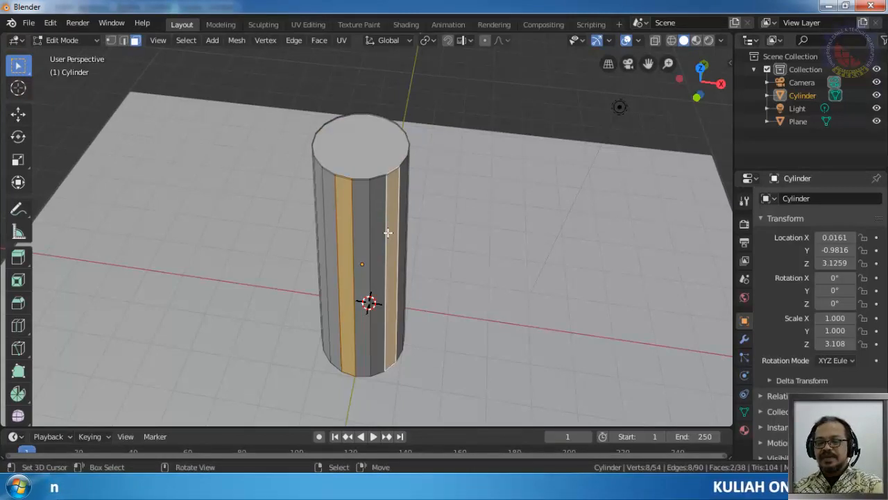
key("KP_7")
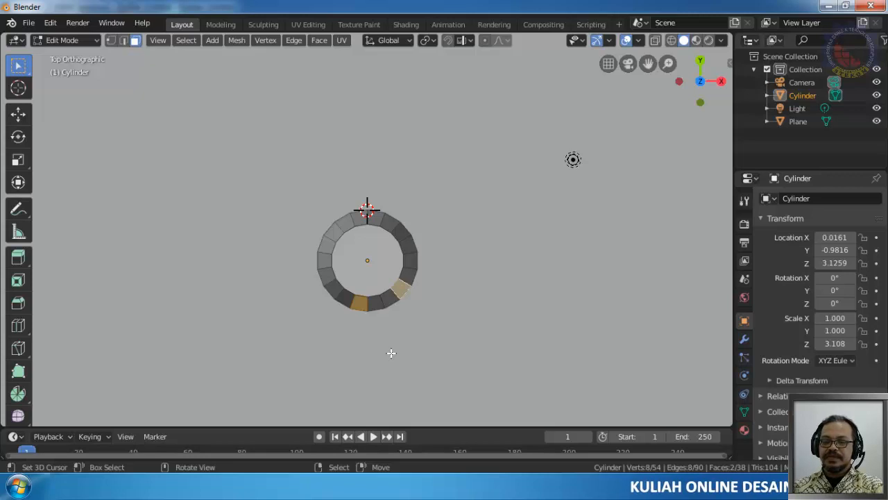
key("e")
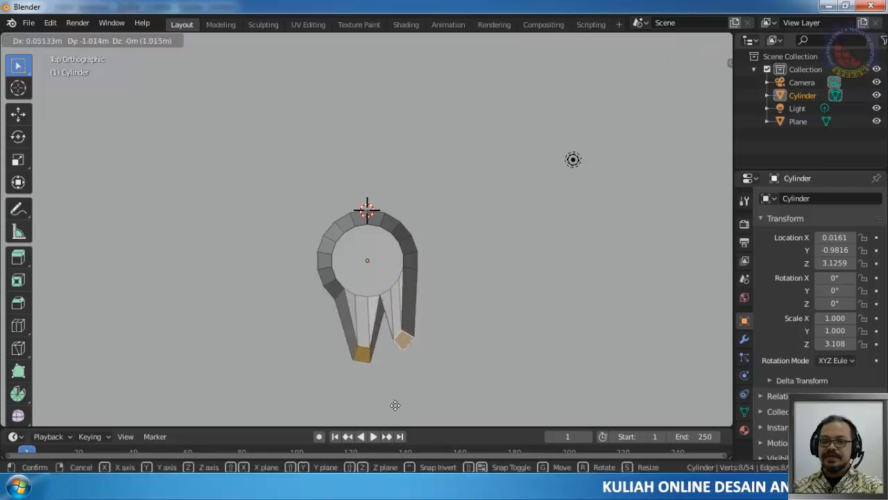
left_click(406, 409)
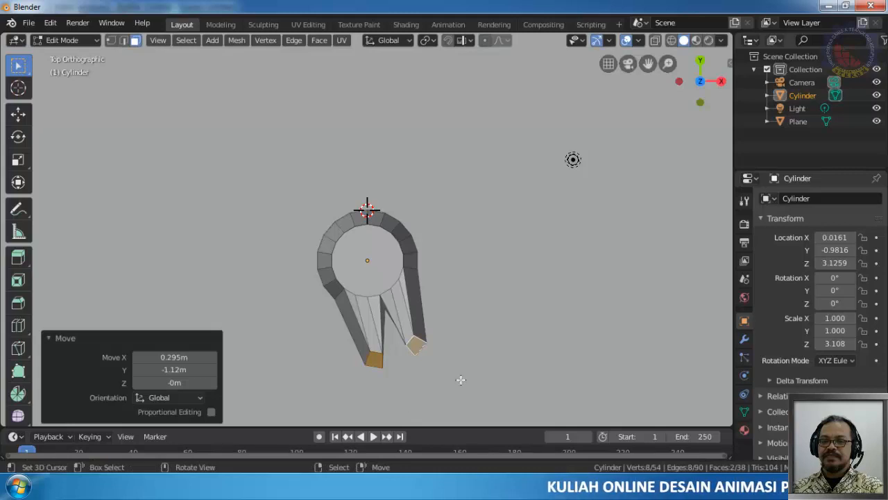
Inspect the pulled-out side faces from several angles and undo their move.
middle_click_drag(460, 376, 392, 259)
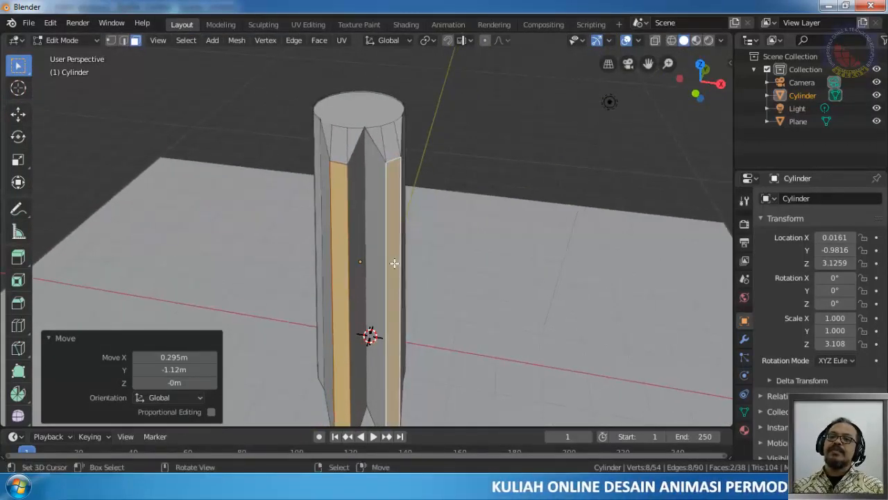
middle_click_drag(477, 186, 483, 242)
key("ctrl+z")
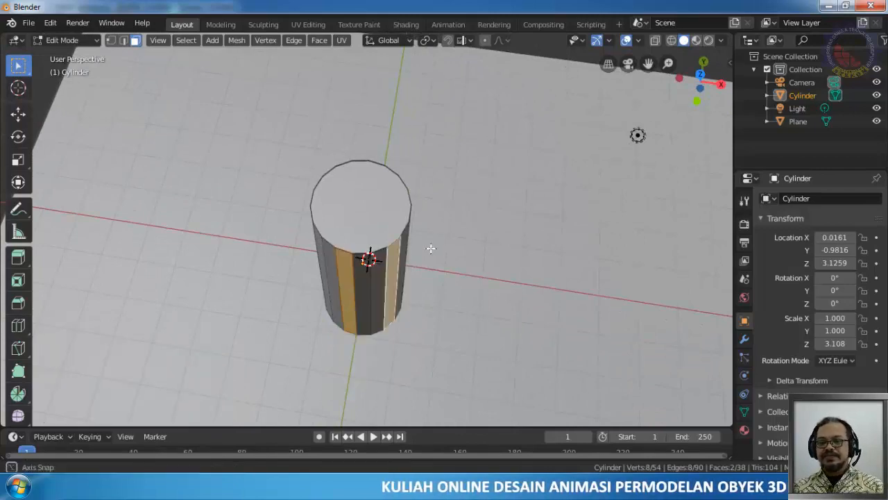
middle_click_drag(430, 244, 429, 178)
middle_click_drag(362, 114, 355, 160)
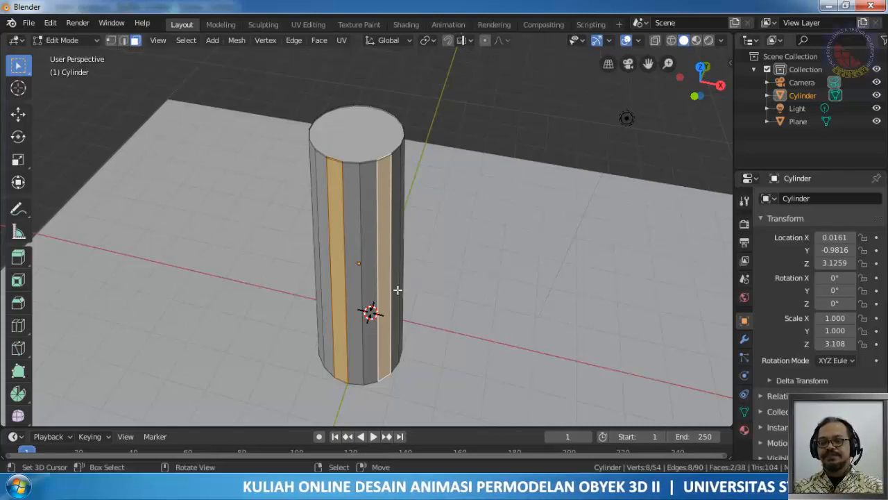
Select all of the cylinder's faces and clear the selection, two times in a row.
key("a")
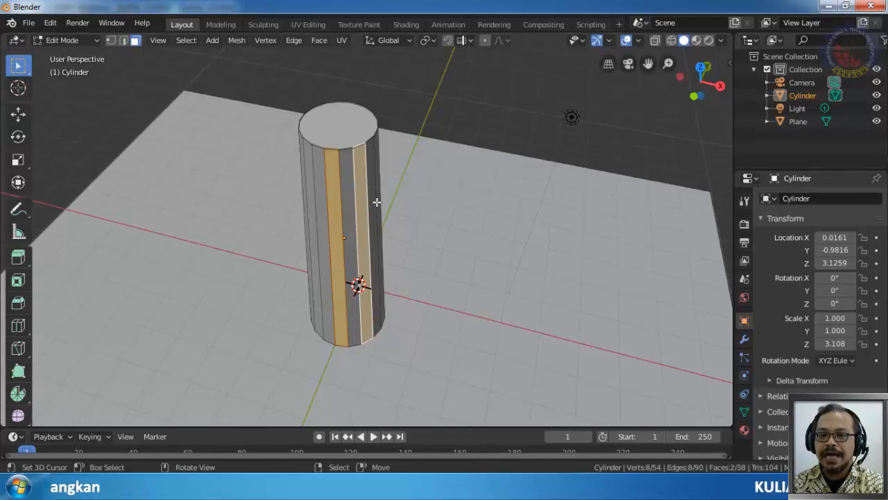
key("a")
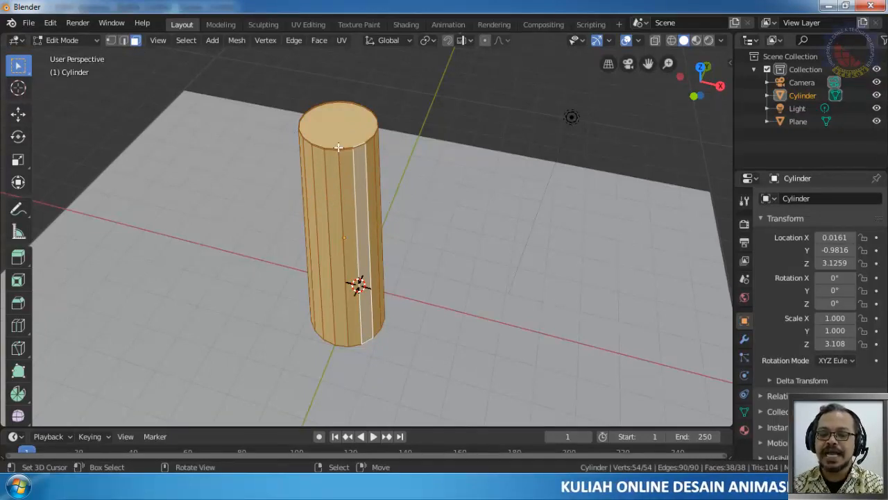
key("alt+a")
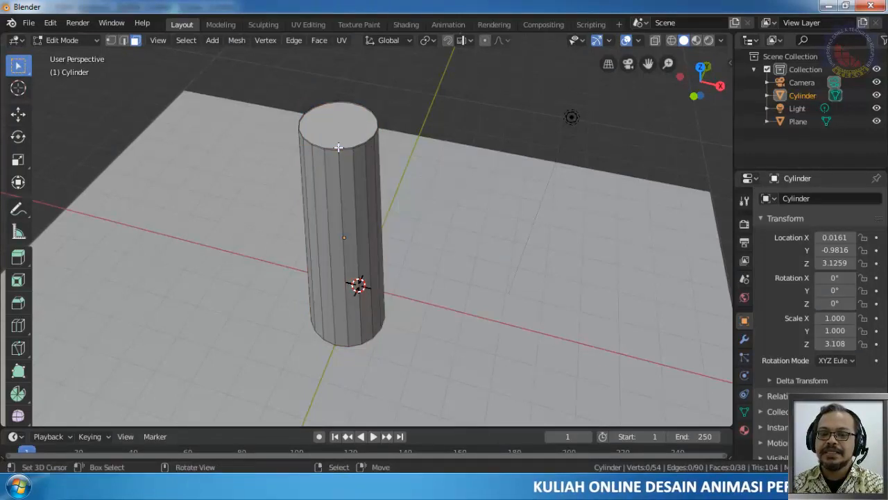
key("a")
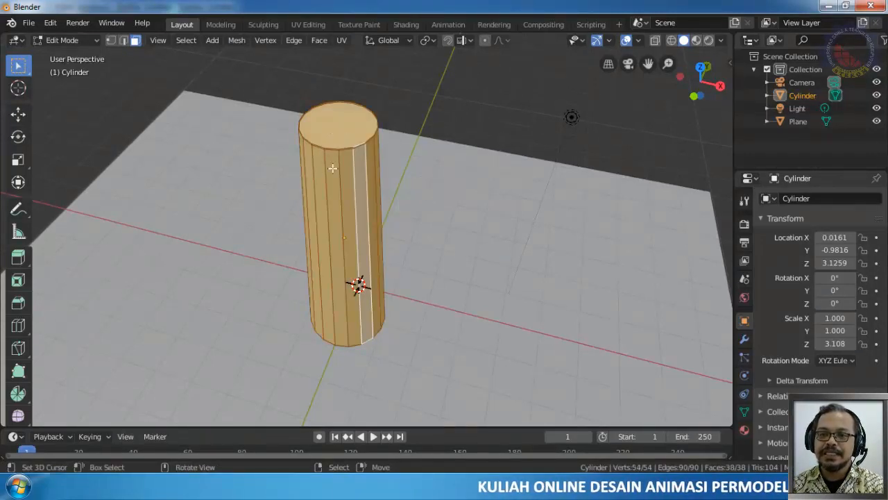
left_click(456, 192)
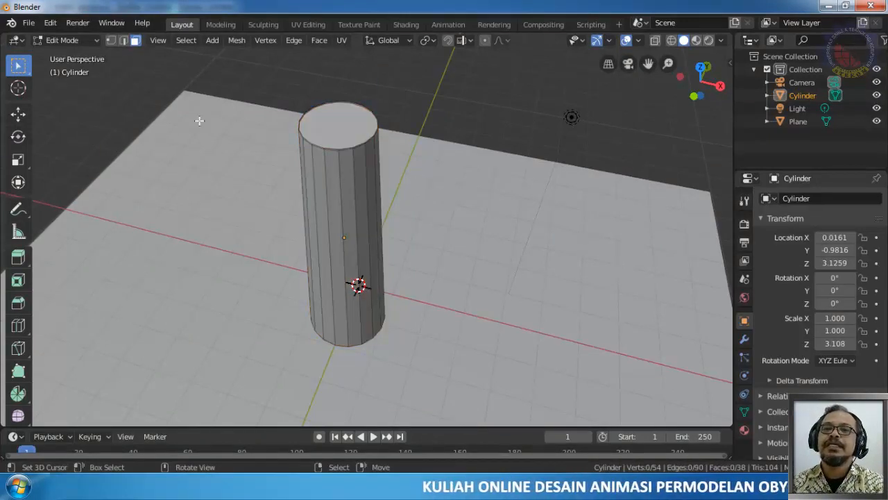
Switch to edge selection, select all of the cylinder's edges and clear the selection.
left_click(123, 43)
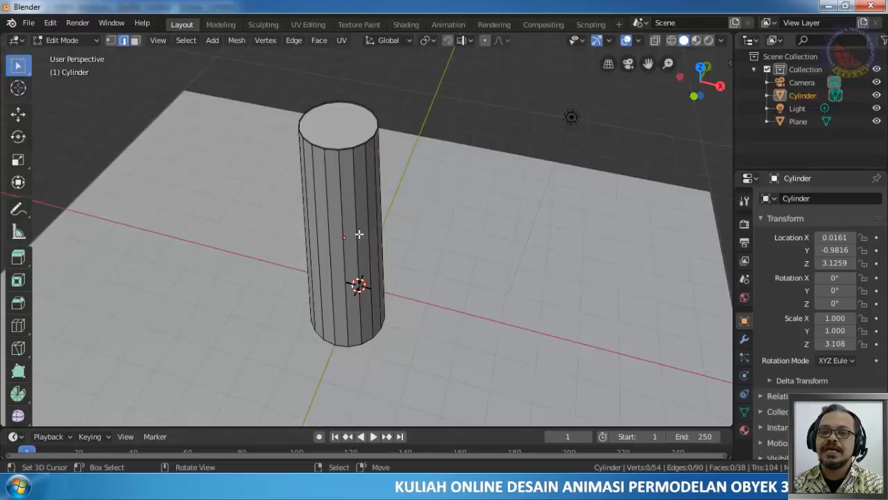
key("a")
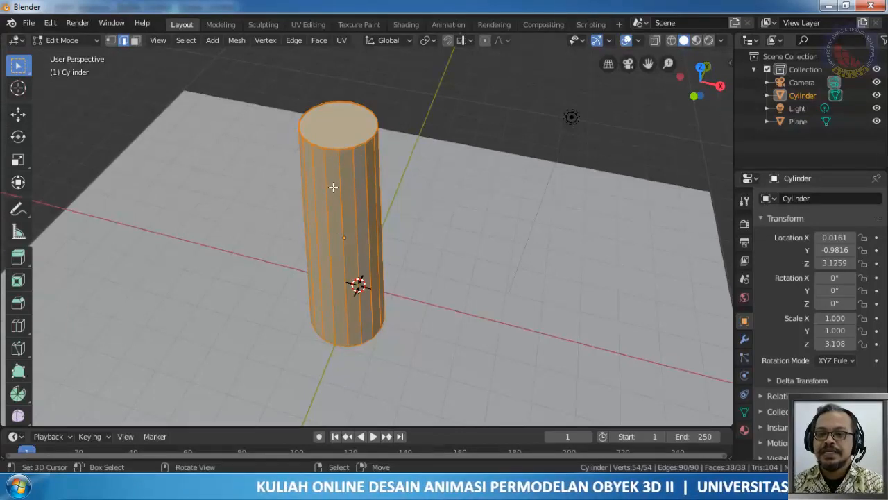
key("alt+a")
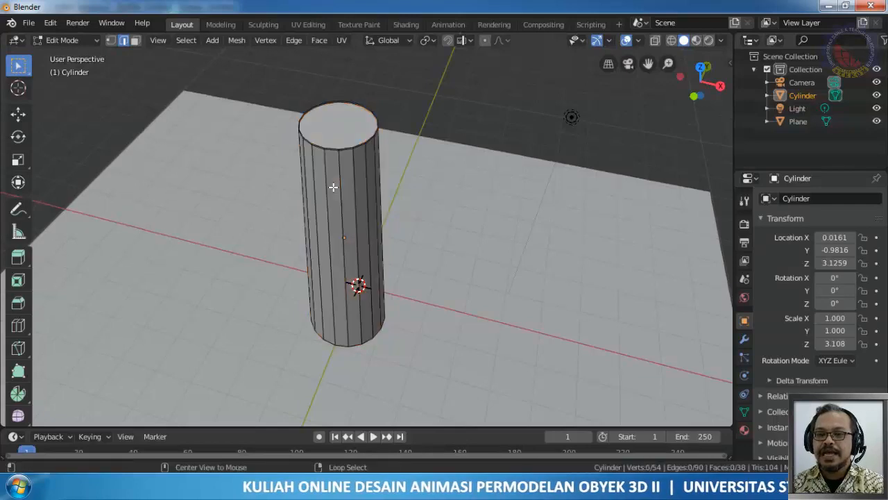
Select and clear all vertices in vertex selection, and do the same with all faces back in face selection.
left_click(110, 42)
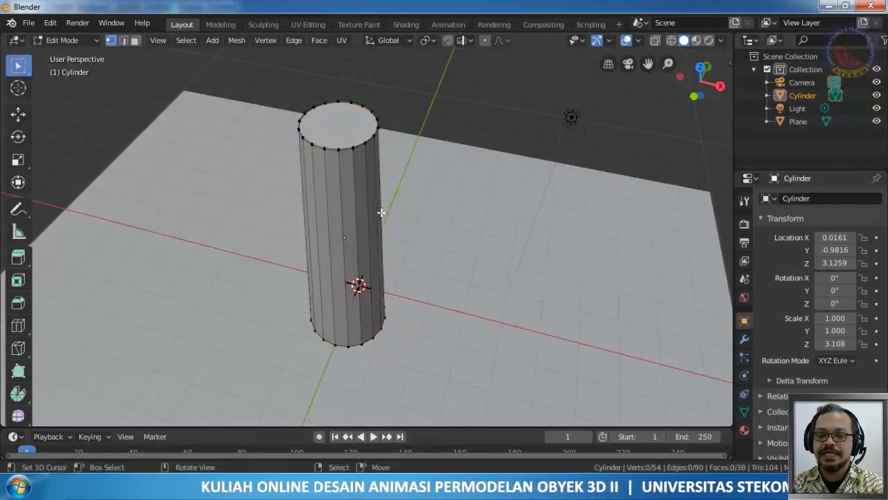
key("a")
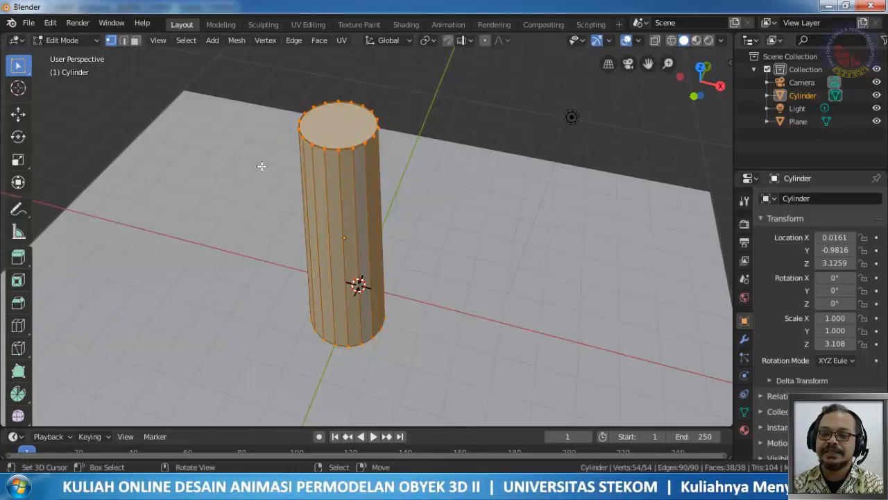
key("alt+a")
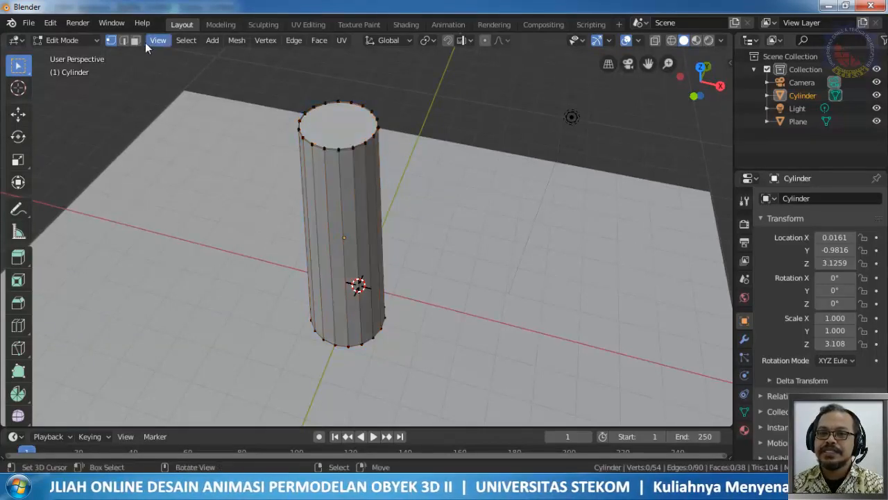
key("a")
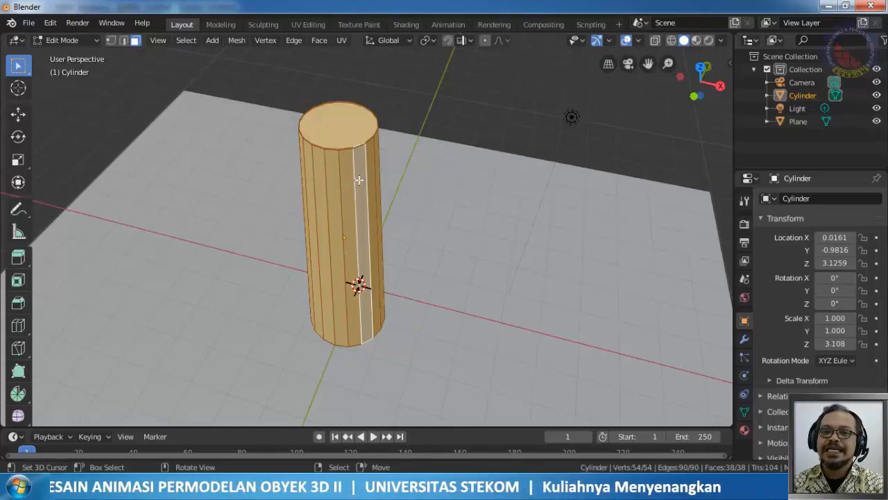
key("alt+a")
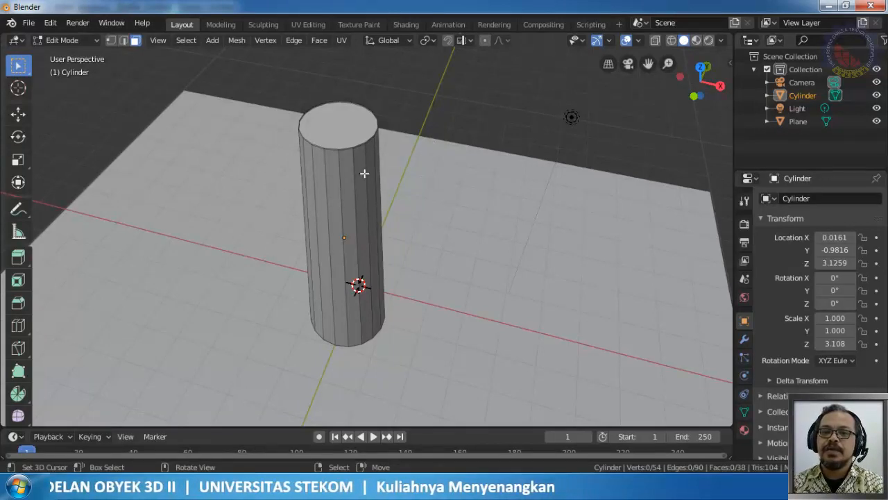
Rotate the cylinder's top face about 45.9° in the front orthographic view and inspect the tilted top from several sides.
left_click(345, 122)
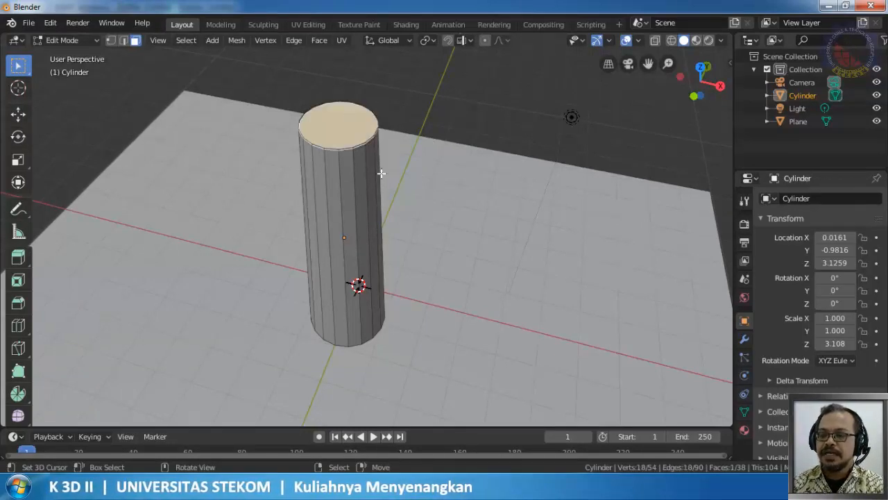
key("KP_1")
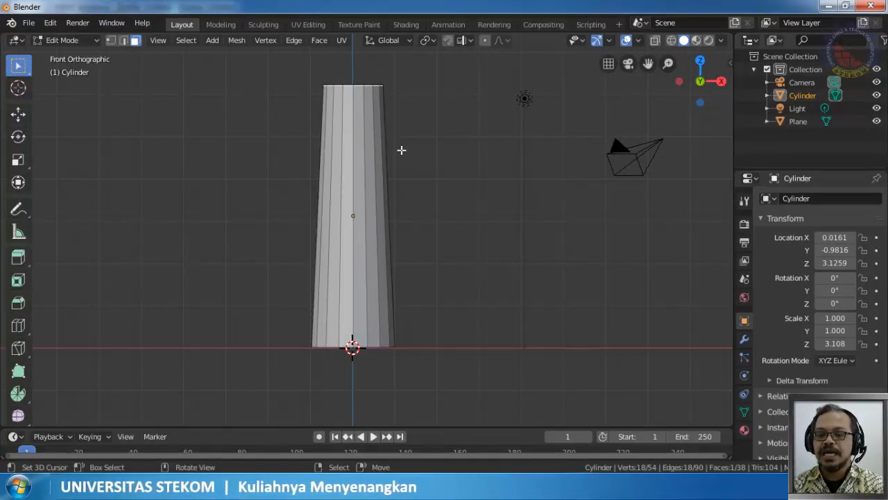
key("r")
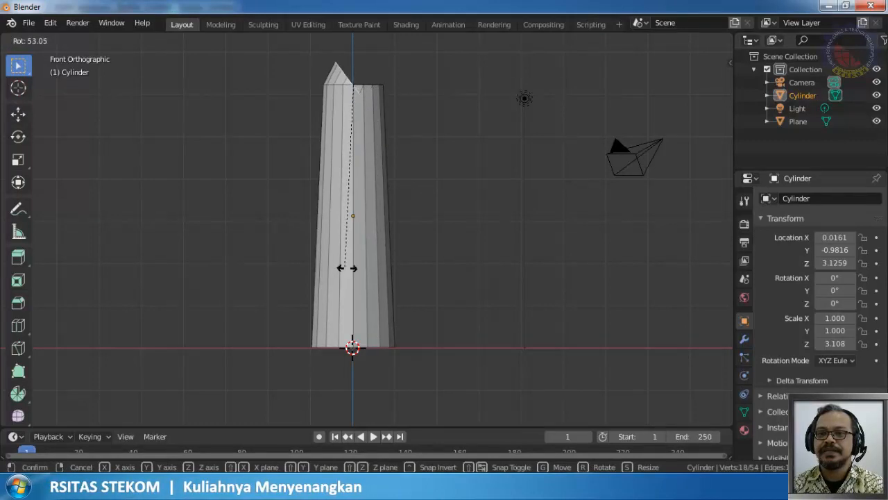
left_click(366, 265)
middle_click_drag(417, 159, 142, 236)
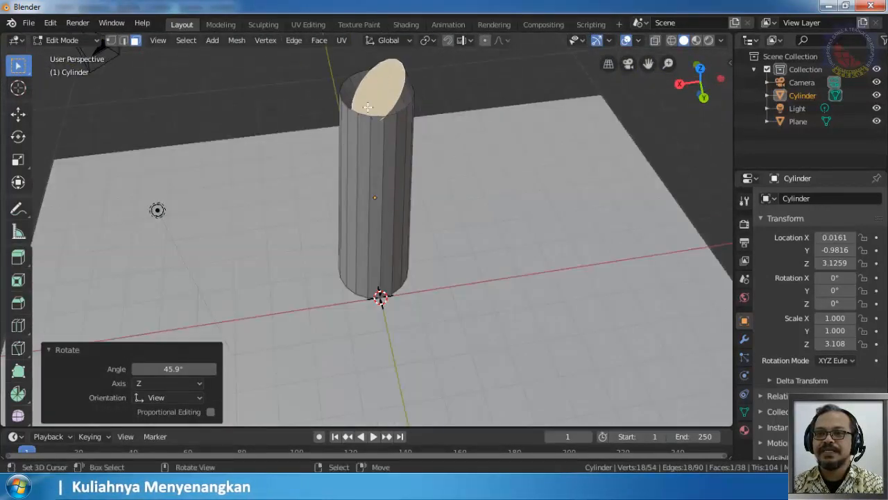
middle_click_drag(375, 86, 627, 88)
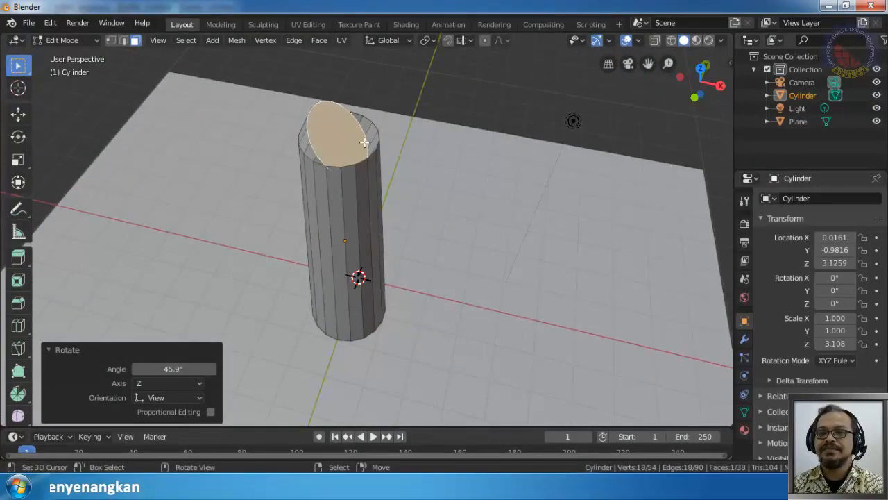
View the reshaped cylinder in Object Mode and return to Edit Mode.
left_click(95, 40)
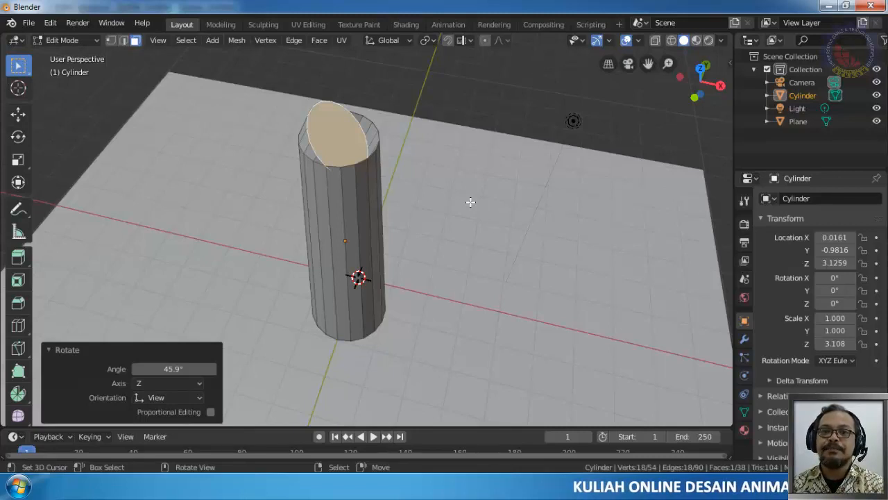
key("Tab")
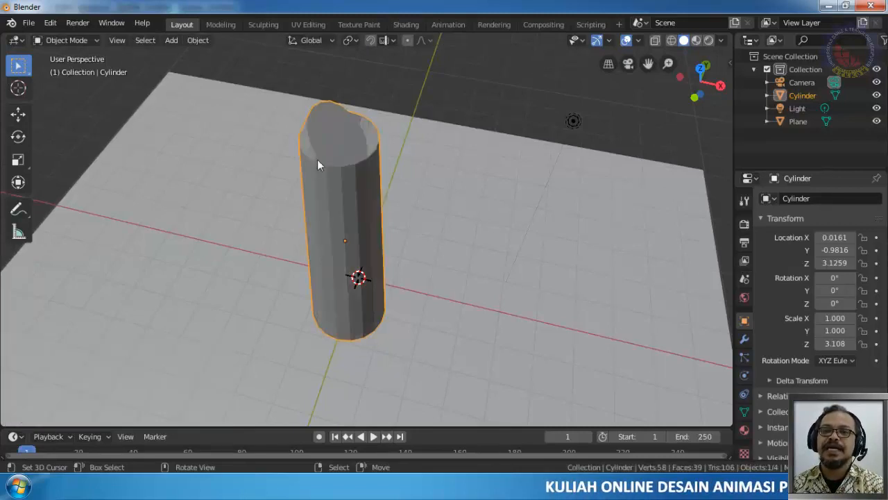
middle_click_drag(436, 194, 385, 194)
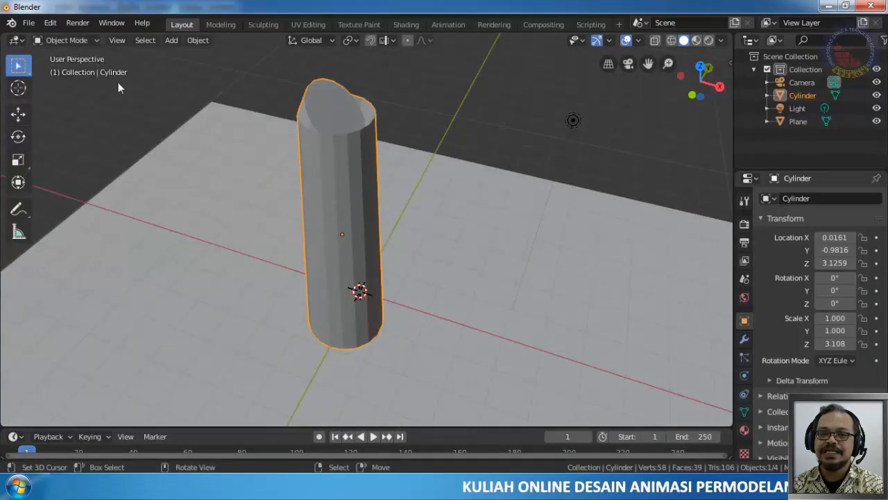
key("Tab")
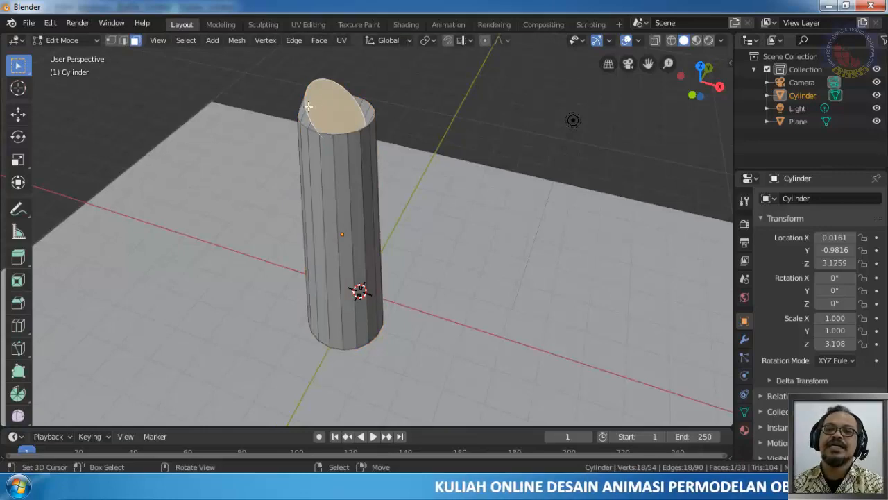
Leave Edit Mode and delete the cylinder with the tilted top, keeping the ground plane.
key("Tab")
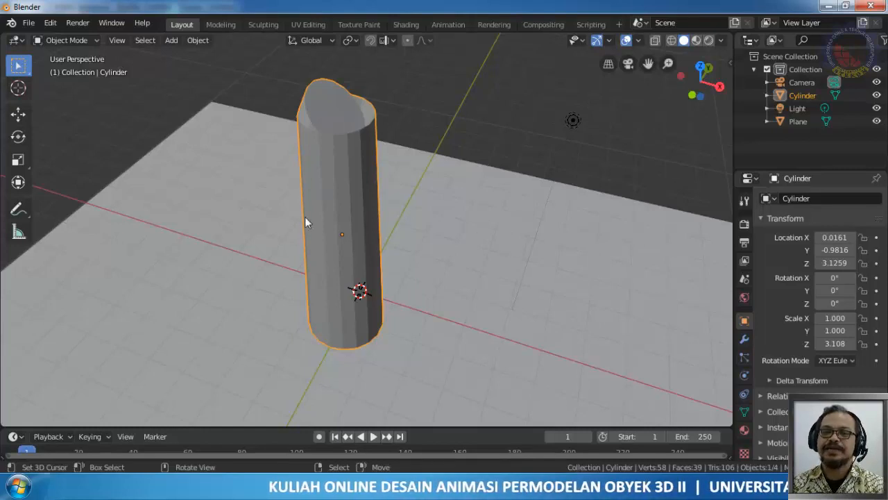
key("Tab")
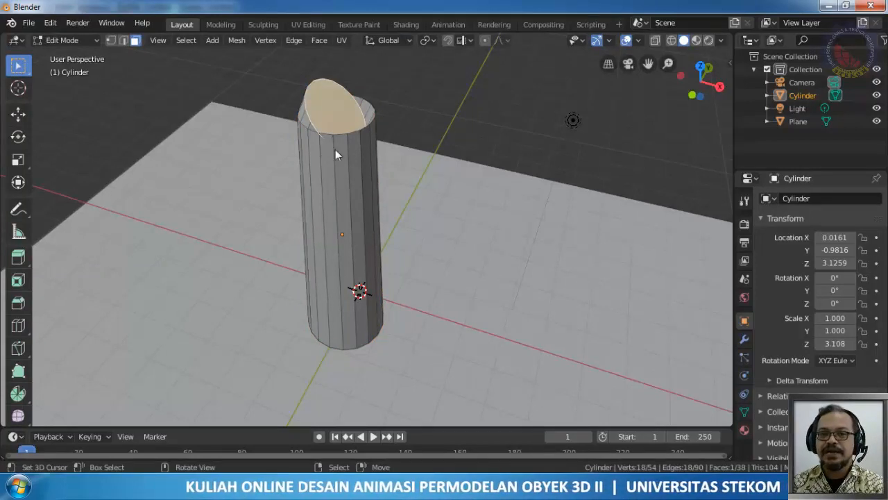
key("Tab")
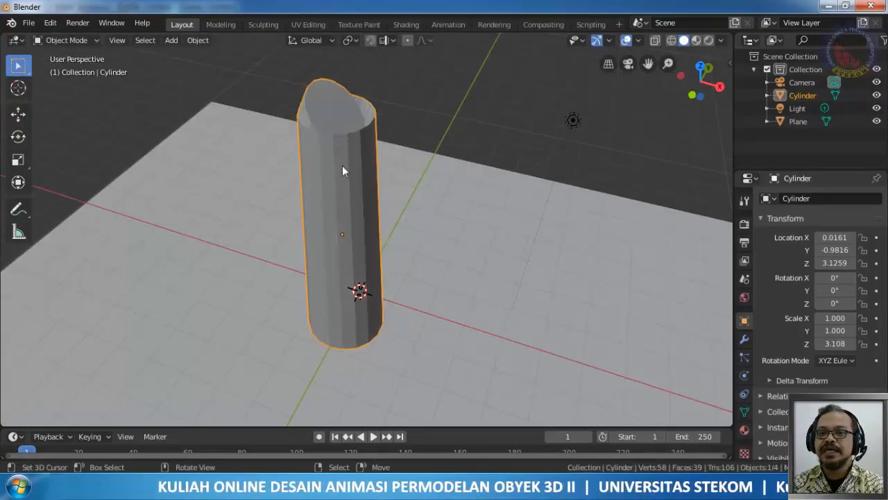
left_click(426, 208)
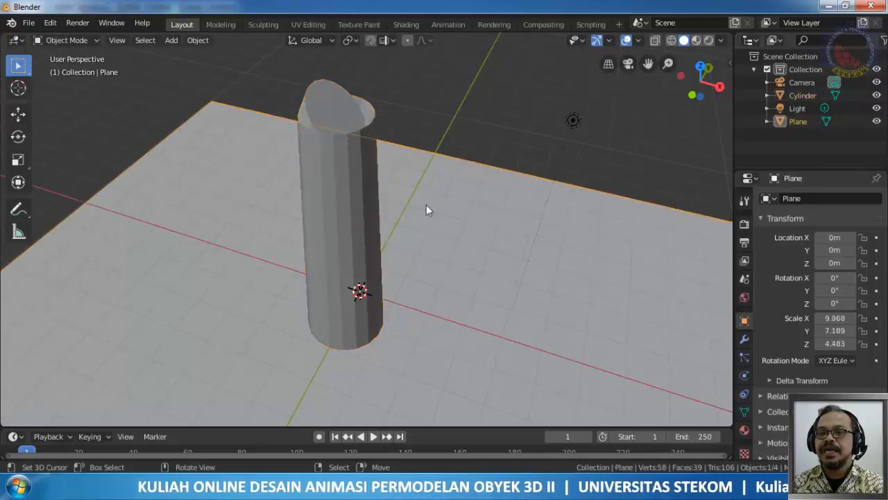
left_click(357, 166)
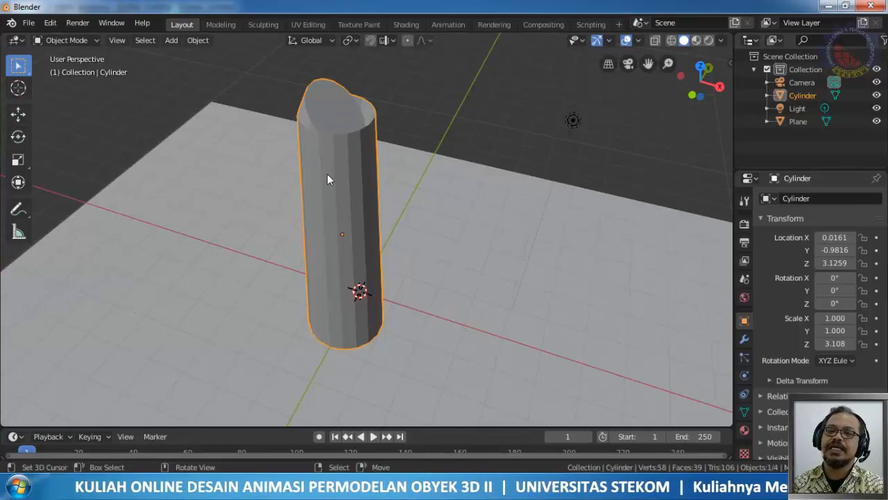
key("Delete")
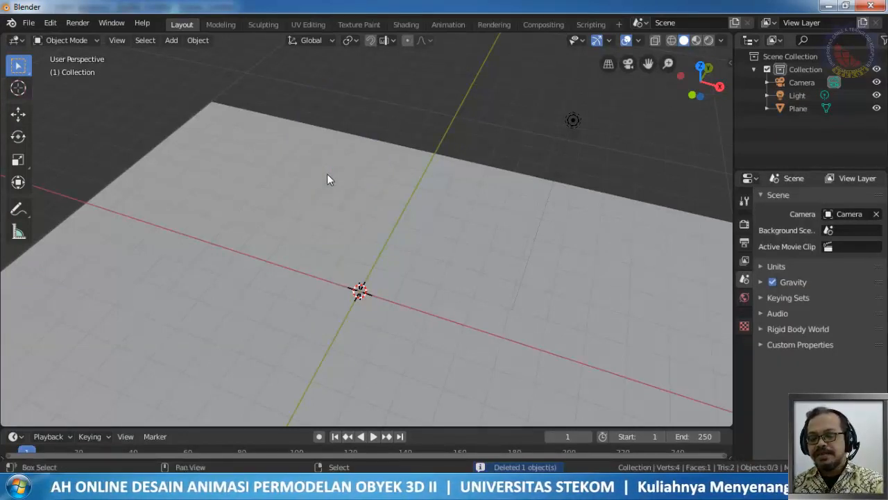
Add an 18-vertex cylinder mesh with 1 m radius and 2 m depth, and scale it uniformly to about 0.49.
key("shift+a")
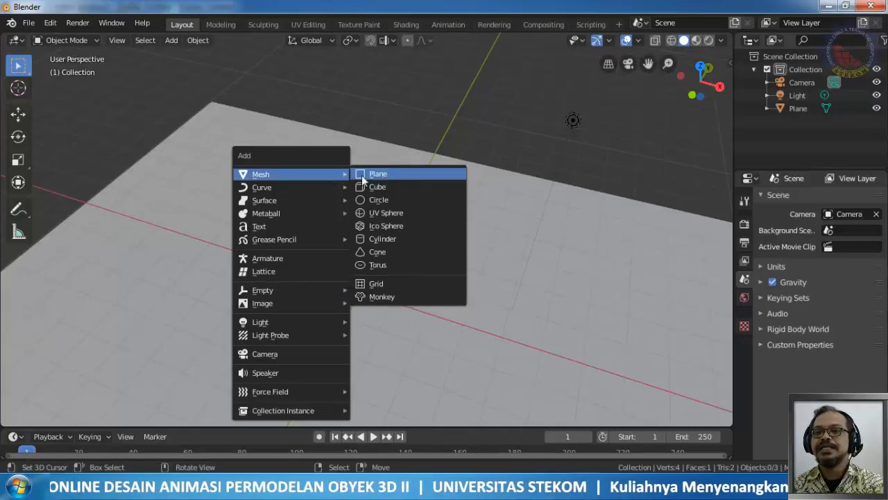
left_click(391, 239)
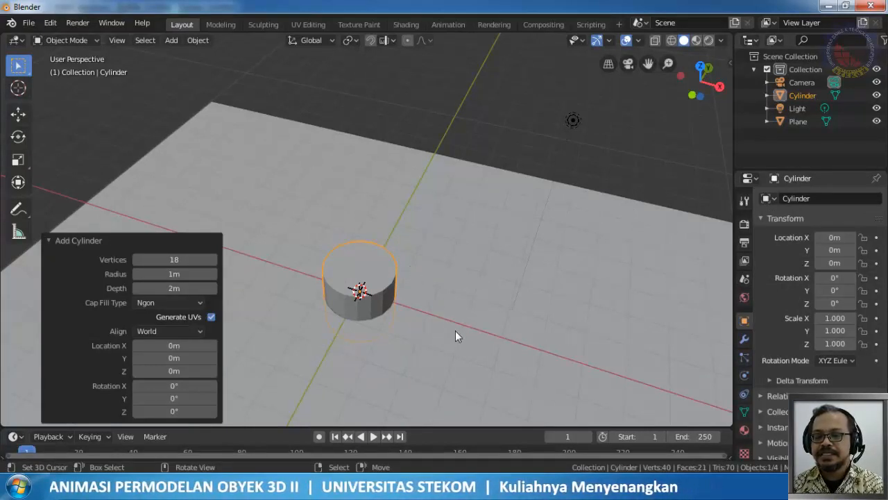
key("s")
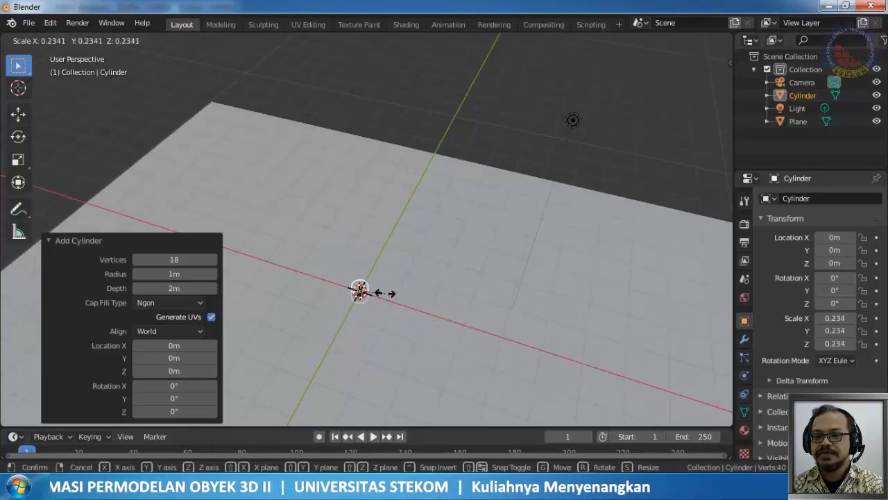
left_click(409, 320)
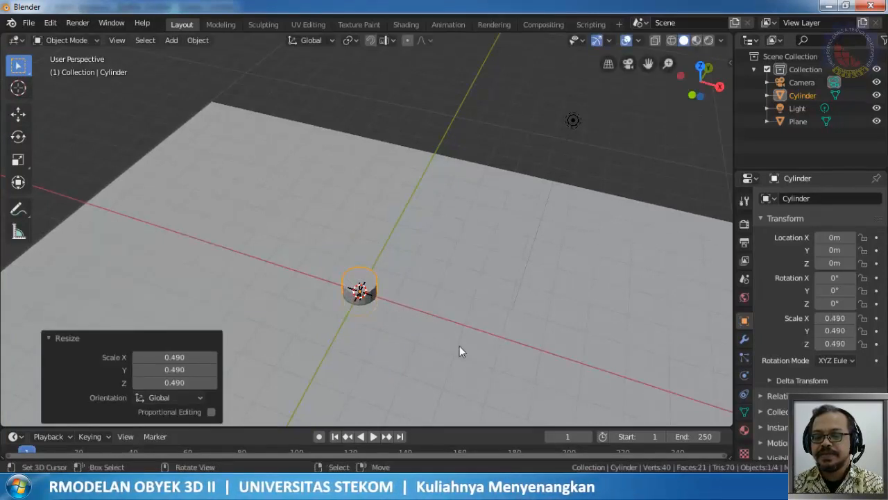
Stretch the cylinder along the Z axis by a factor of about 4.16.
key("s")
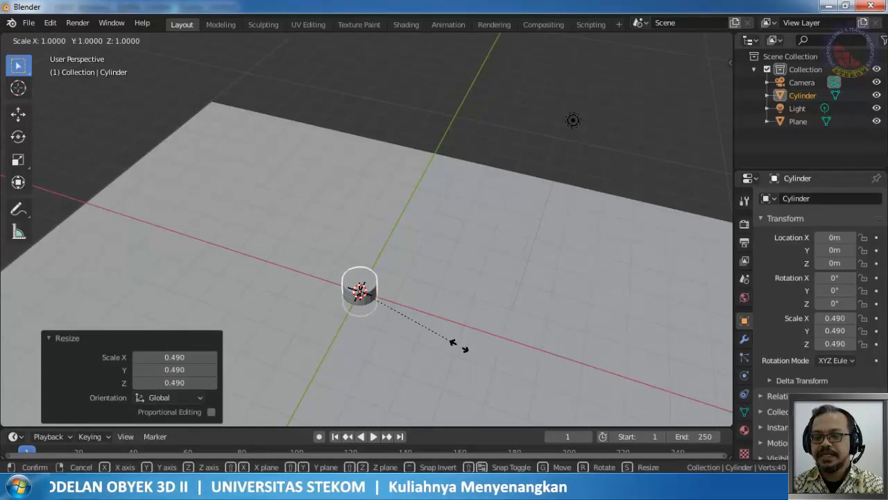
key("z")
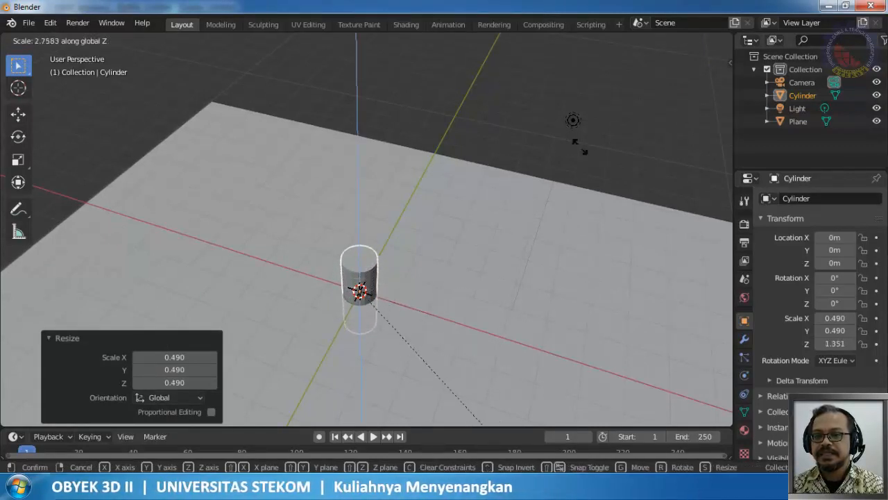
left_click(637, 271)
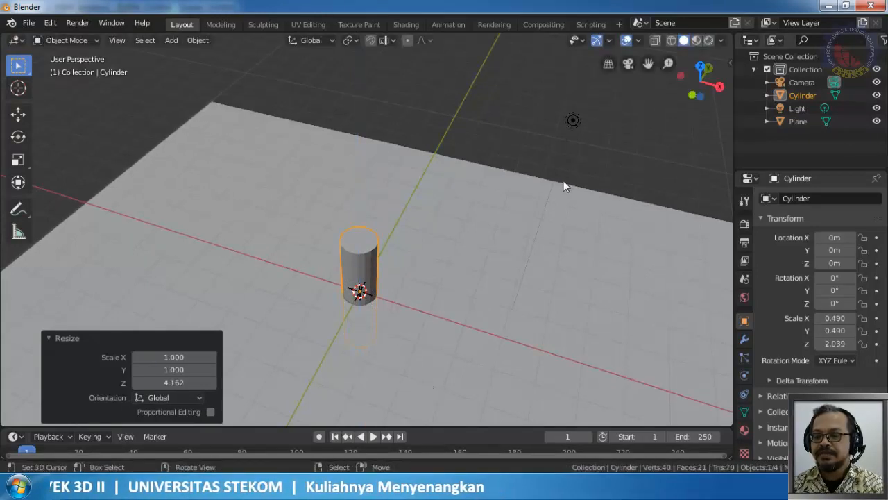
Raise the cylinder about 2.02 m along the Z axis, working in the front view.
key("KP_1")
scroll(404, 285, "up", 2)
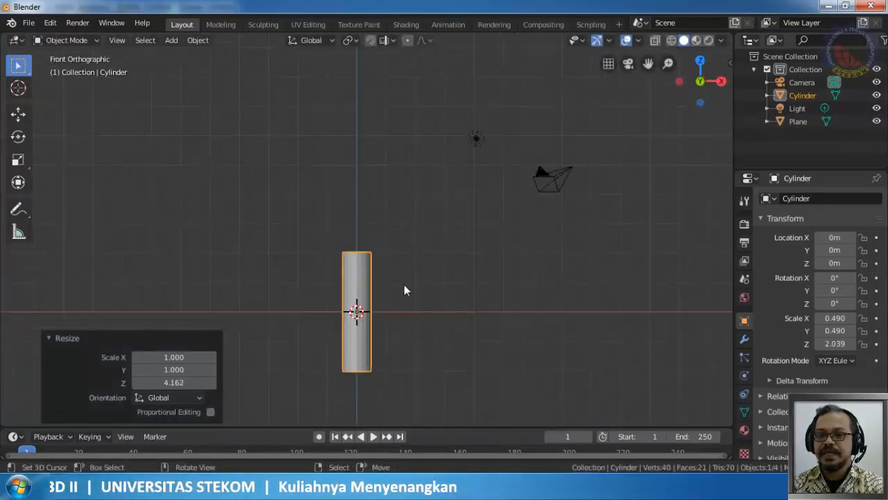
key("g")
key("z")
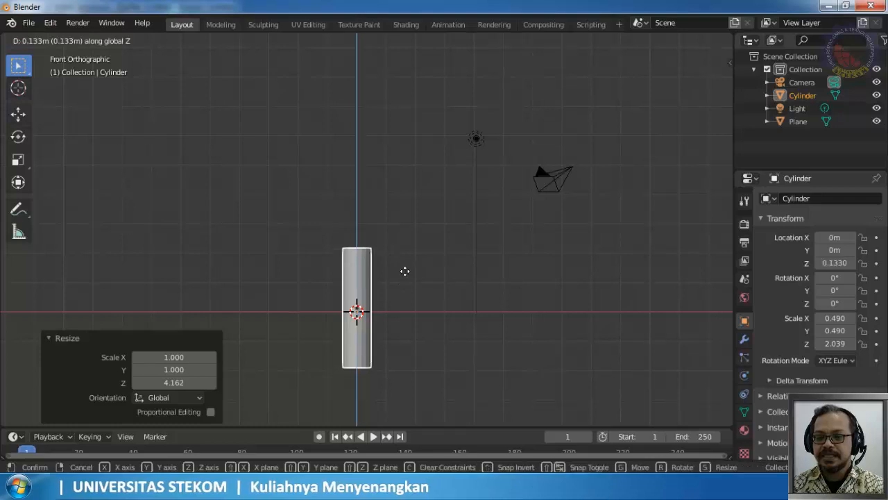
left_click(409, 225)
Nudge the cylinder up about 0.02 m along Z so its base sits on the ground line.
scroll(376, 294, "up", 6)
scroll(375, 297, "up", 2)
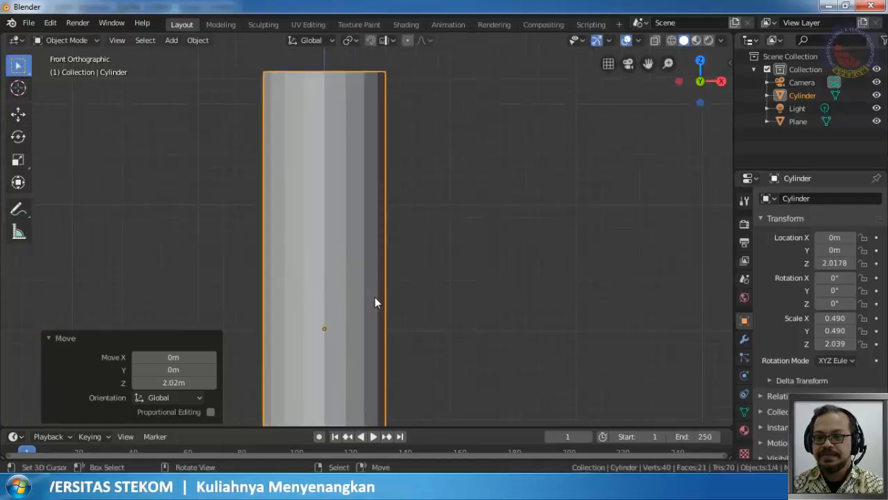
middle_click_drag(375, 297, 393, 373, "shift")
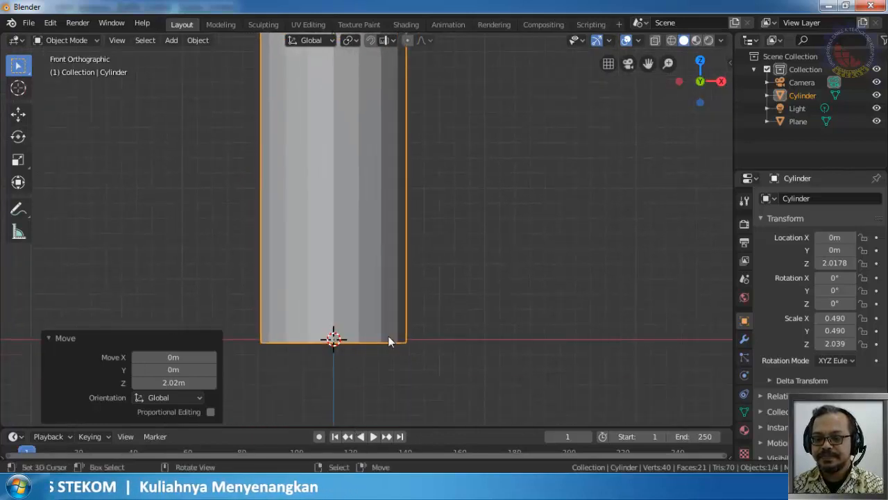
key("g")
key("z")
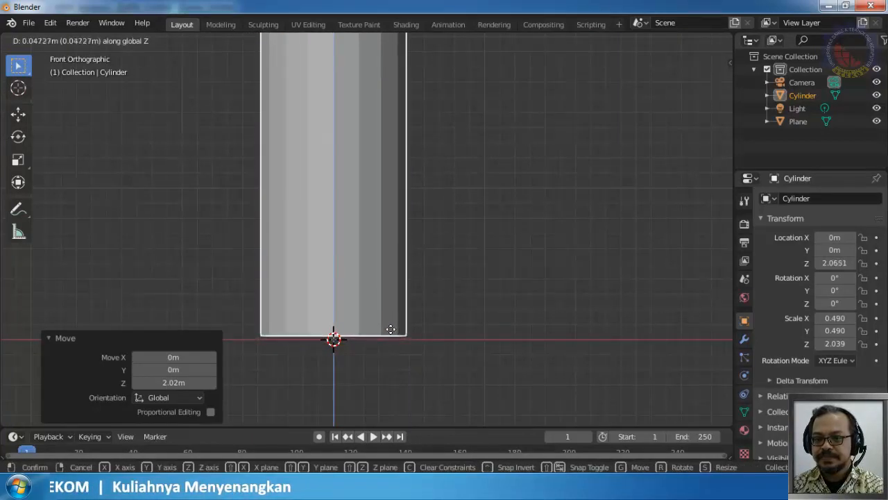
left_click(390, 332)
scroll(452, 334, "down", 7)
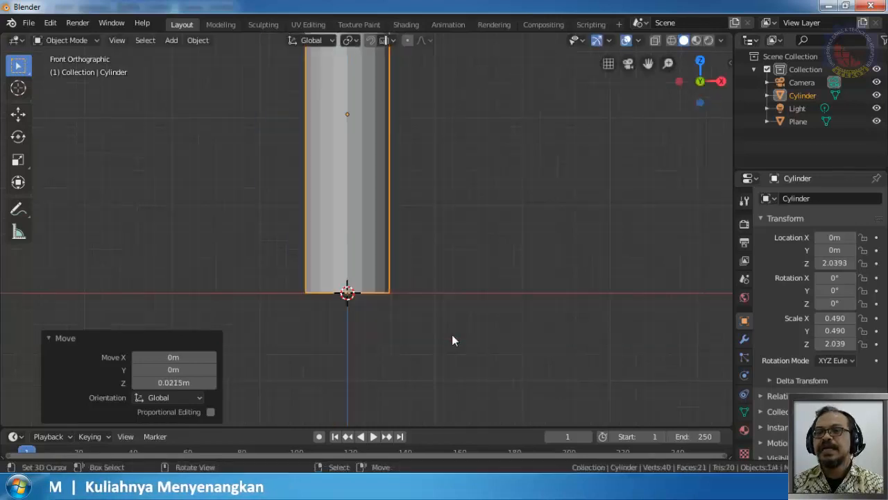
Enter Edit Mode on the cylinder and select only its top face.
middle_click_drag(408, 197, 415, 228)
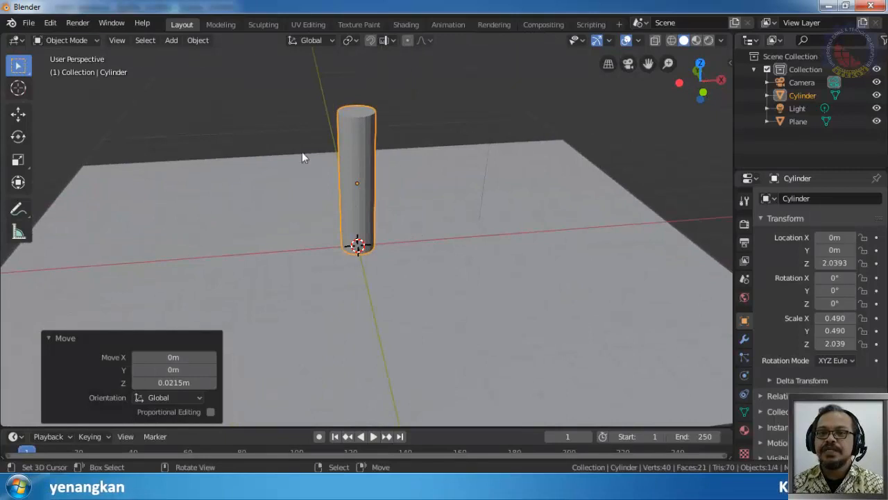
key("Tab")
scroll(397, 178, "down", 2)
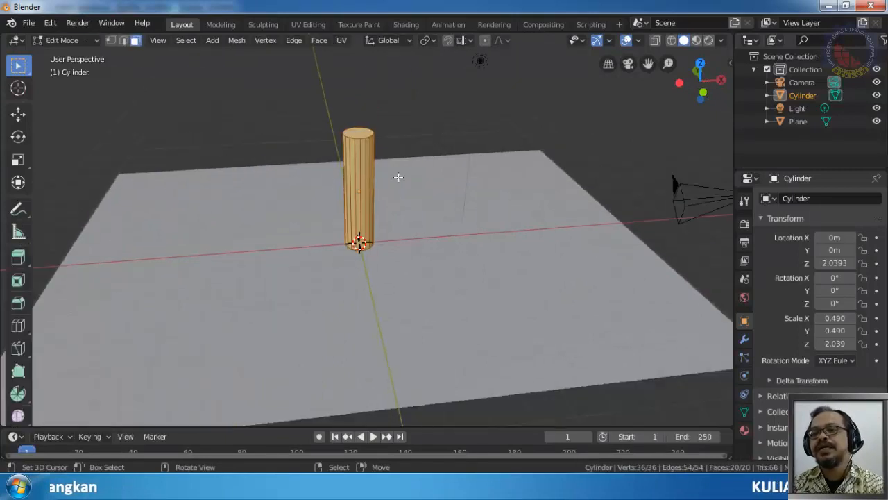
scroll(397, 151, "up", 4)
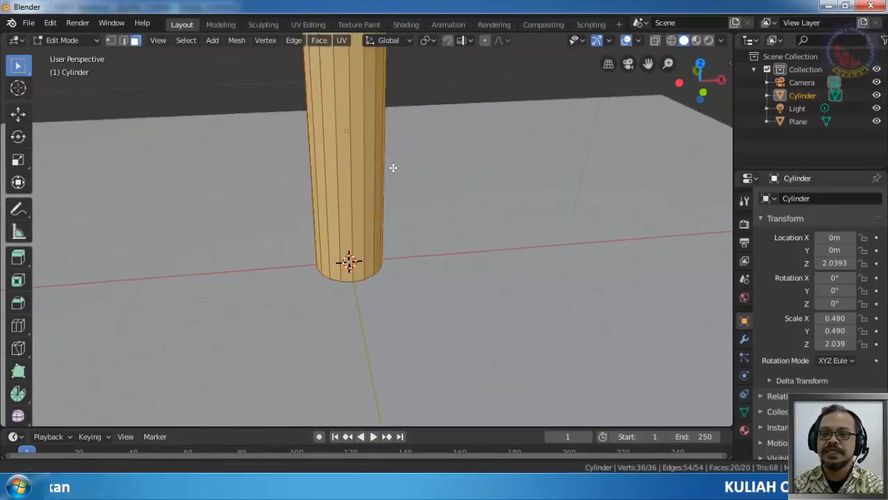
middle_click_drag(391, 166, 361, 294)
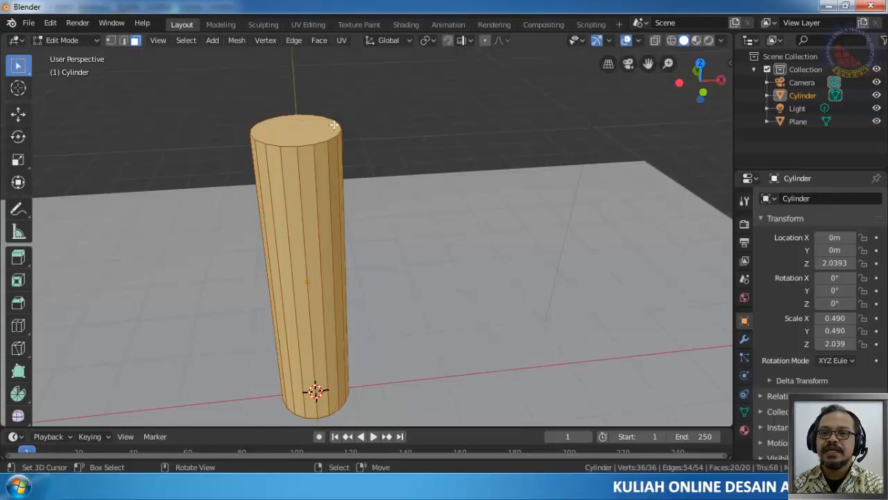
left_click(304, 127)
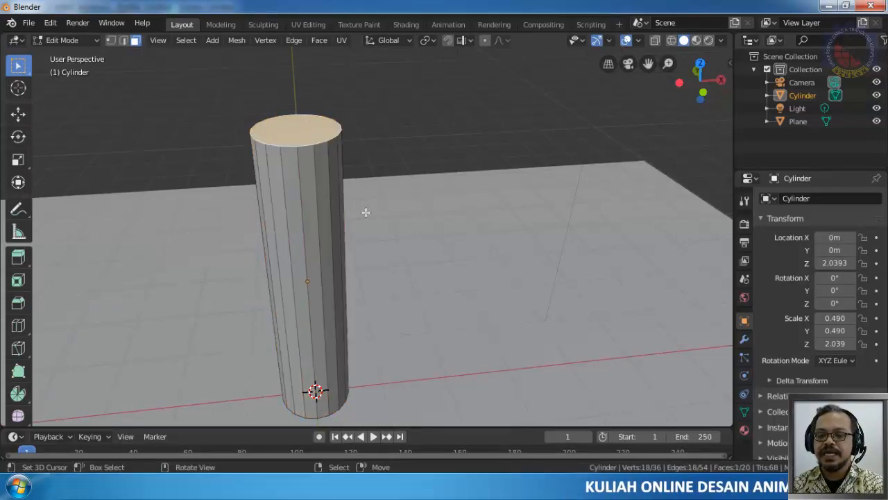
Try moving the cylinder's top face, and try rotating it to tilt the end, inspecting the deformed shape in Object Mode.
key("g")
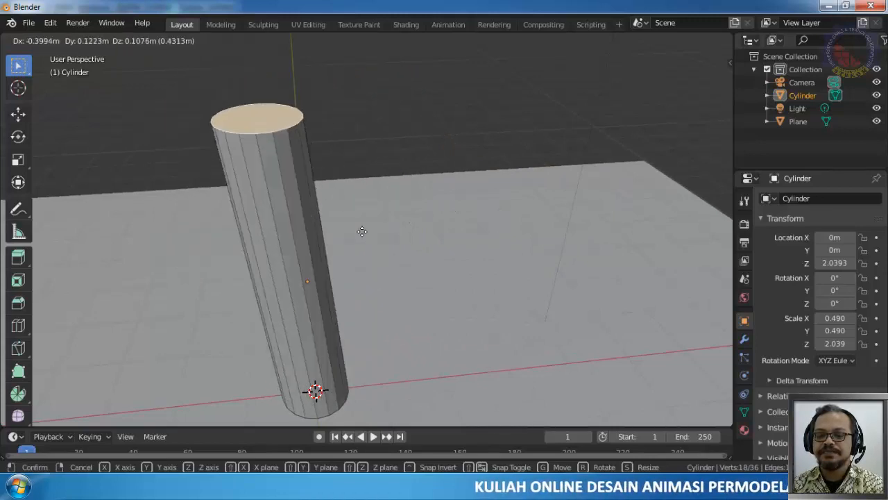
right_click(362, 233)
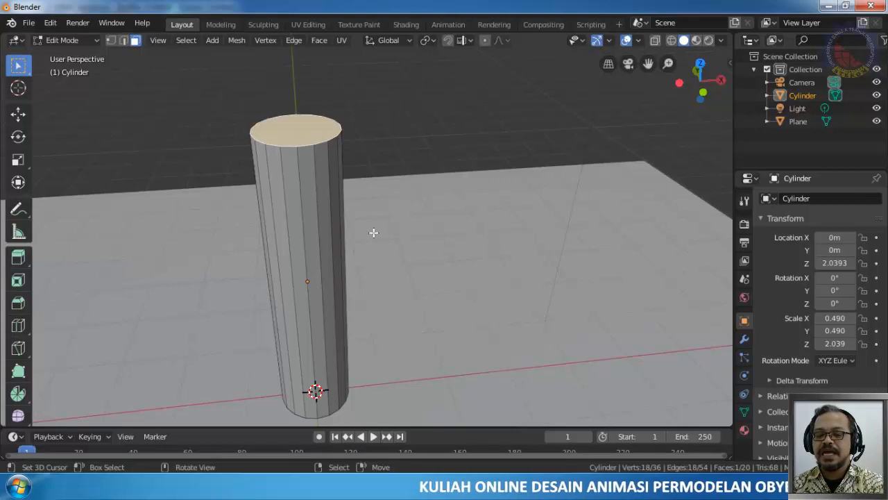
key("r")
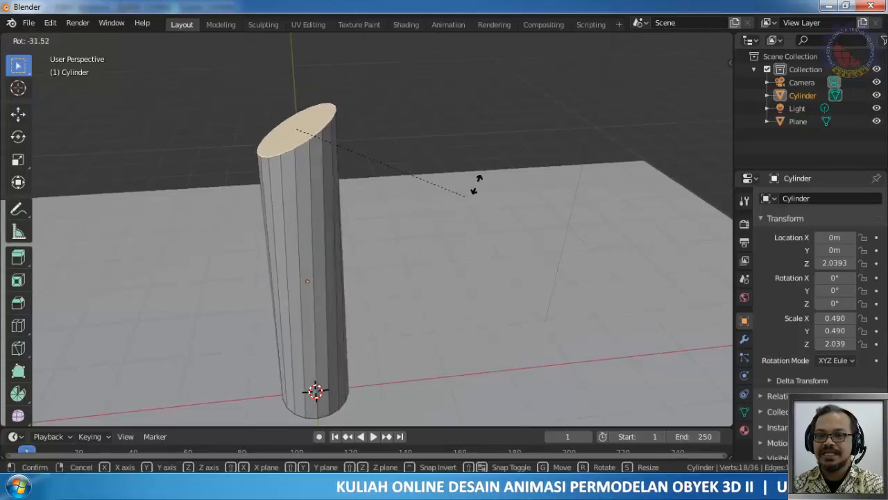
left_click(465, 329)
key("Tab")
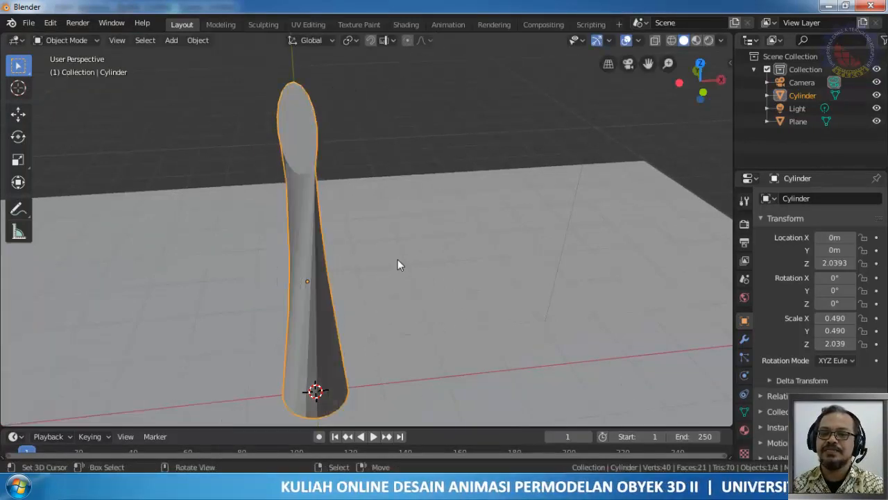
middle_click_drag(399, 264, 436, 282)
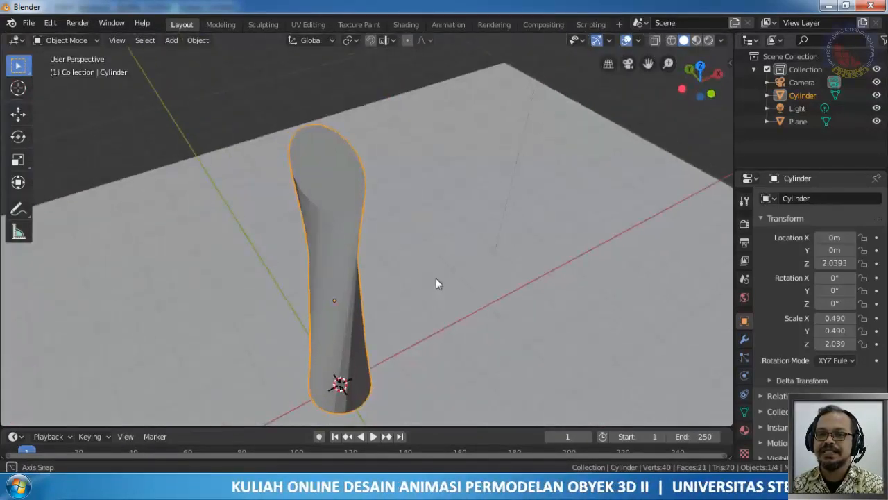
key("Tab")
key("Tab")
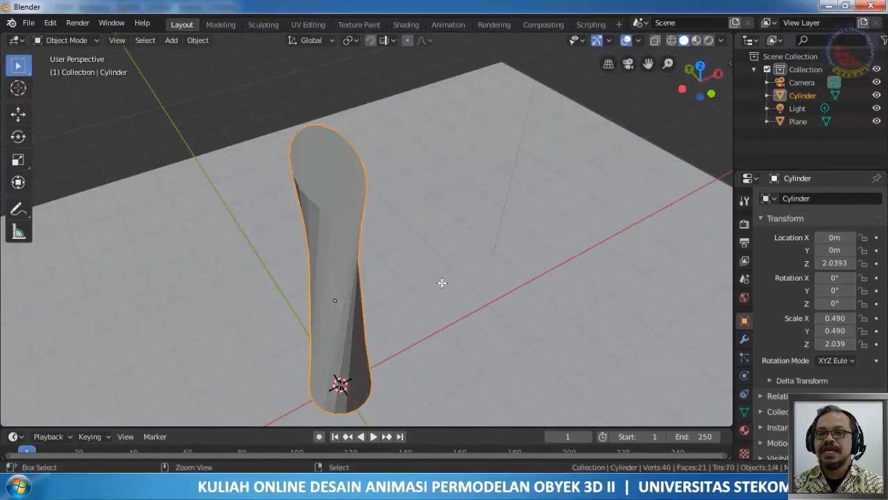
key("Tab")
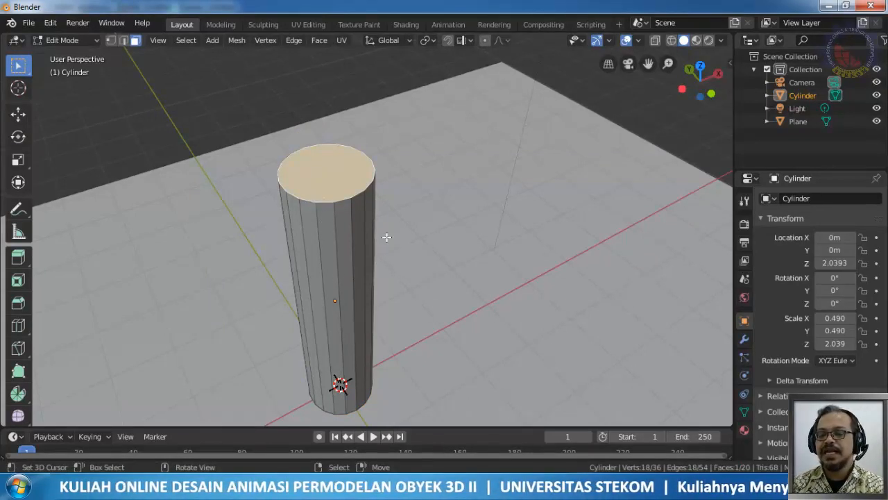
Try adding eight horizontal loop cuts around the cylinder in the front view, sliding them slightly upward, and undo the cut.
key("KP_1")
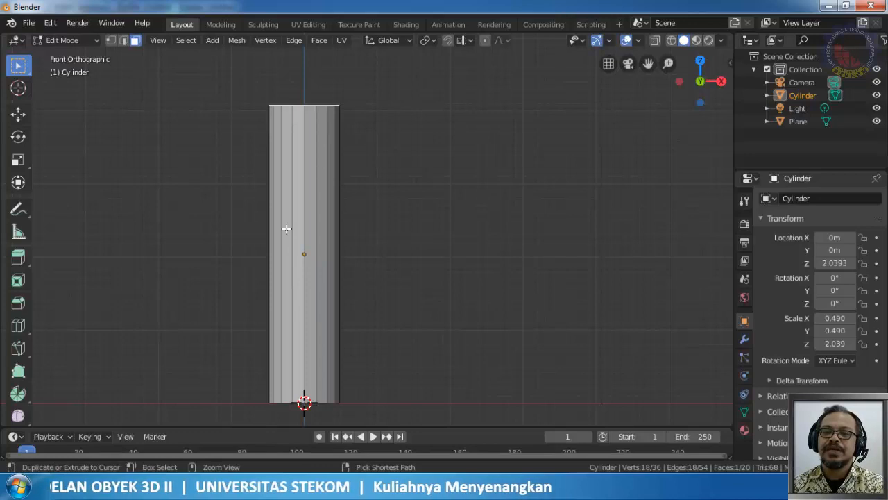
key("ctrl+r")
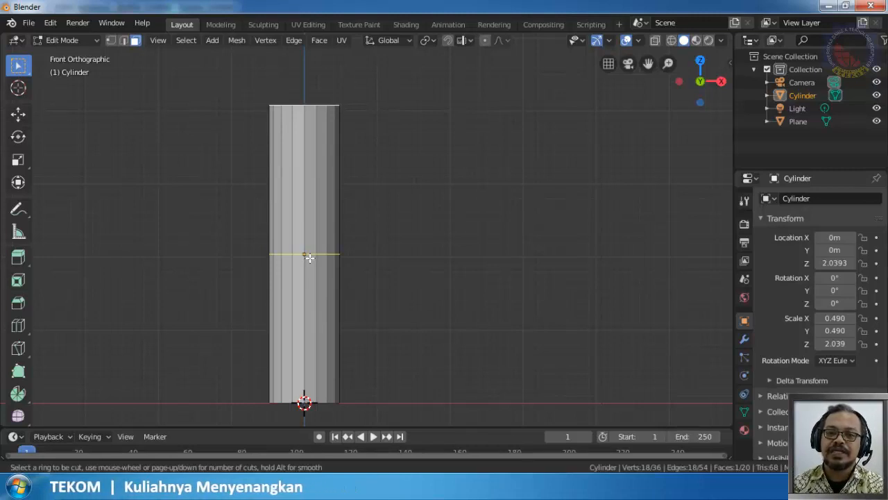
scroll(309, 258, "up", 2)
scroll(308, 257, "up", 1)
scroll(309, 257, "down", 3)
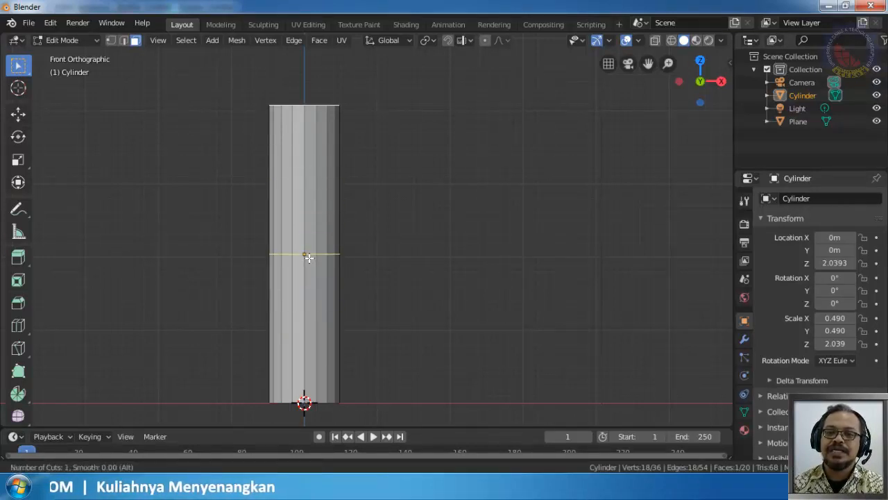
scroll(308, 258, "up", 3)
scroll(308, 257, "up", 3)
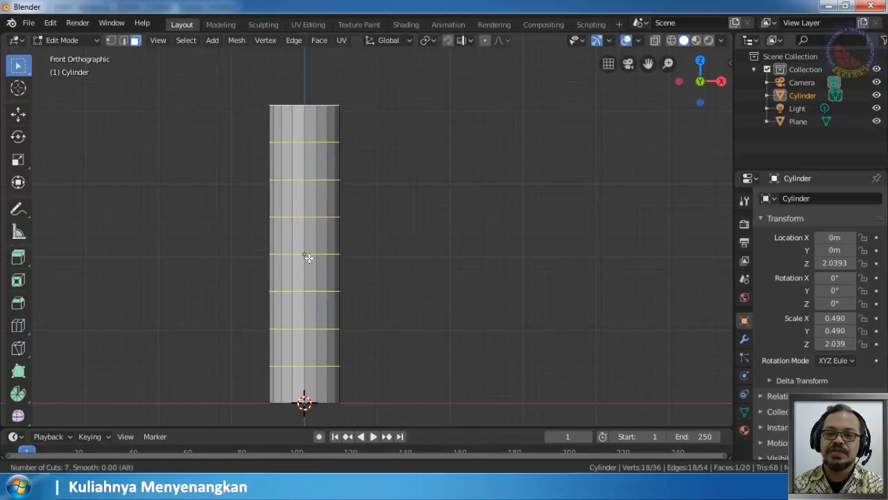
scroll(309, 257, "up", 2)
scroll(309, 257, "down", 5)
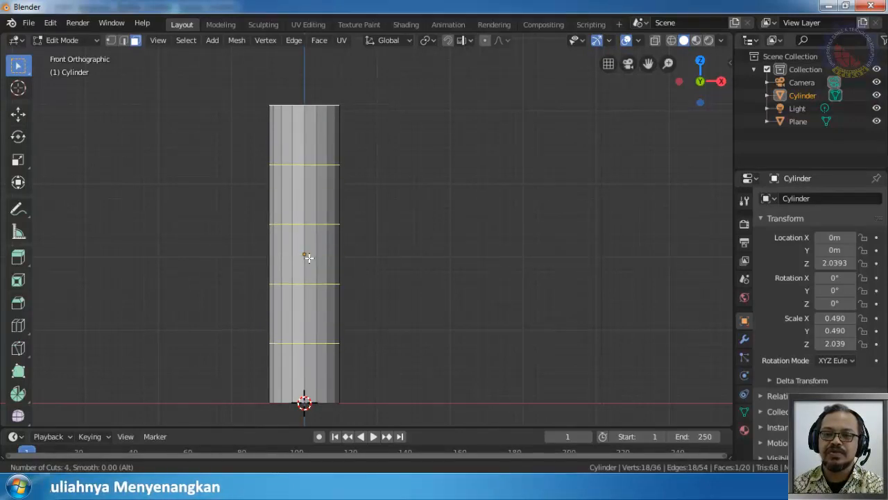
scroll(308, 258, "up", 4)
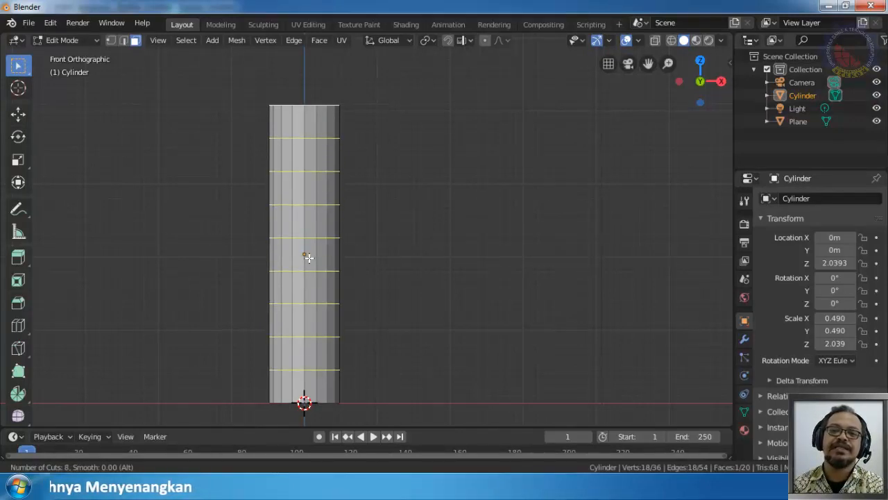
scroll(309, 257, "down", 5)
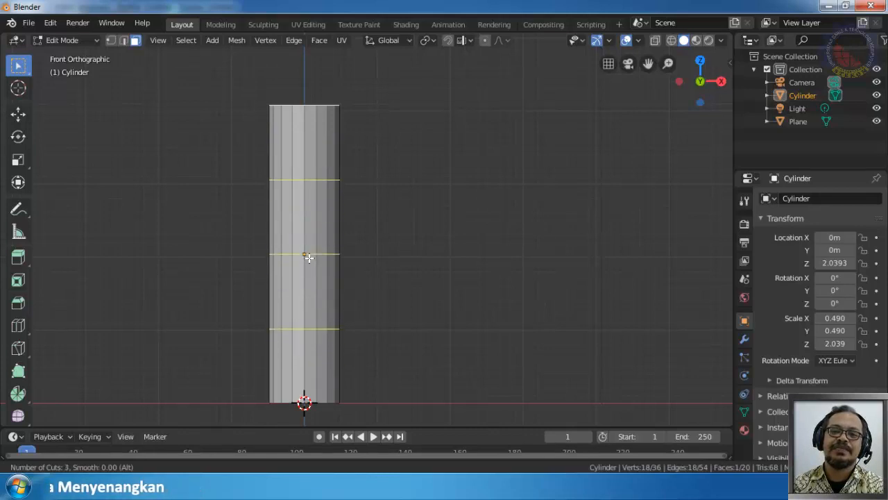
scroll(309, 257, "up", 6)
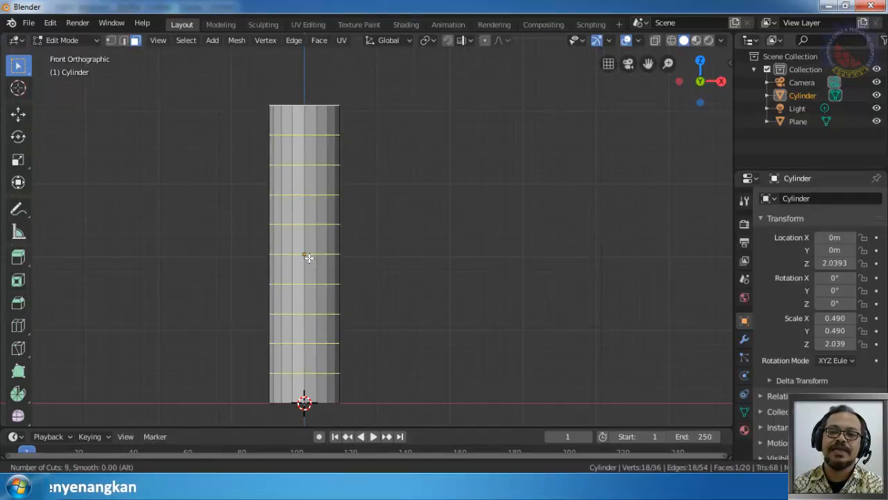
scroll(308, 257, "down", 1)
left_click(308, 258)
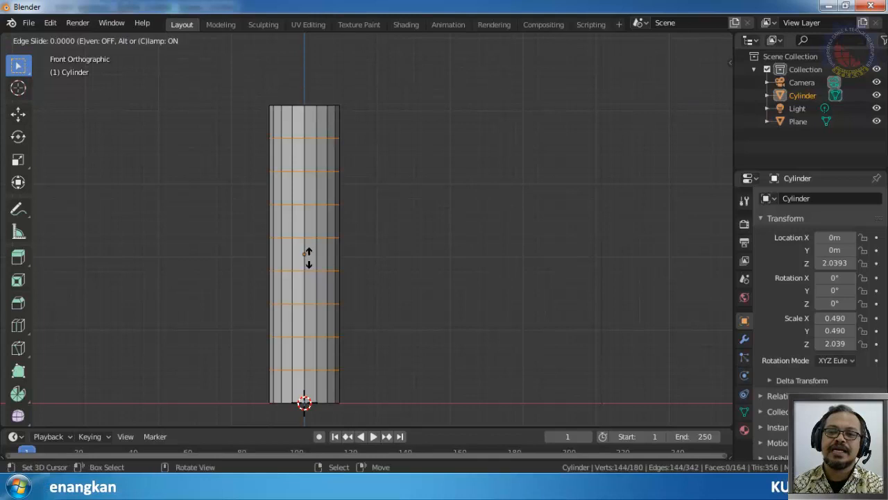
left_click(418, 254)
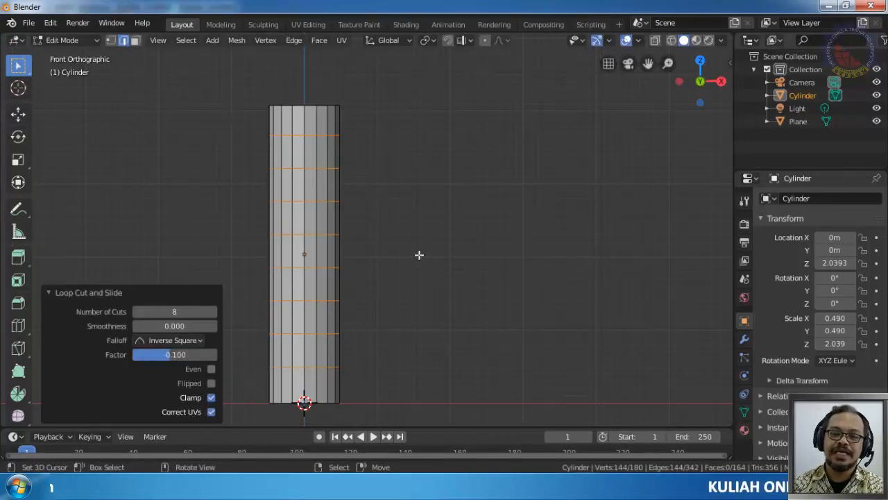
key("ctrl+z")
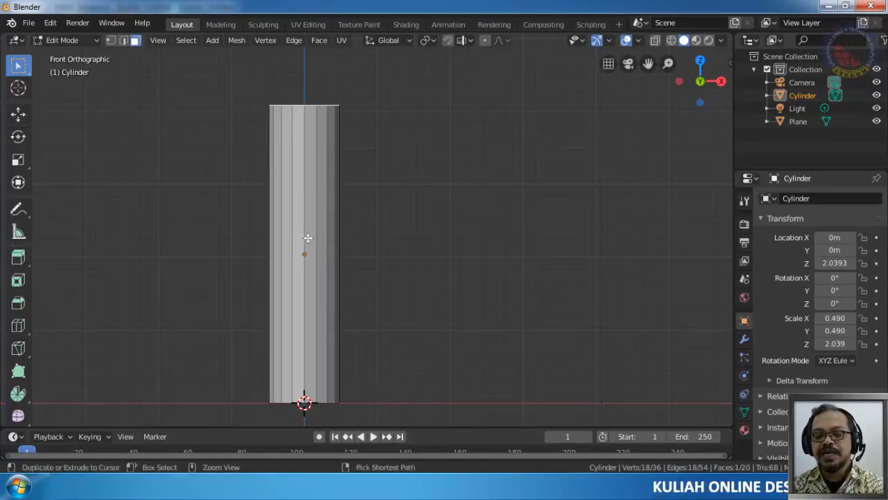
Add four horizontal loop cuts around the cylinder and slide them up toward its top with a factor of about -0.813.
key("ctrl+r")
scroll(307, 238, "up", 4)
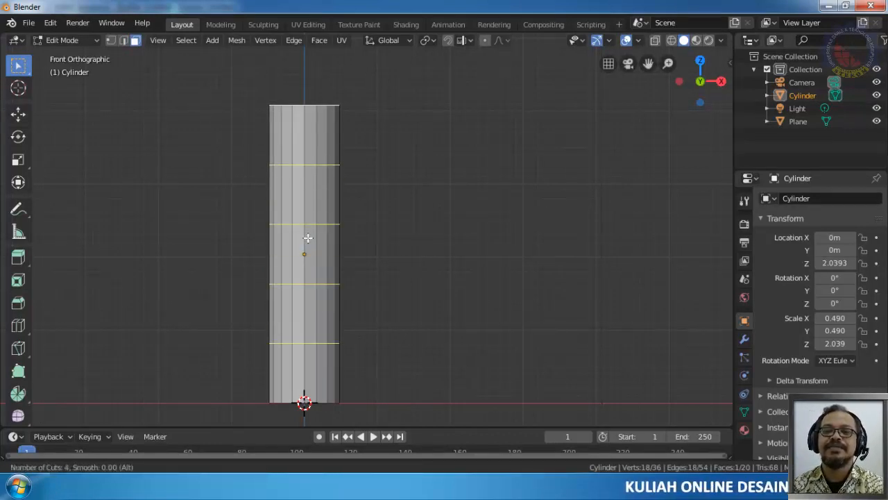
scroll(308, 238, "down", 1)
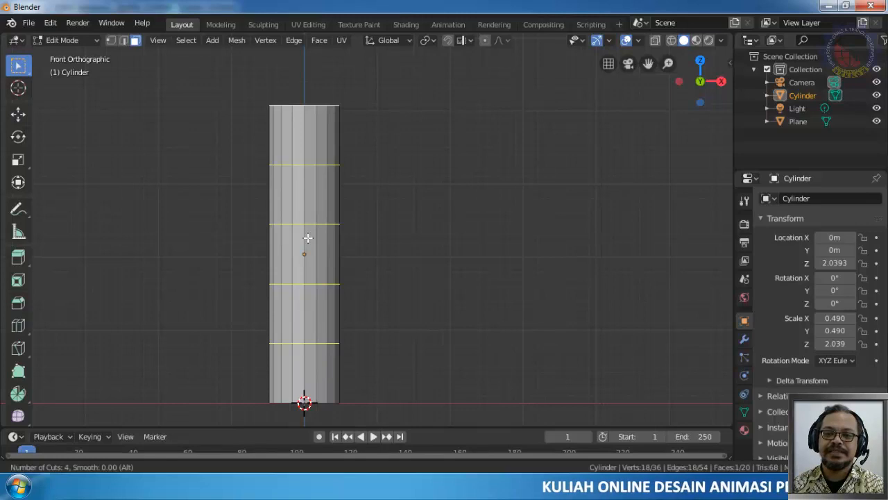
left_click(308, 238)
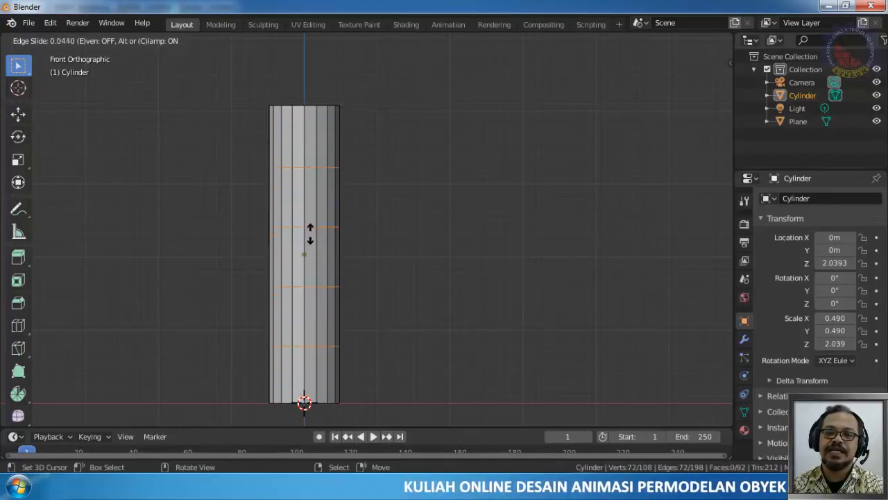
left_click(312, 190)
scroll(384, 209, "up", 1)
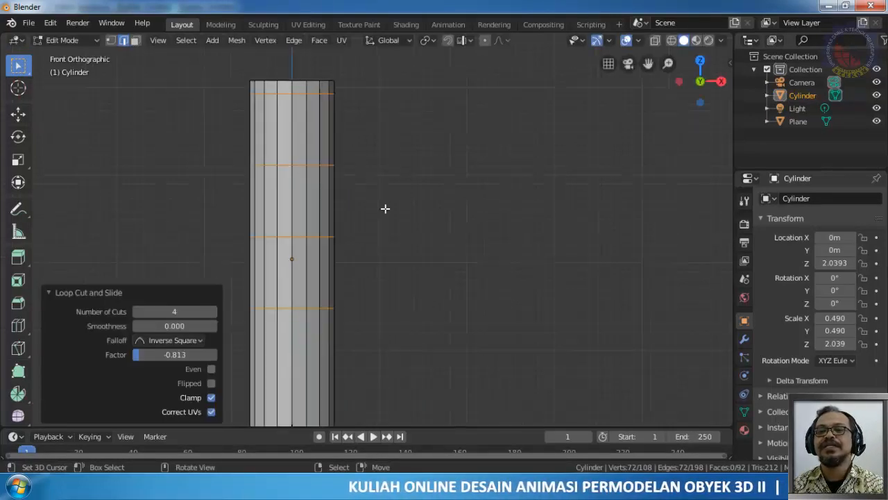
scroll(323, 180, "up", 1)
scroll(284, 119, "down", 1)
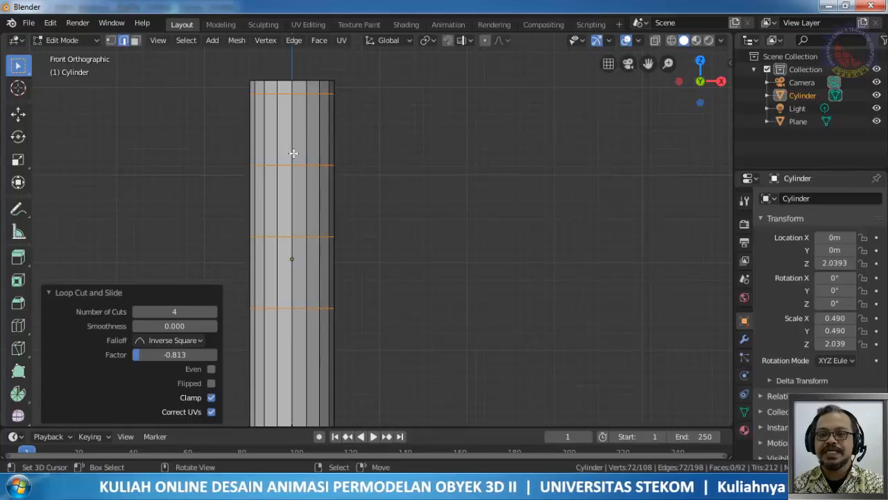
Move the four loop cuts down about 0.06 m along the Z axis.
key("g")
key("z")
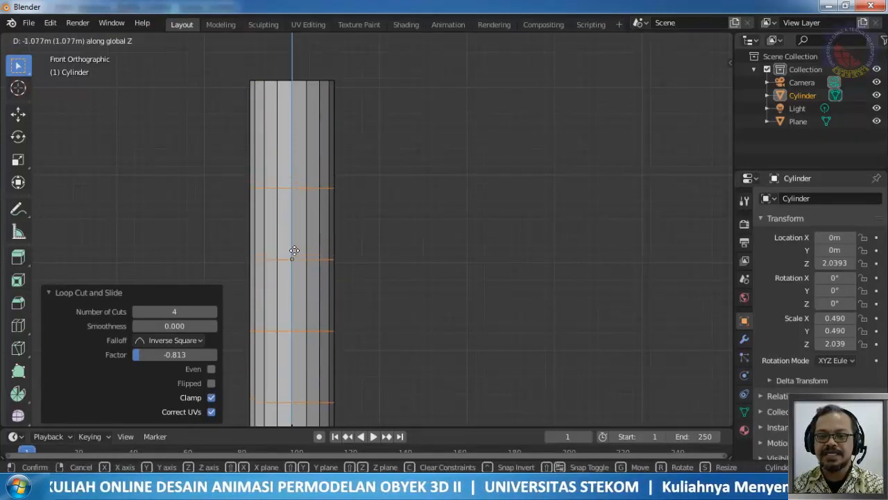
left_click(304, 157)
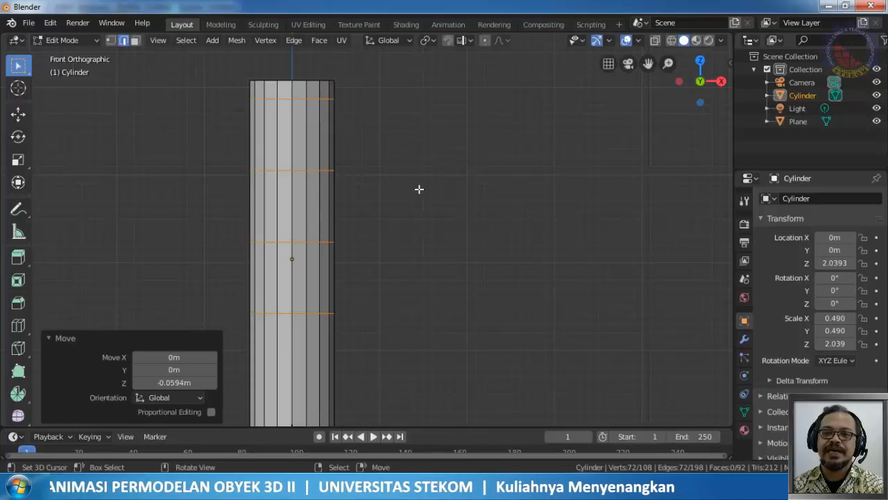
Switch to face selection and select a single side face between the two uppermost loop cuts of the cylinder.
middle_click_drag(419, 189, 381, 232)
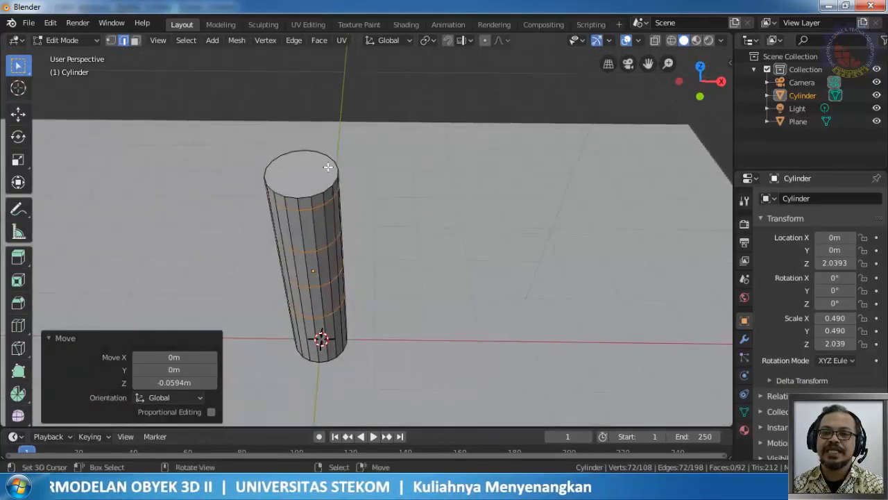
left_click(135, 41)
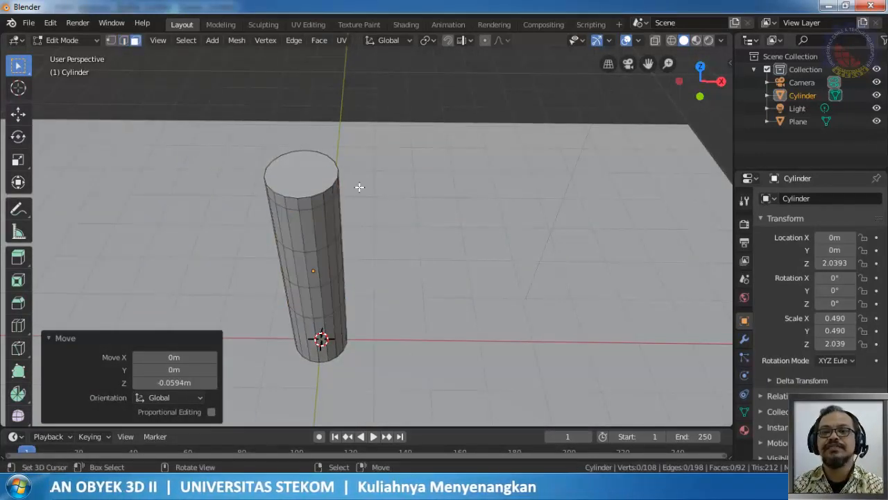
middle_click_drag(299, 208, 420, 167)
left_click(299, 200)
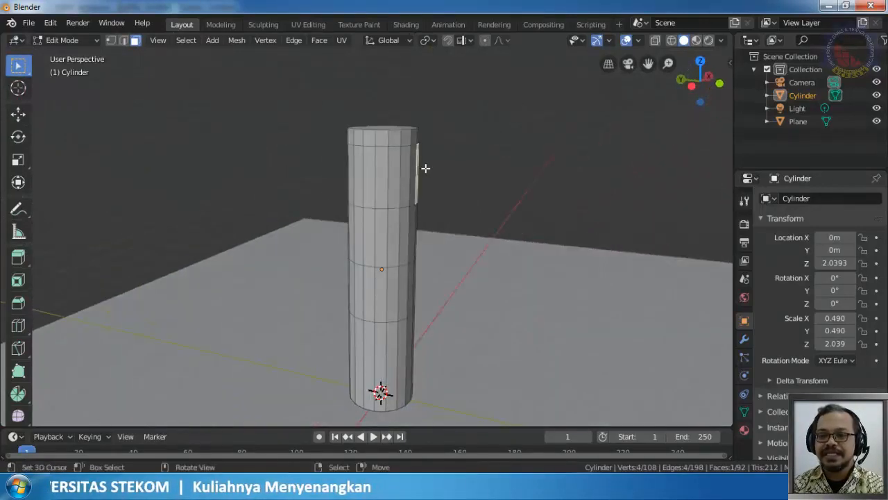
Try pulling the selected side face outward, about 0.28 m in X and -0.66 m in Y, and undo the move.
key("g")
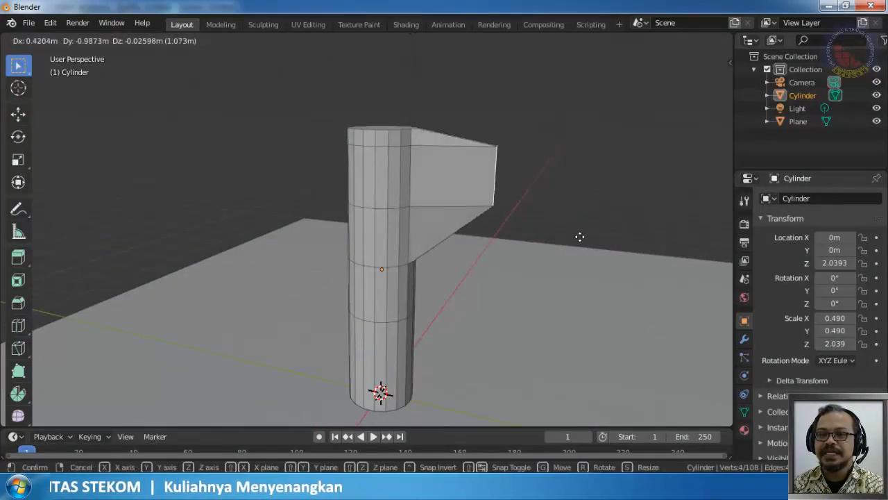
left_click(553, 236)
middle_click_drag(553, 236, 430, 218)
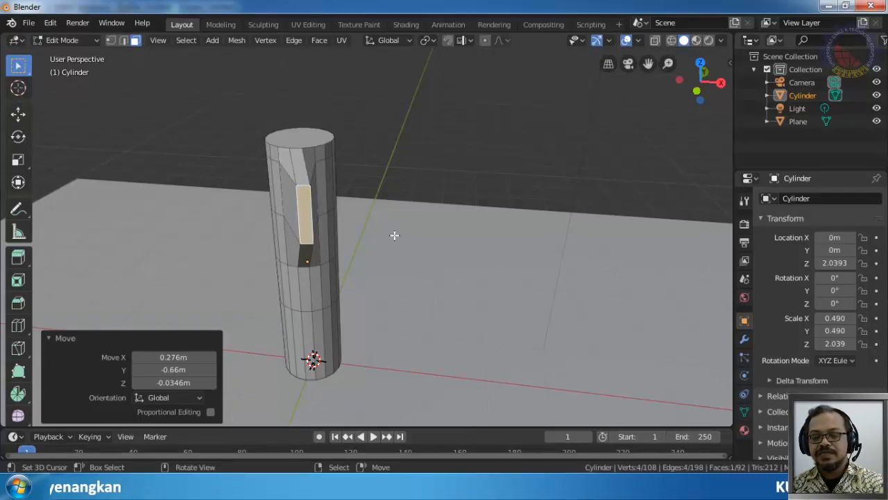
key("ctrl+z")
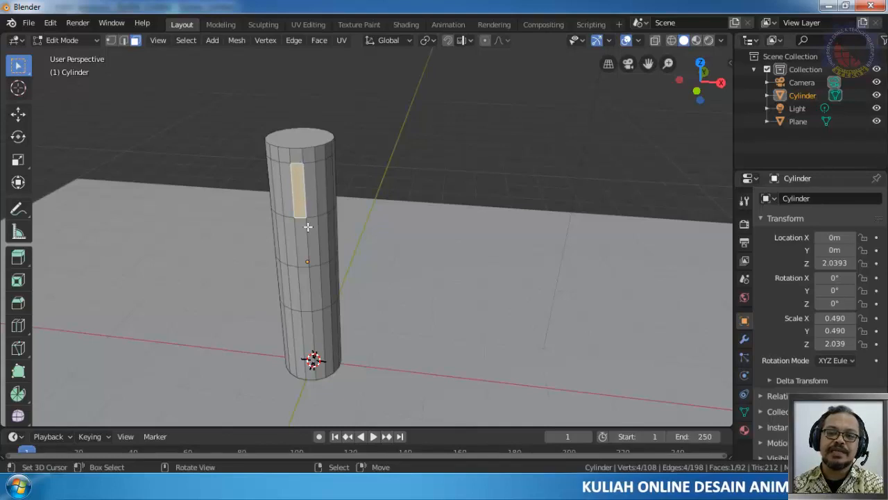
Extrude the selected side face outward from the cylinder about 0.62 m along its normal.
middle_click_drag(290, 189, 344, 184)
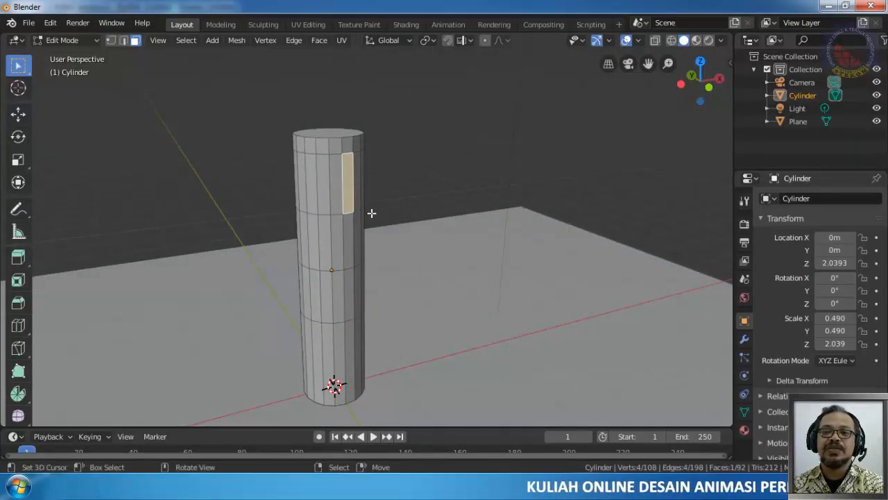
mouse_move(371, 212)
middle_mouse_down()
mouse_move(428, 214)
mouse_move(386, 210)
middle_mouse_up()
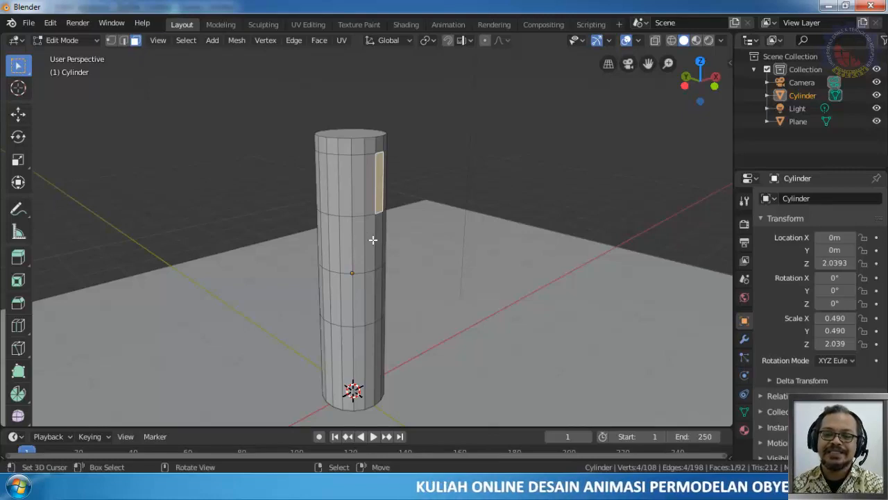
key("e")
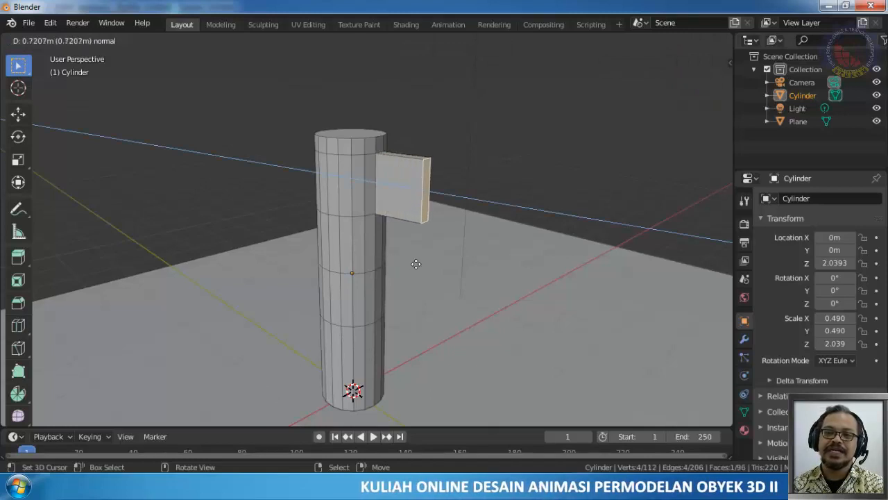
left_click(409, 259)
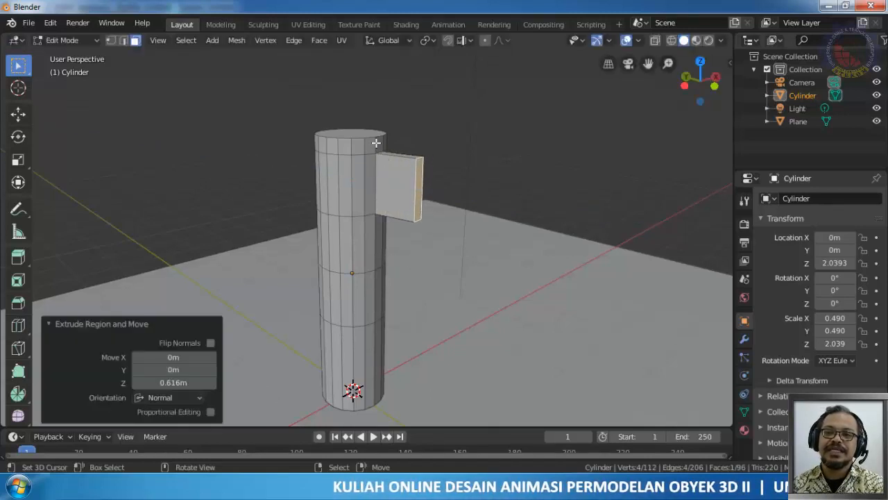
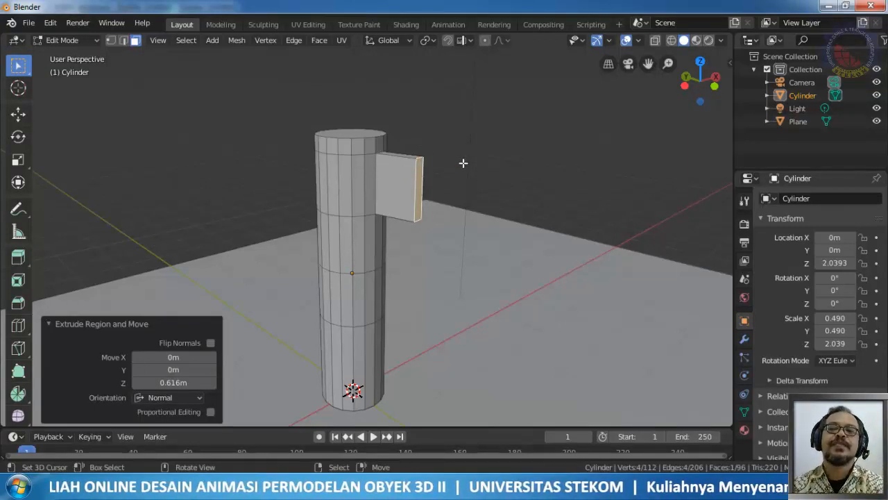
Add one vertical loop cut around the extruded block, centred along its length without sliding.
middle_click_drag(418, 188, 440, 150)
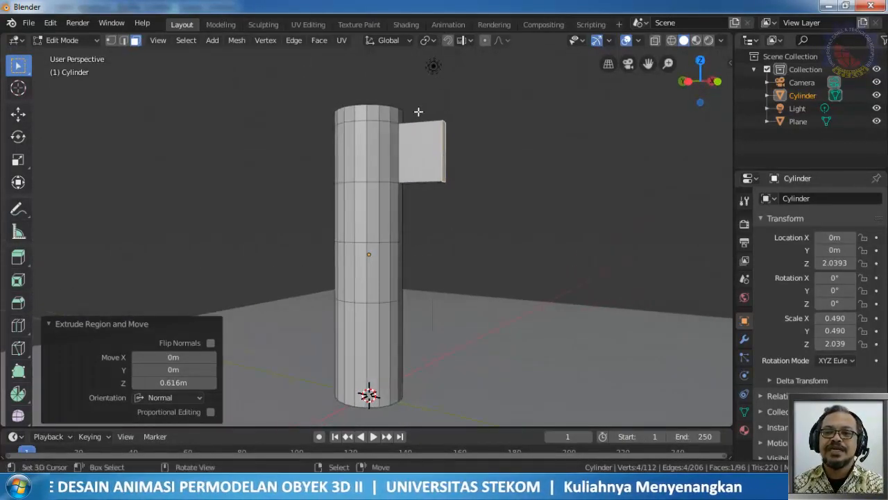
scroll(414, 104, "up", 2)
middle_click_drag(414, 105, 410, 154)
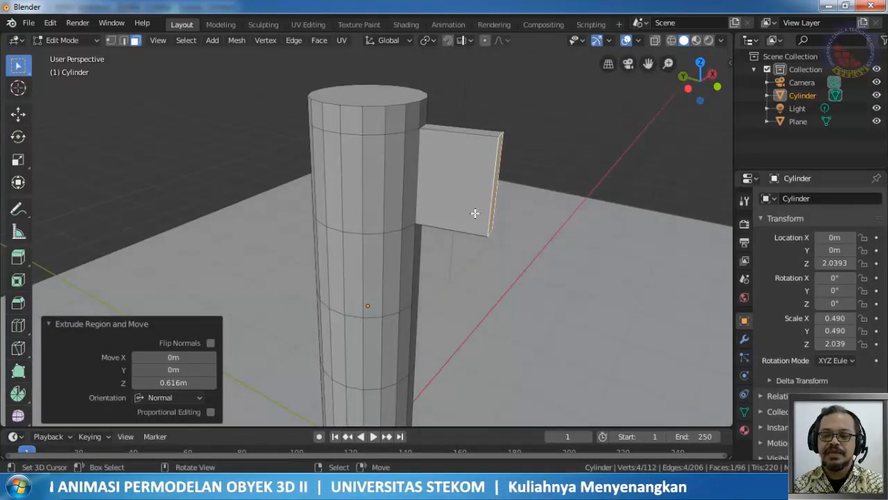
key("ctrl+r")
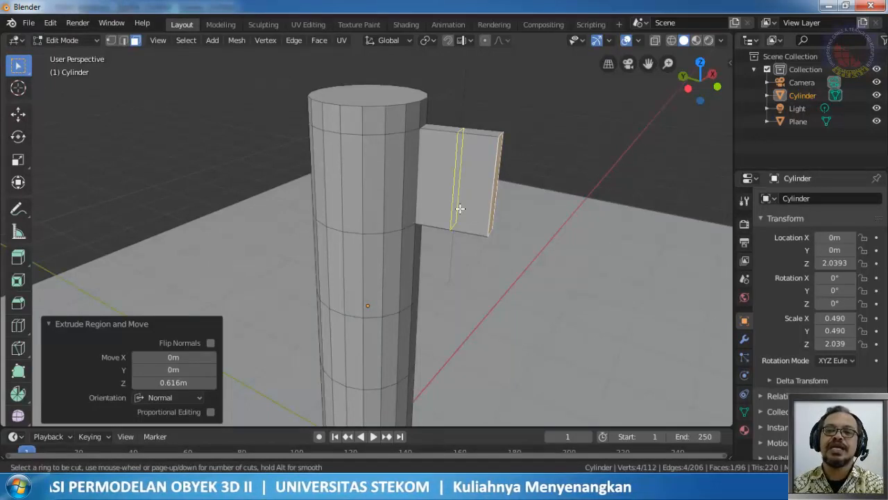
left_click(460, 208)
right_click(460, 205)
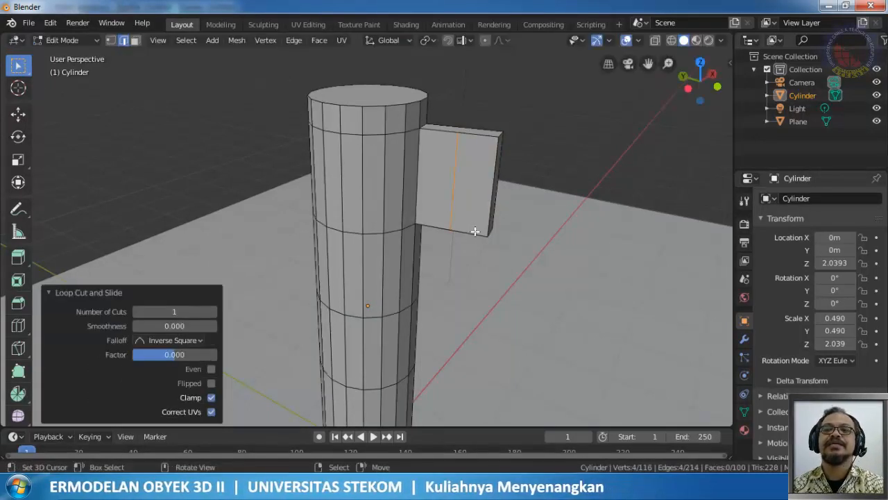
Extrude the underside face of the side block's outer half downward about 1.64 m, parallel to the cylinder.
middle_click_drag(475, 231, 448, 164)
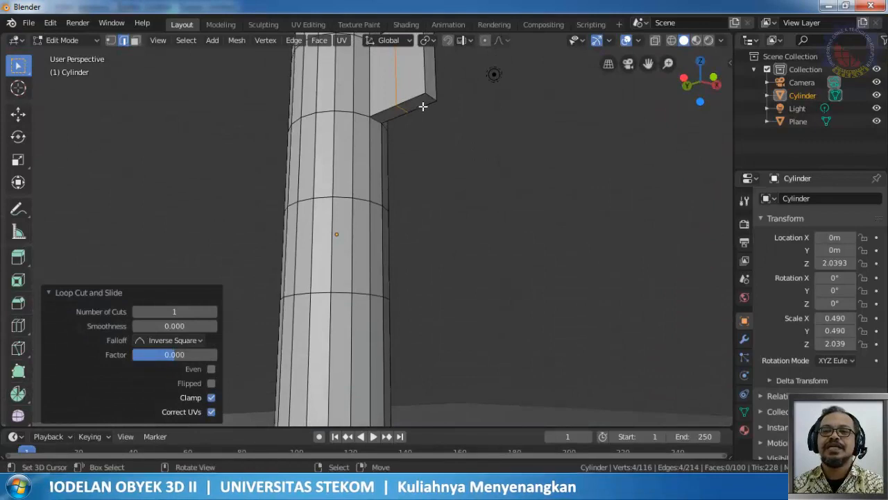
left_click(134, 40)
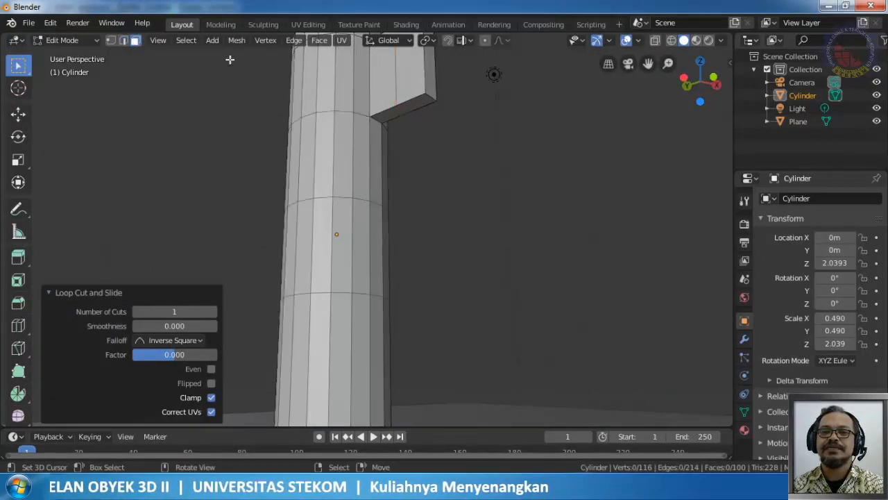
left_click(418, 105)
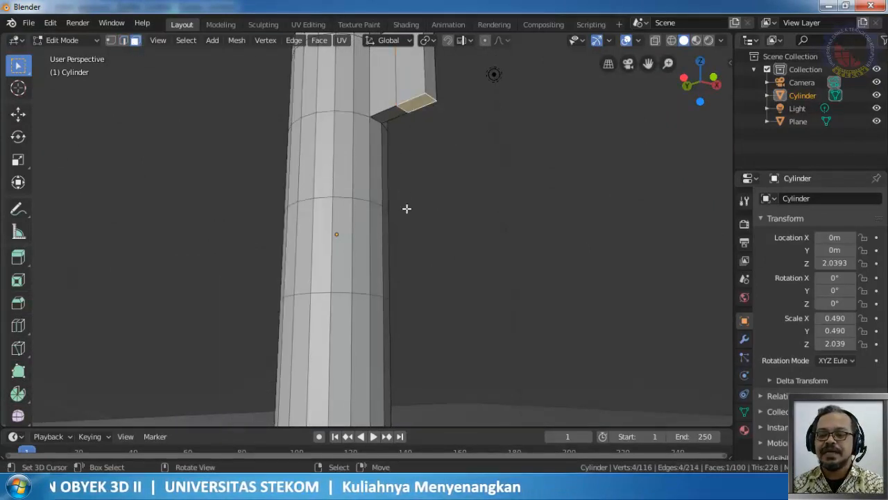
key("KP_1")
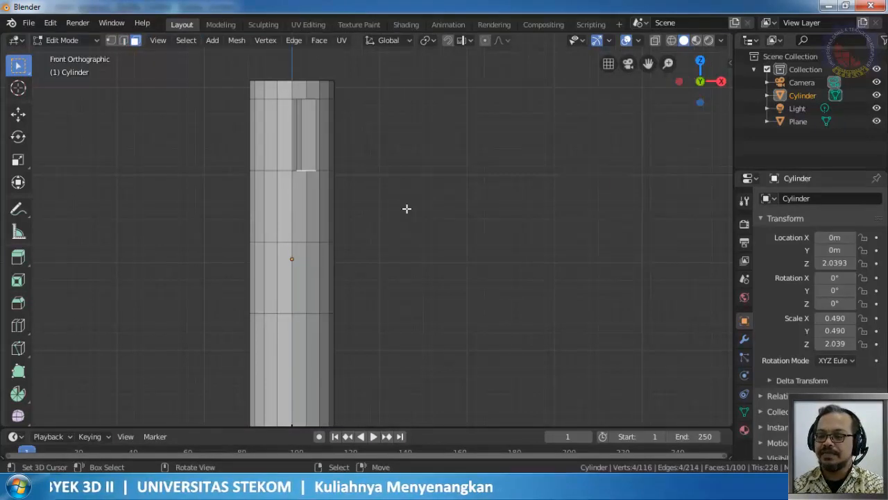
key("KP_3")
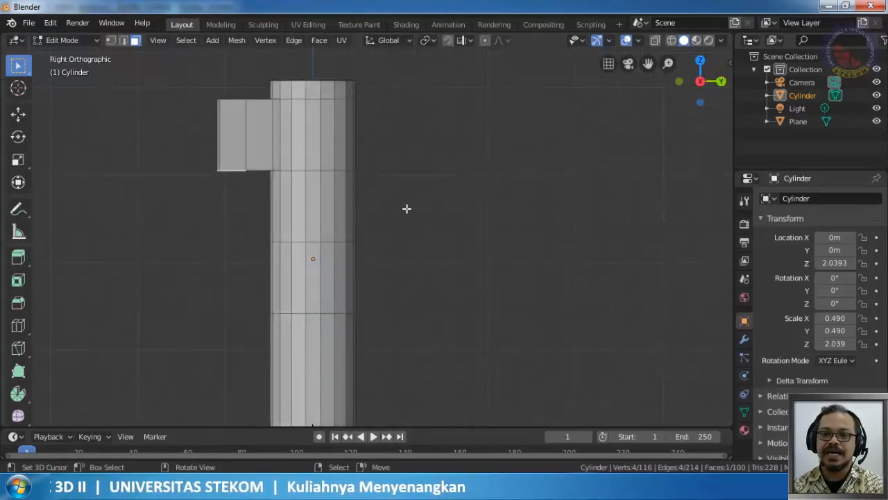
scroll(406, 209, "down", 2)
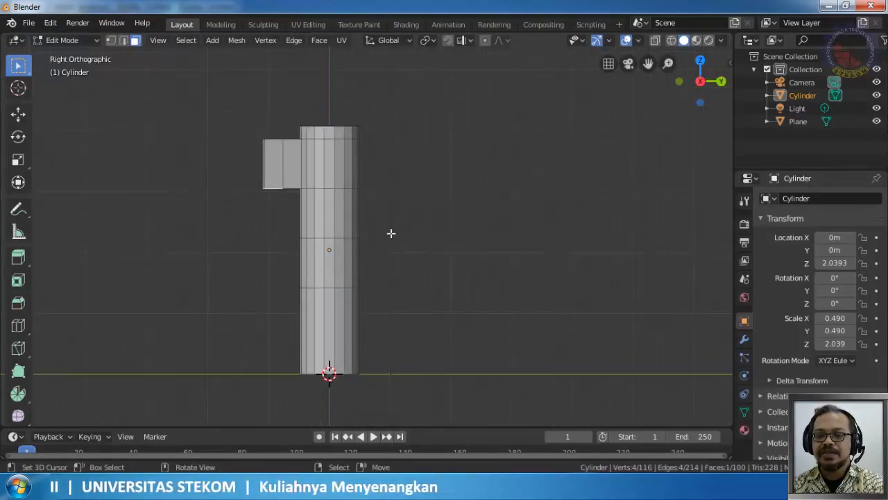
key("e")
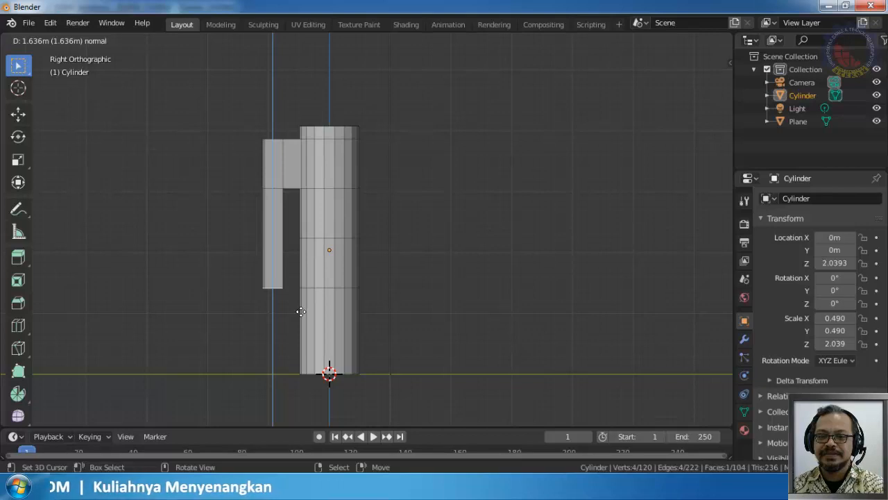
left_click(300, 311)
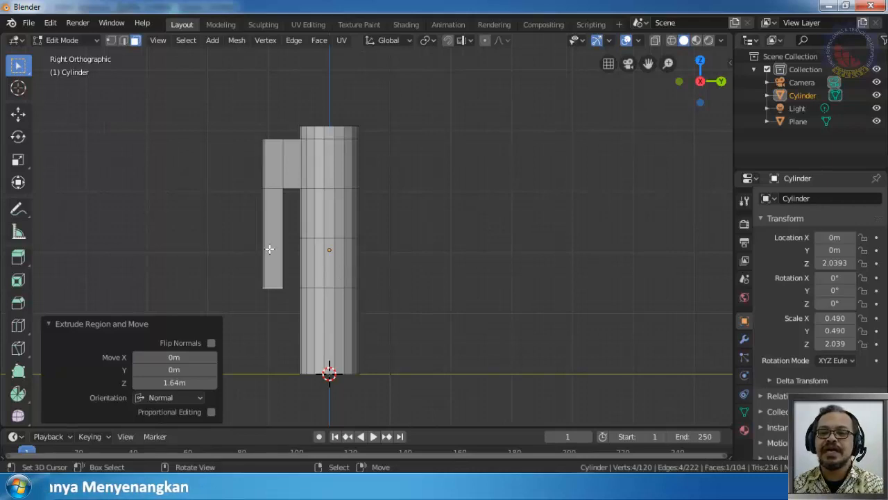
Add one horizontal loop cut across the downward arm of the side block, centred along its length without sliding.
scroll(269, 248, "up", 2)
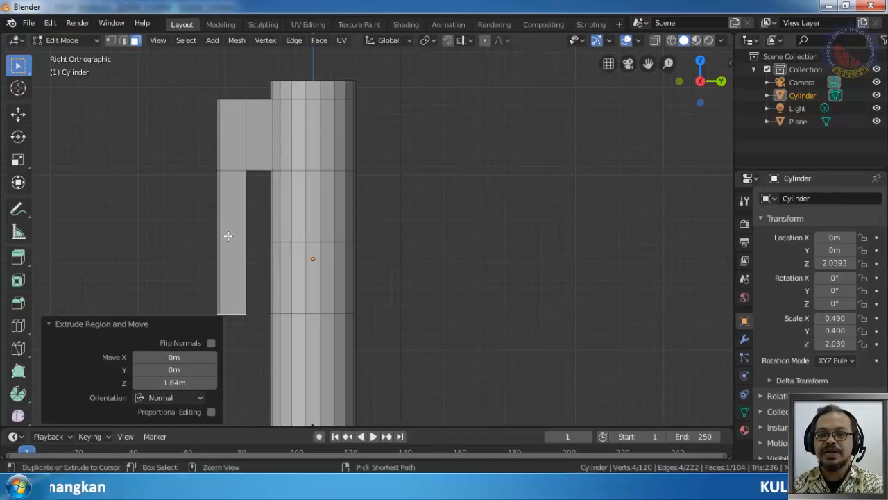
key("ctrl+r")
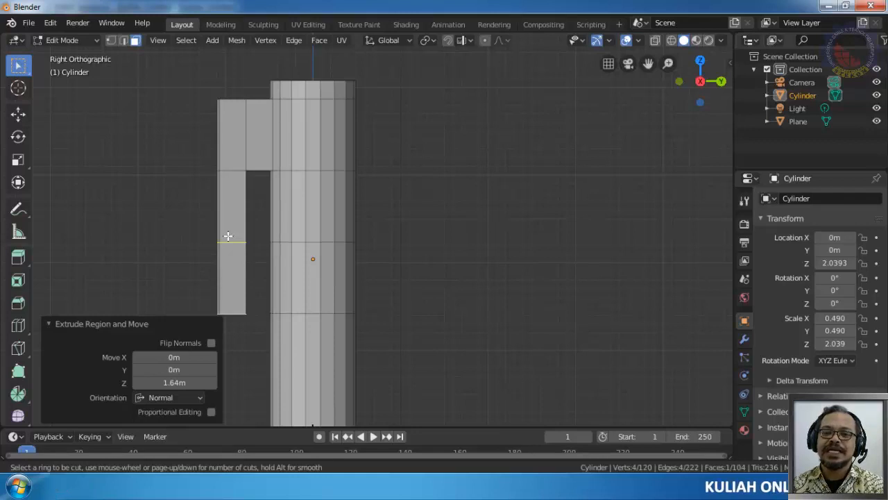
left_click(228, 236)
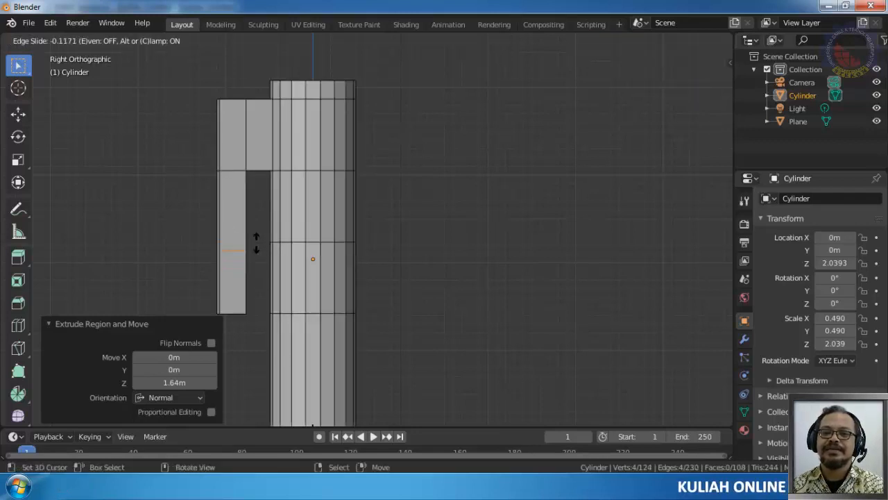
right_click(256, 243)
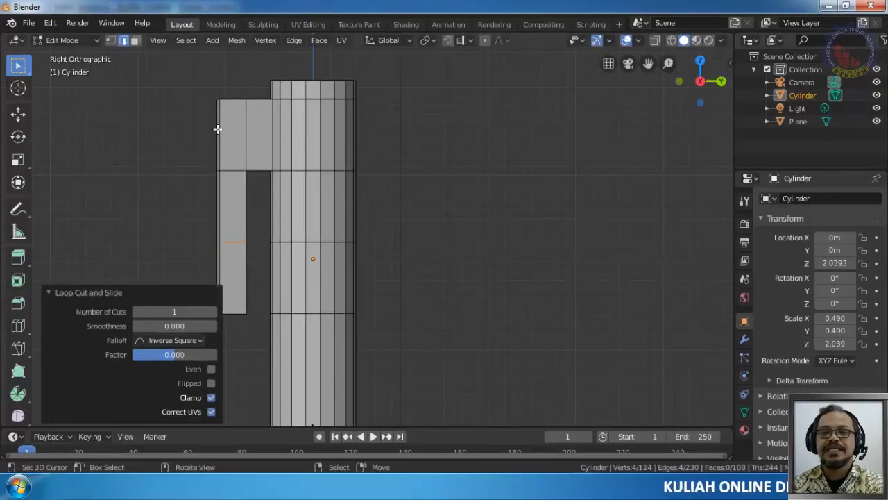
Extrude the inner face of the arm's lower half about 0.314 m toward the cylinder to close the handle shape.
left_click(135, 40)
middle_click_drag(252, 200, 218, 200)
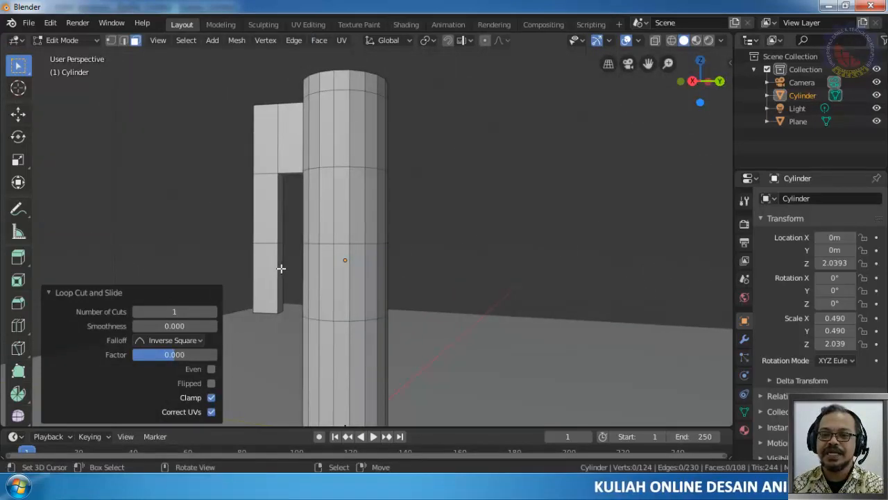
left_click(282, 268)
middle_click_drag(292, 309, 297, 309)
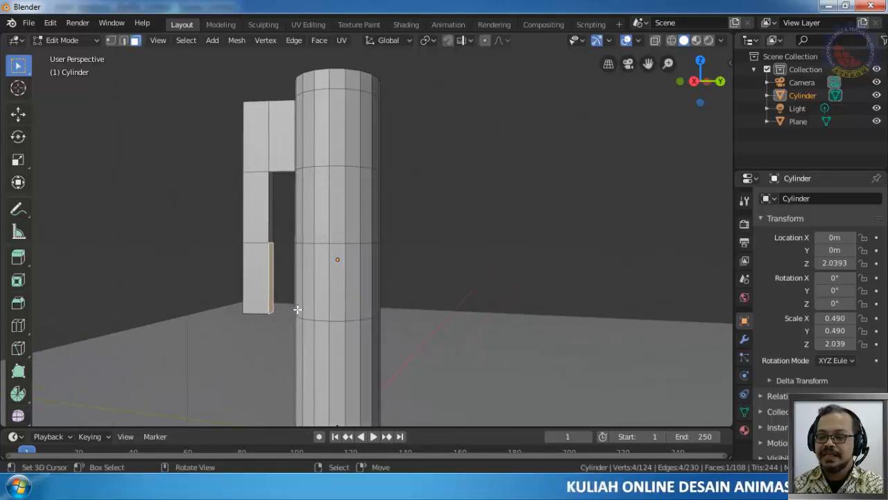
key("KP_3")
key("e")
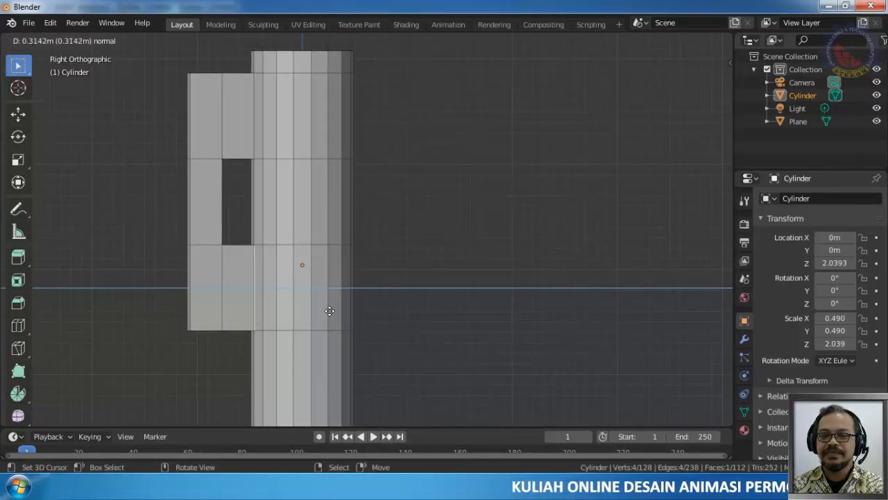
left_click(417, 290)
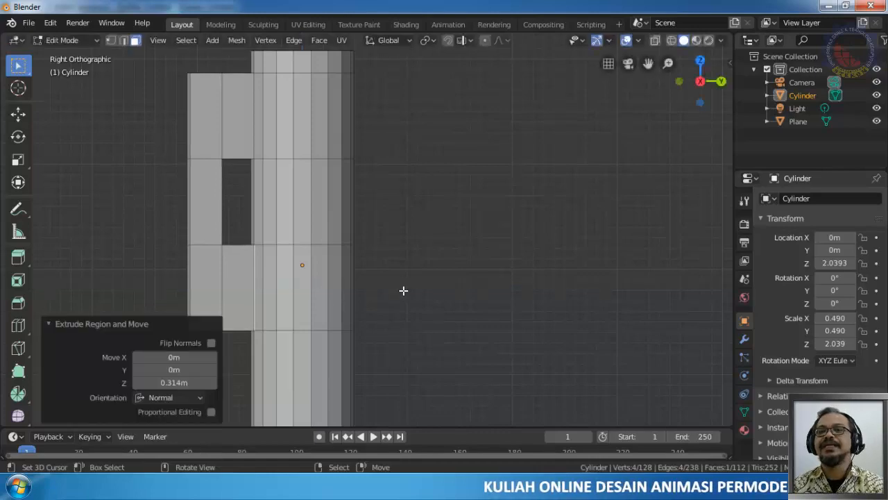
Extrude the cylinder's top cap face upward about 0.32 m.
scroll(388, 292, "down", 5)
middle_click_drag(368, 293, 539, 327)
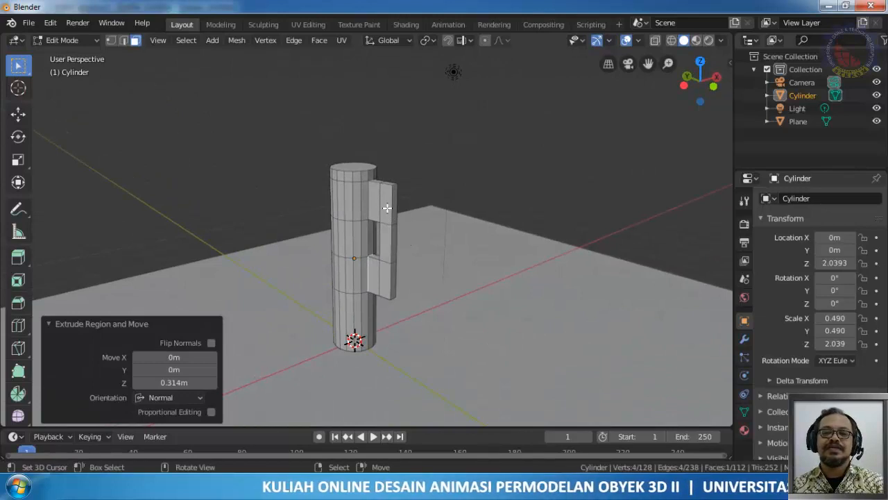
middle_click_drag(378, 206, 449, 206)
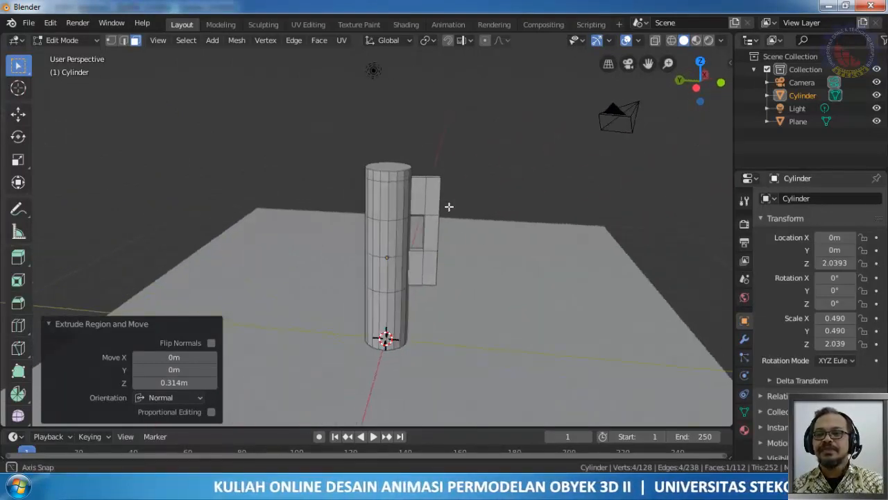
left_click(389, 165)
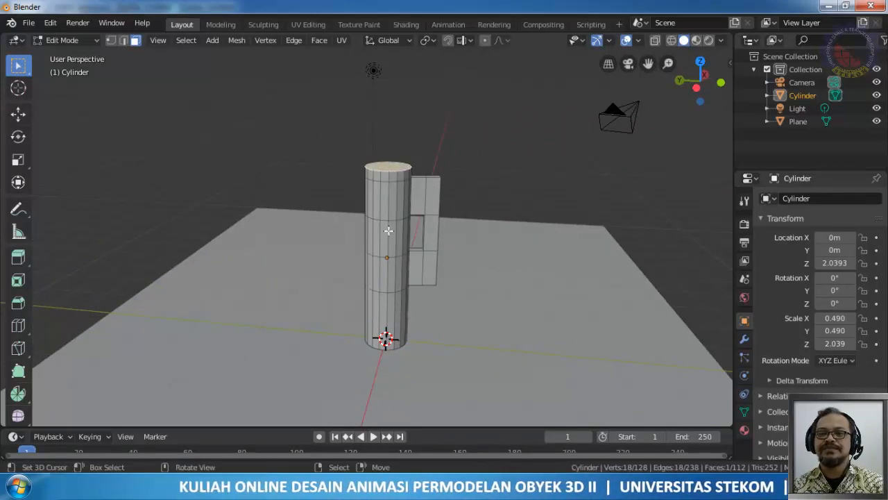
key("KP_1")
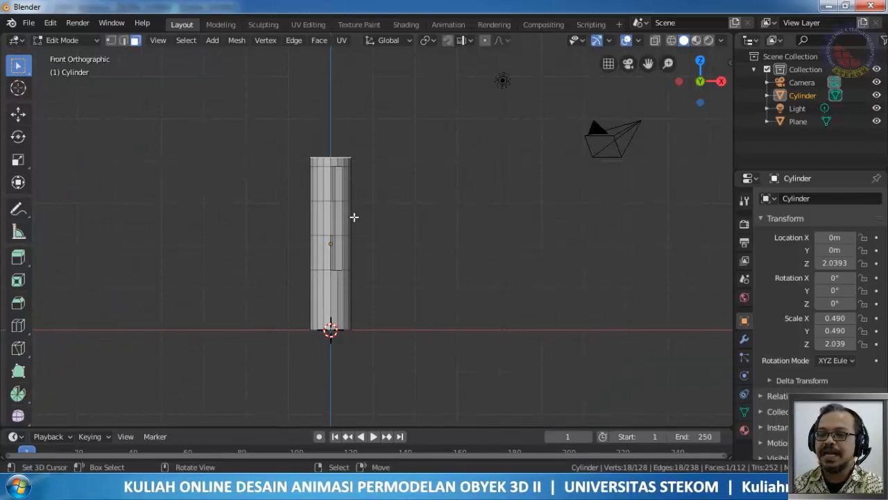
key("KP_3")
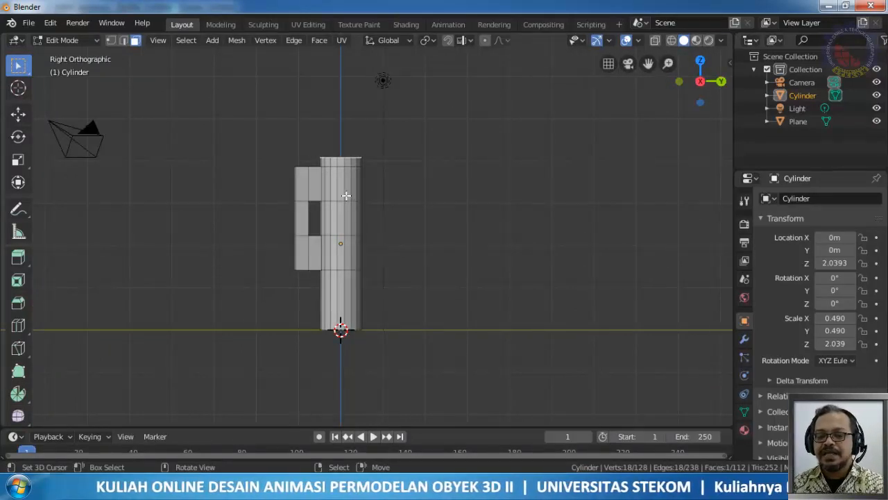
key("e")
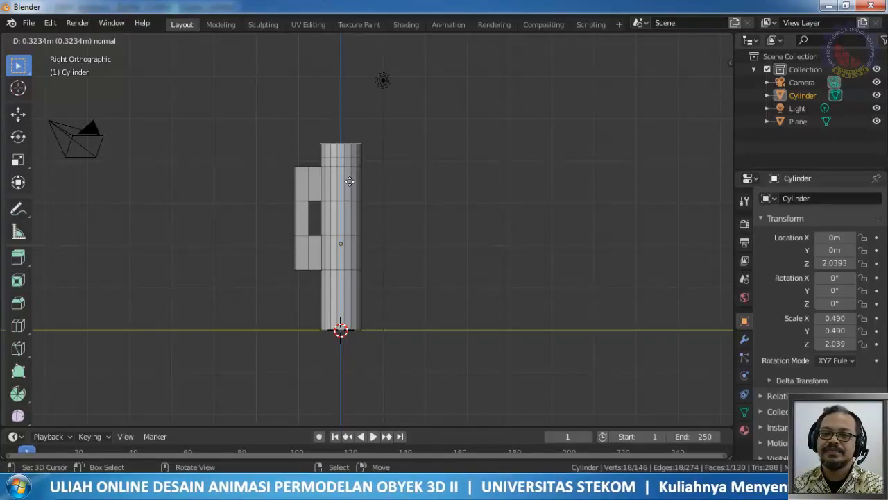
left_click(350, 181)
Tilt the raised top face about 21.2° in the right view and shift it about 0.097 m in Y and -0.015 m in Z.
scroll(332, 123, "up", 1)
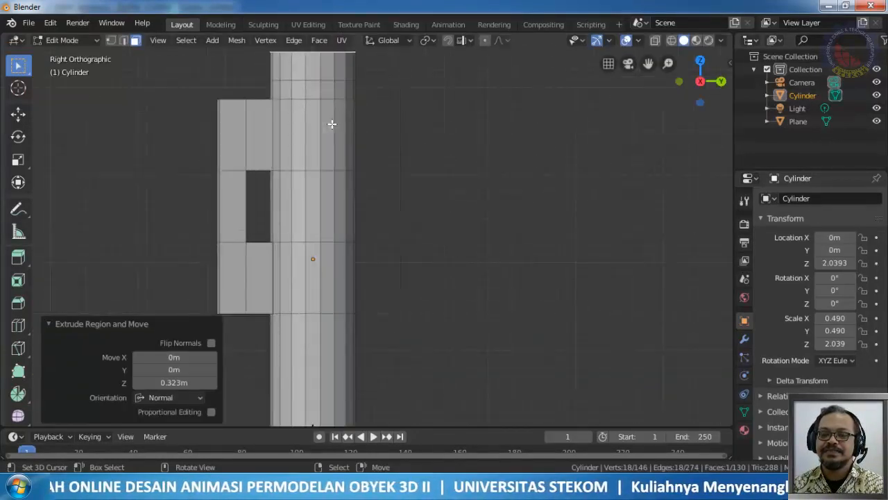
middle_click_drag(331, 123, 335, 214, "shift")
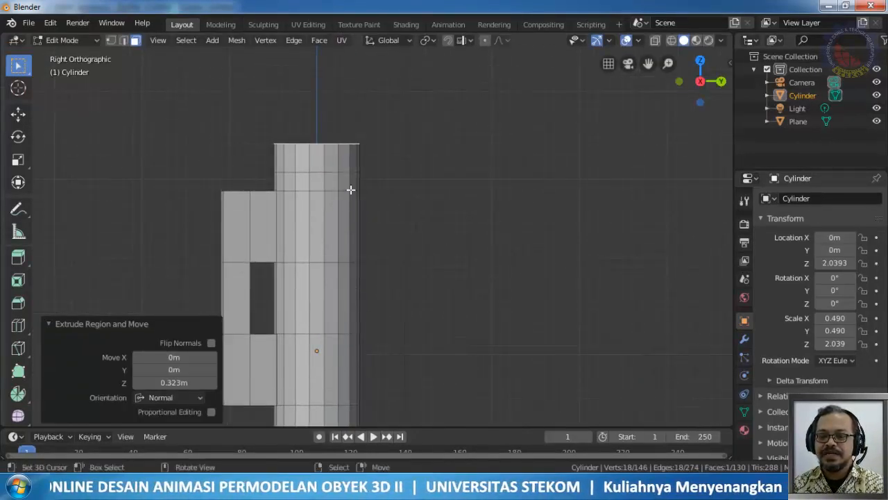
key("r")
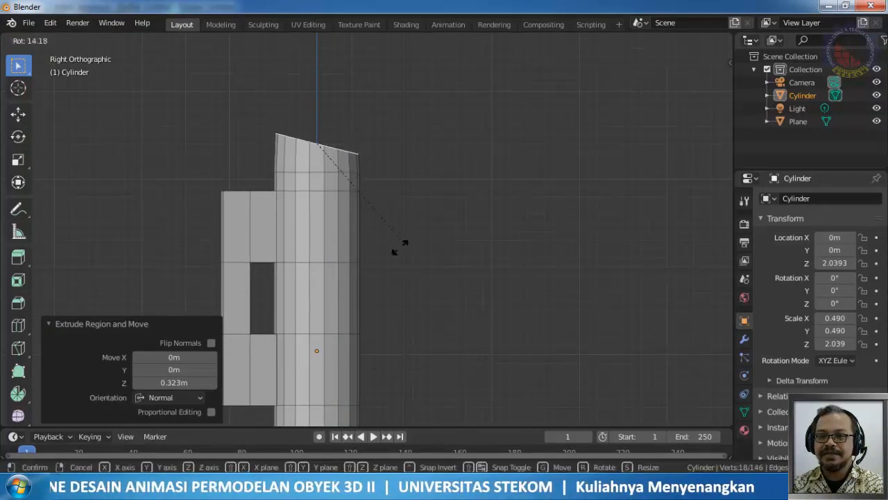
left_click(394, 253)
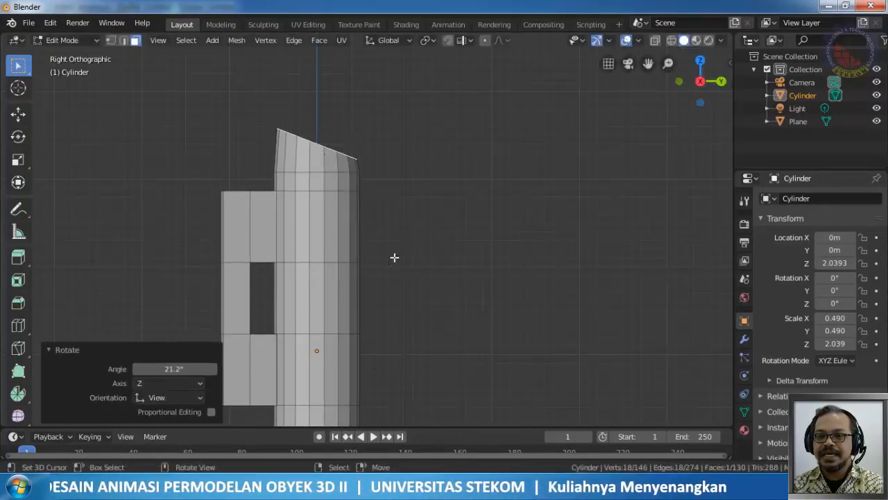
key("g")
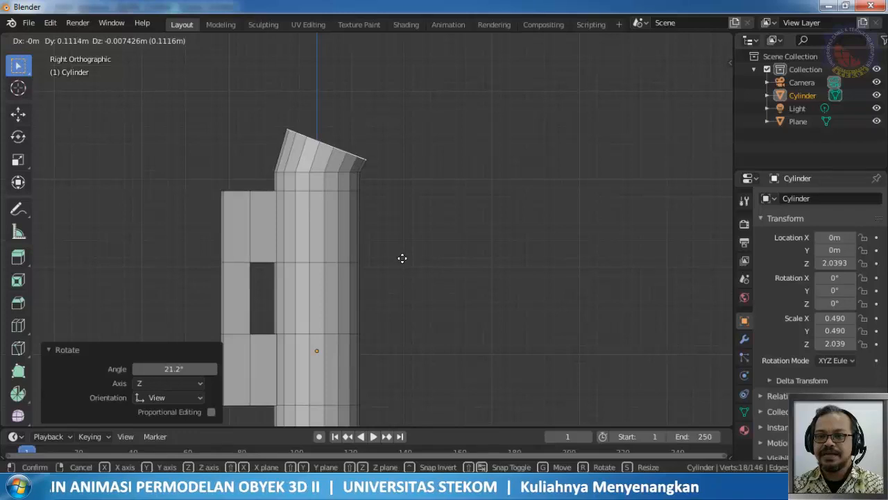
left_click(402, 258)
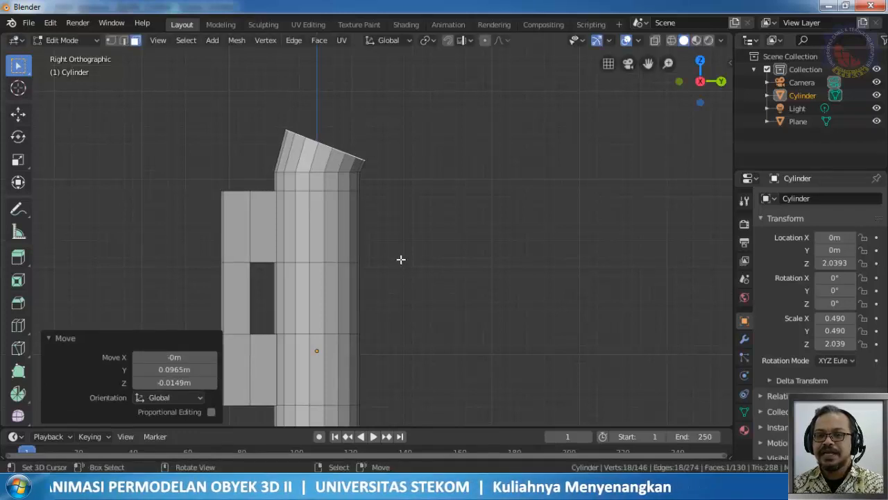
Extrude the tilted top face about 0.35 m along its normal and rotate the new end face about 22.9°.
key("e")
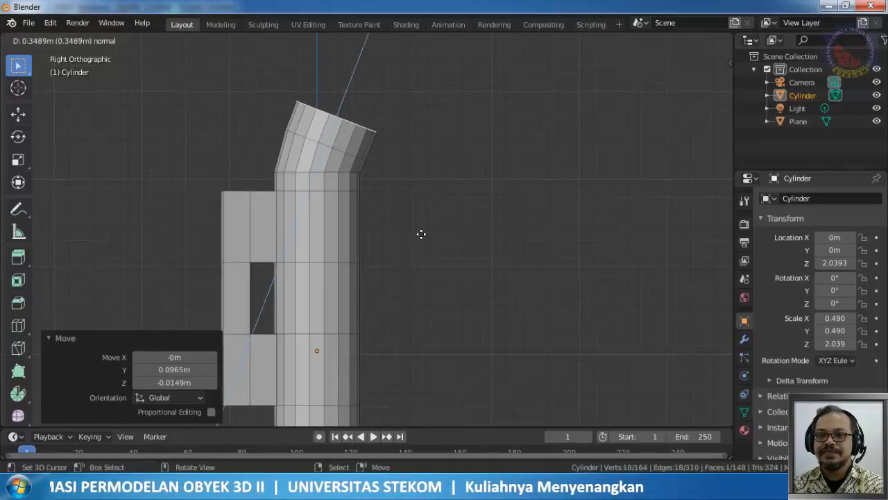
left_click(421, 234)
key("r")
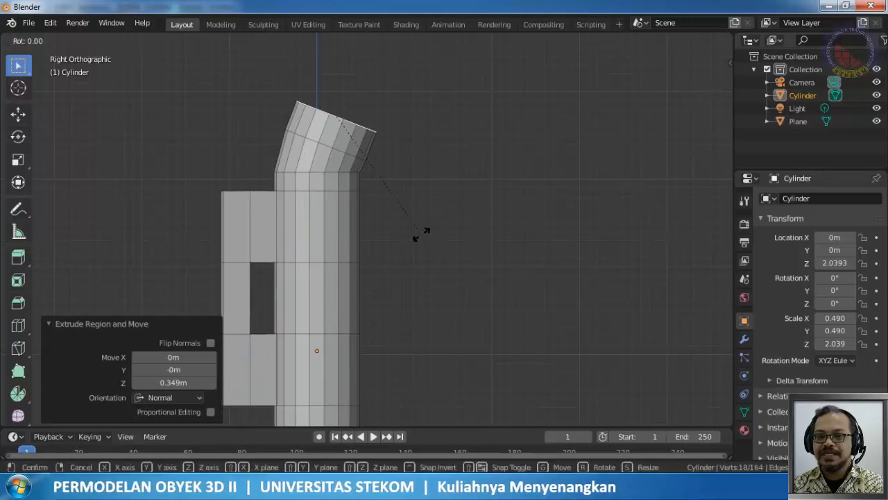
left_click(388, 338)
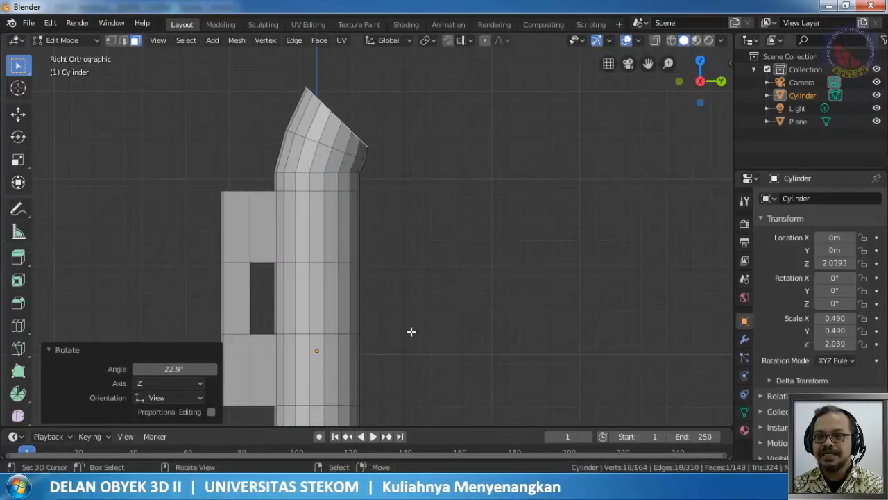
Shift the end face about 0.149 m in Y and -0.052 m in Z, and extrude it about 0.333 m along its normal.
key("g")
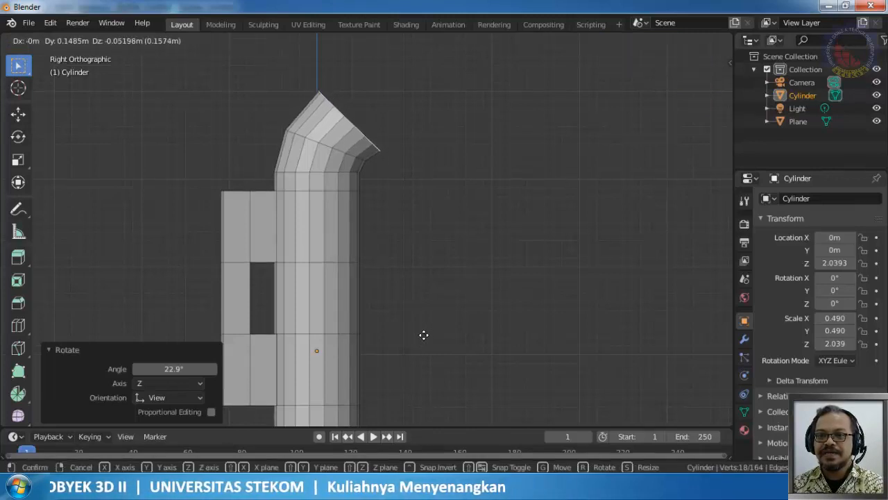
left_click(423, 335)
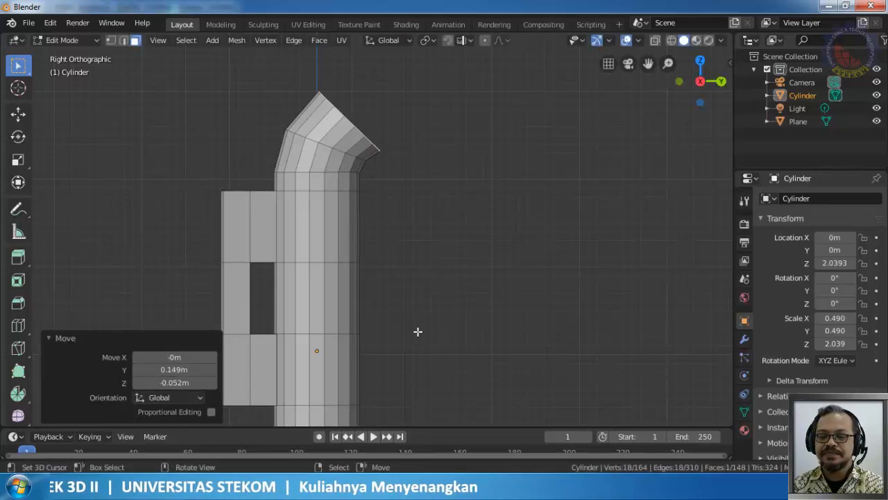
key("e")
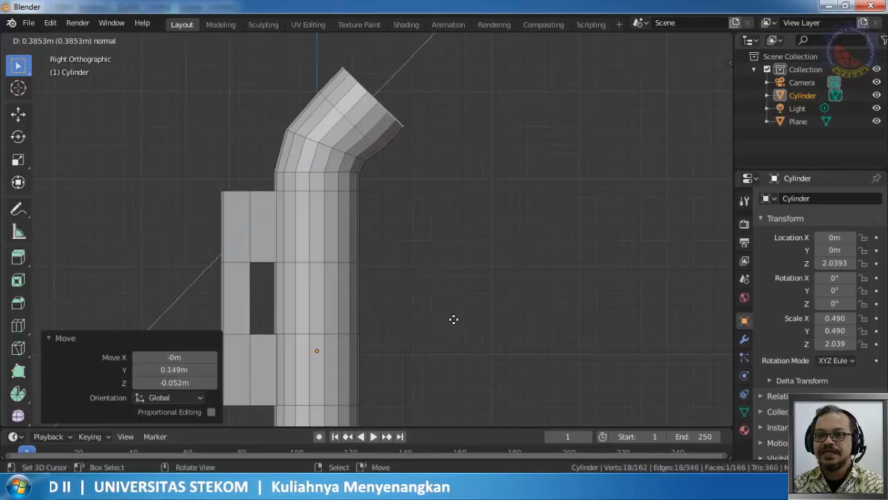
left_click(451, 323)
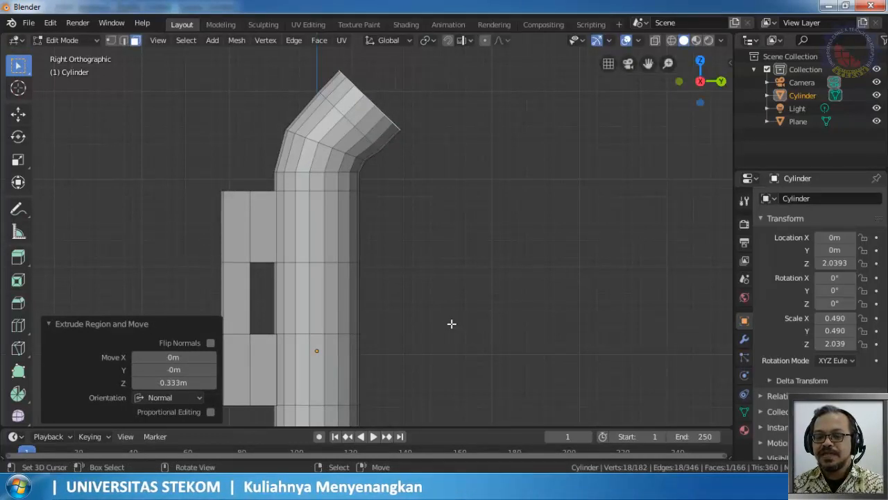
Tilt the end face about 18.7° and a further 8.62°, shifting it about 0.111 m in Y and -0.111 m in Z.
key("r")
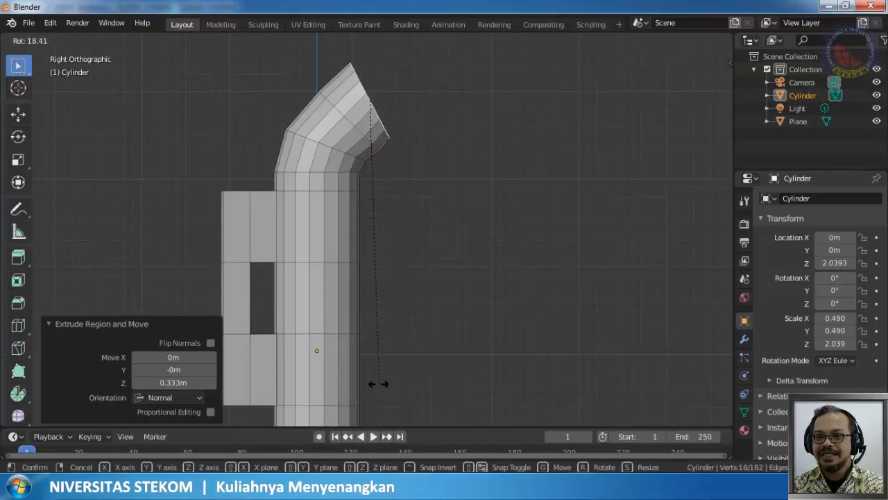
left_click(376, 384)
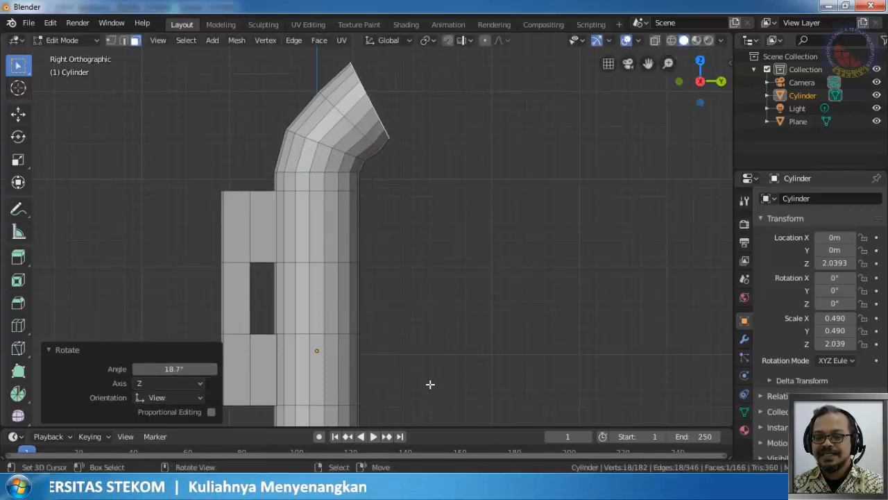
key("g")
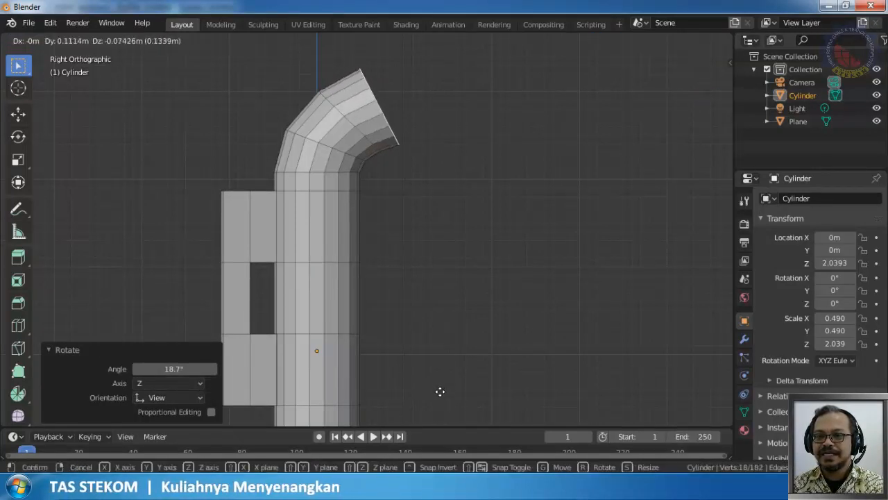
left_click(440, 393)
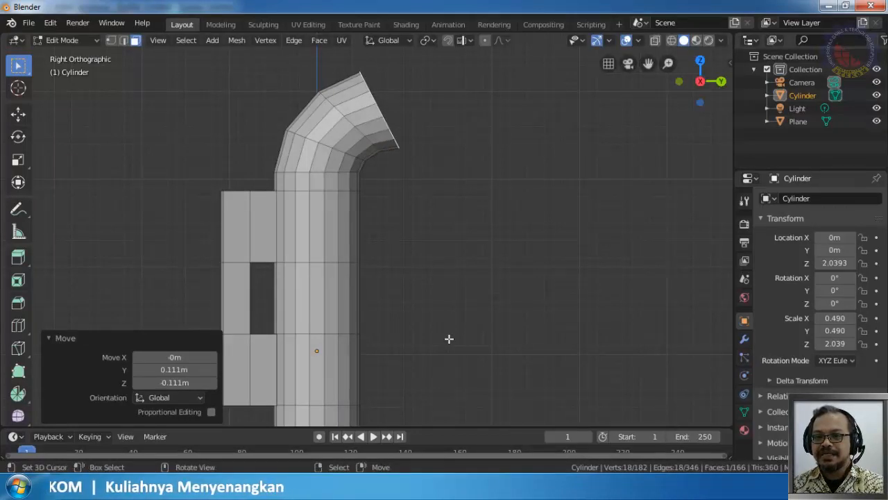
key("r")
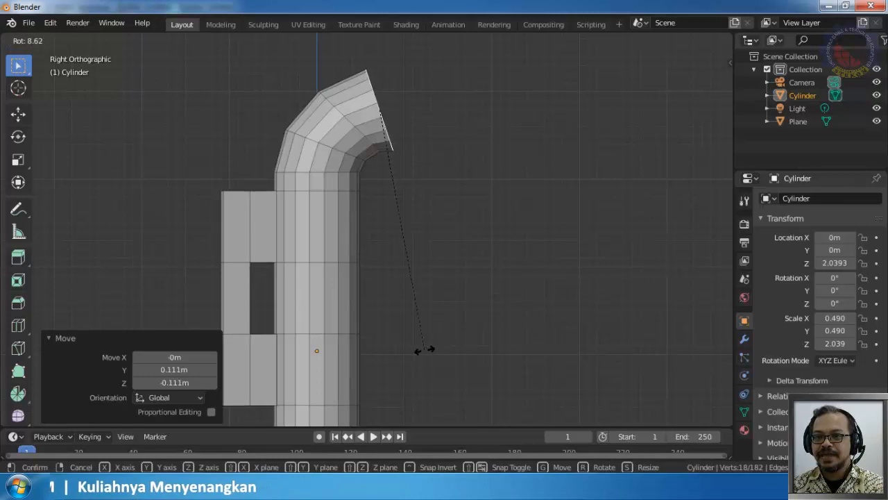
left_click(424, 350)
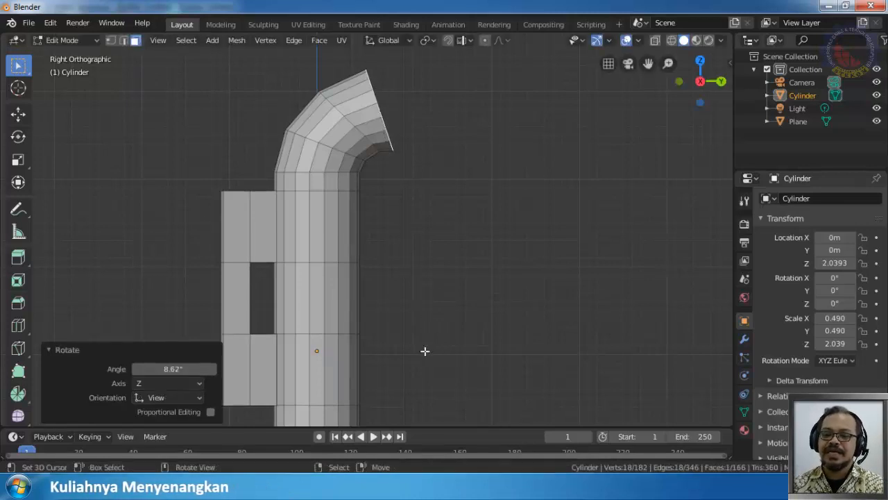
Extrude the end face about 0.373 m along its normal and rotate the new end face about 21.1°.
key("e")
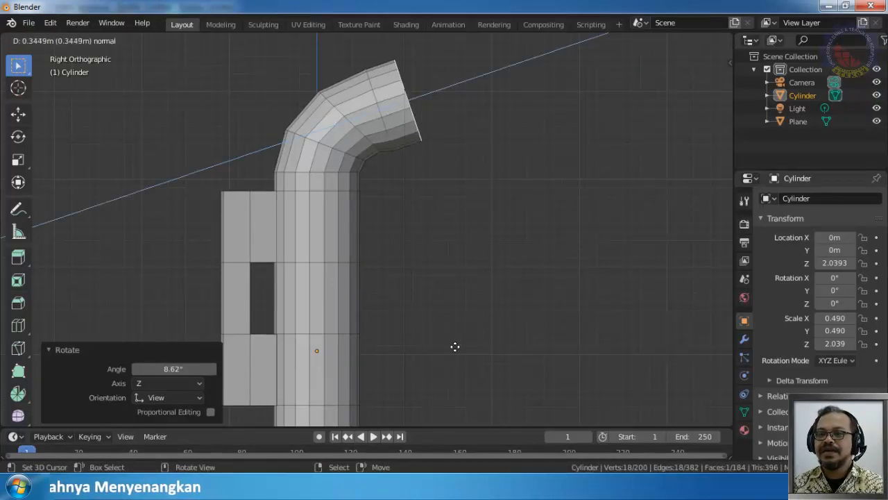
left_click(458, 347)
key("r")
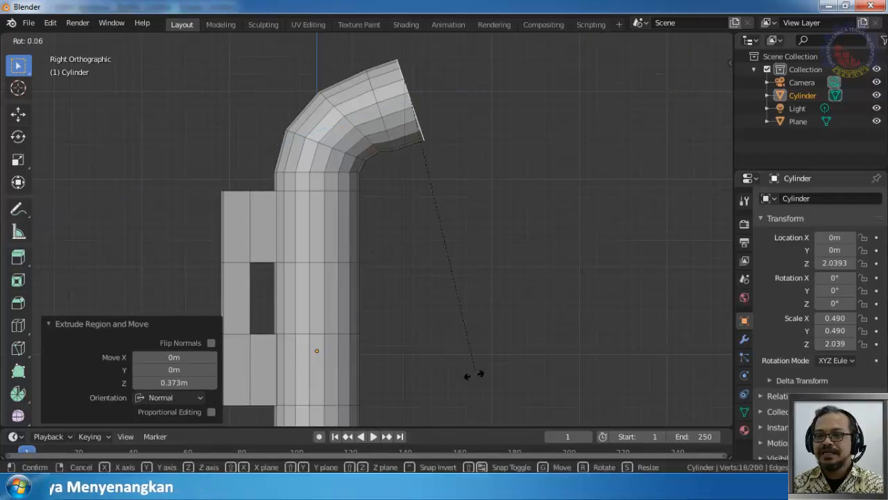
left_click(370, 405)
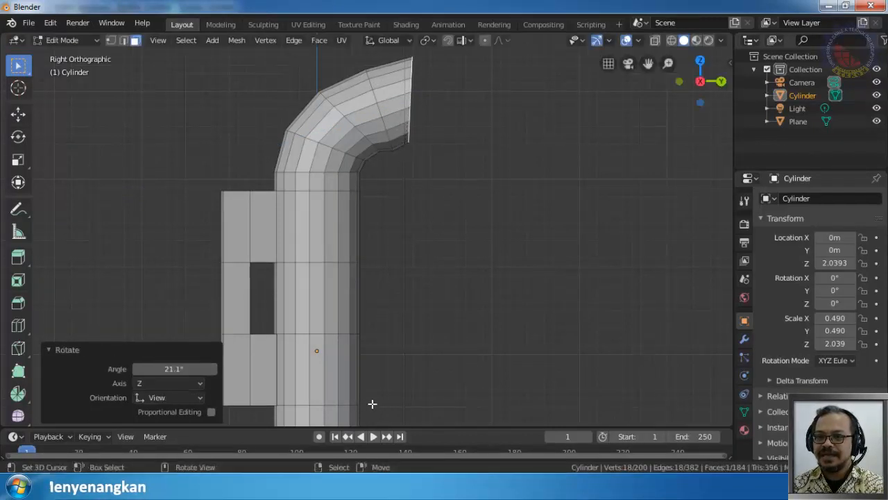
Shift the end face about 0.03 m in Y and -0.119 m in Z, and rotate it about -2.36° to make it vertical.
key("g")
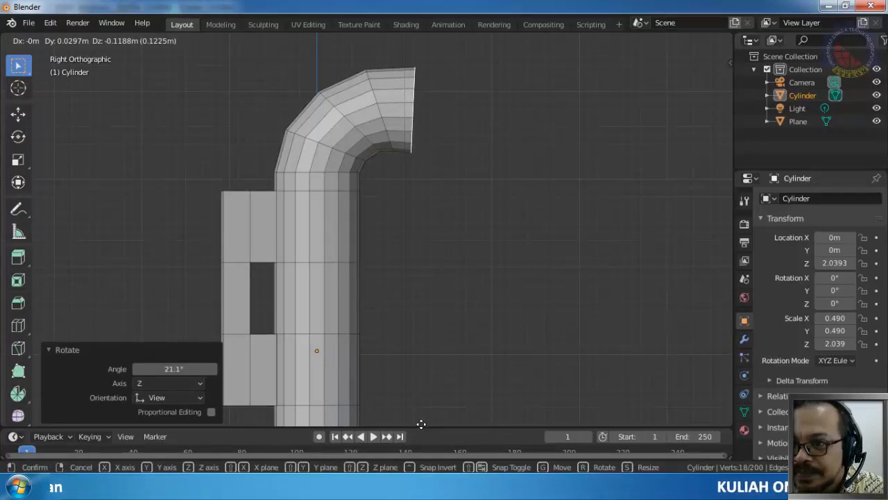
left_click(421, 424)
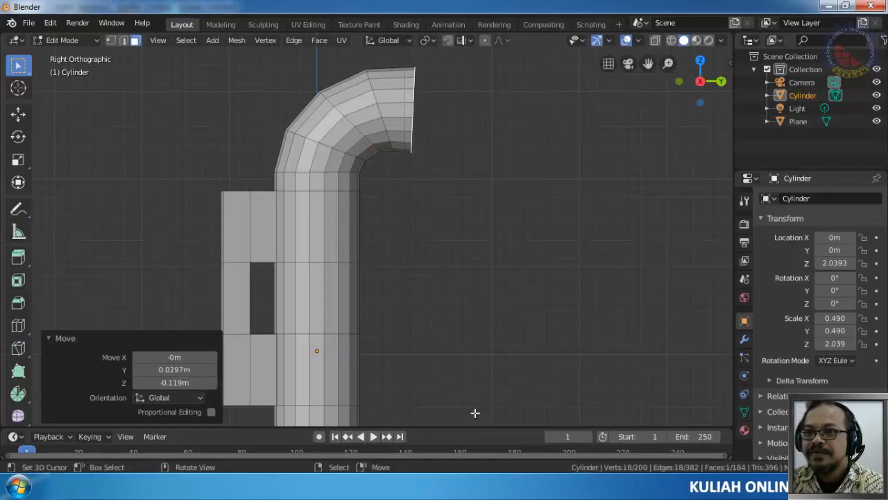
key("r")
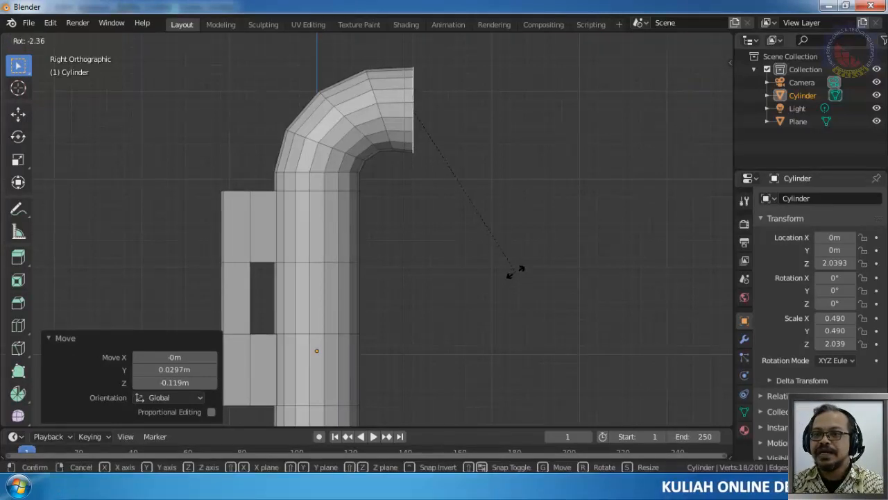
left_click(516, 272)
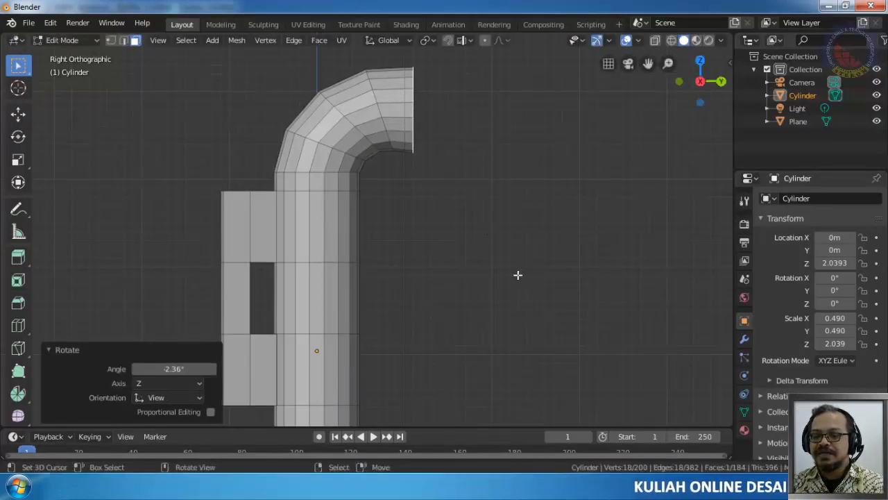
Extrude the vertical end face about 1.89 m along its normal and pull it back about 1.18 m along the Y axis.
key("e")
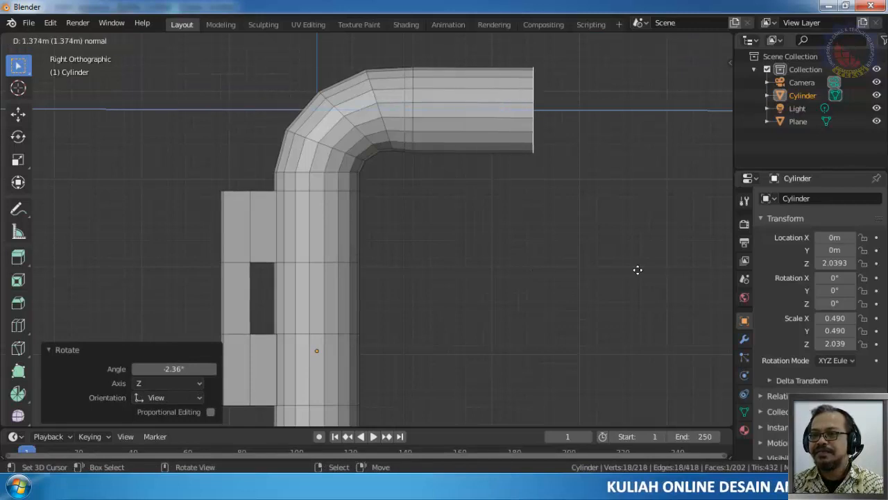
left_click(678, 271)
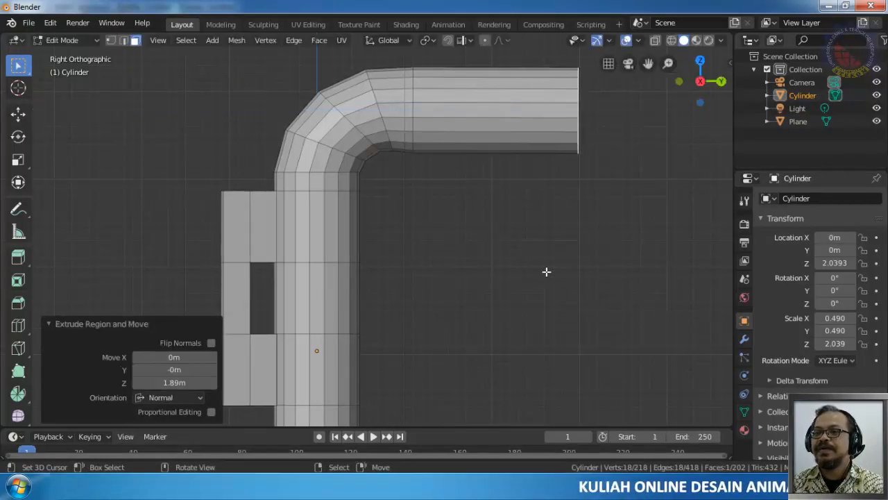
scroll(544, 272, "down", 5)
middle_click_drag(479, 278, 322, 293)
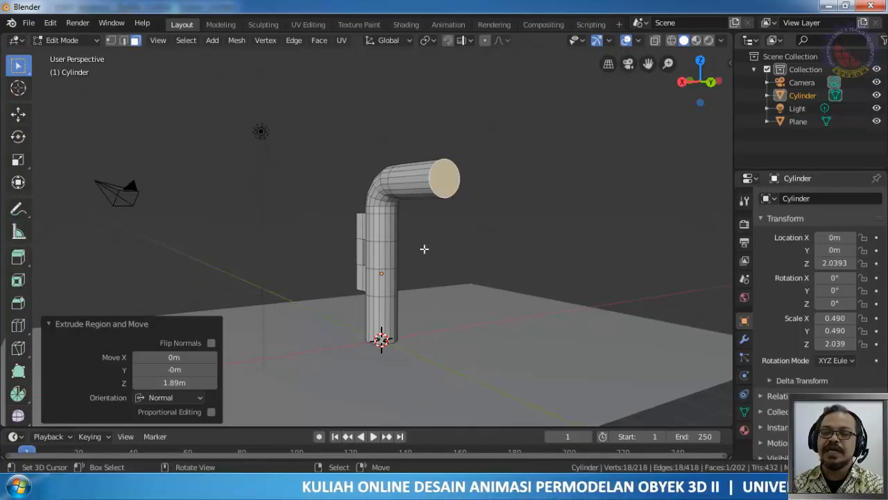
middle_click_drag(466, 256, 547, 278)
key("g")
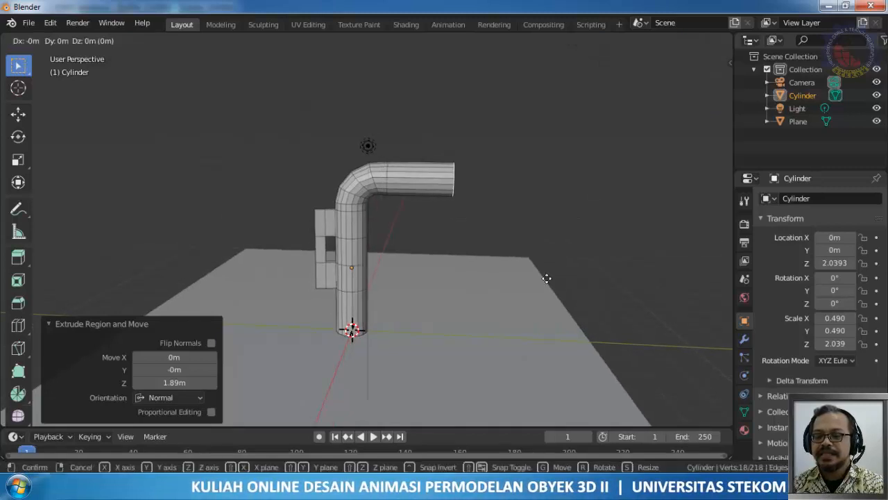
key("y")
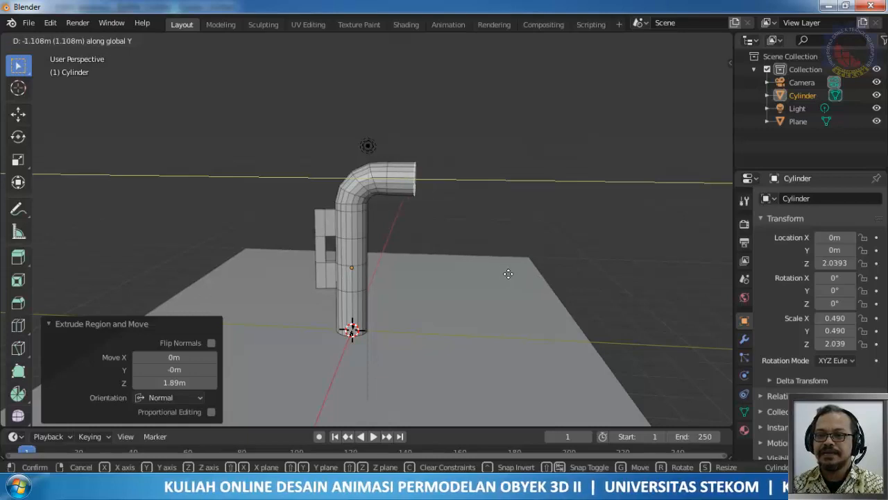
left_click(506, 275)
In the right view, extrude the pipe's end face about 0.396 m and scale the new face down to about 0.43.
key("KP_1")
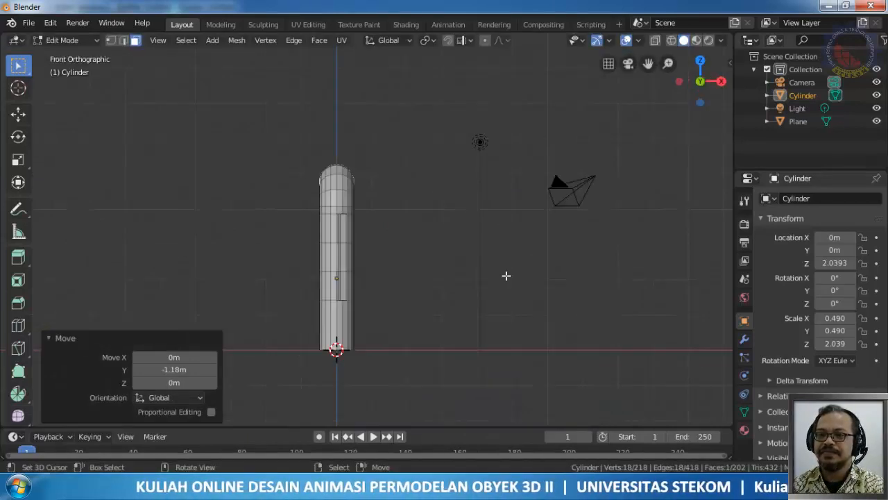
key("KP_3")
scroll(421, 190, "up", 4)
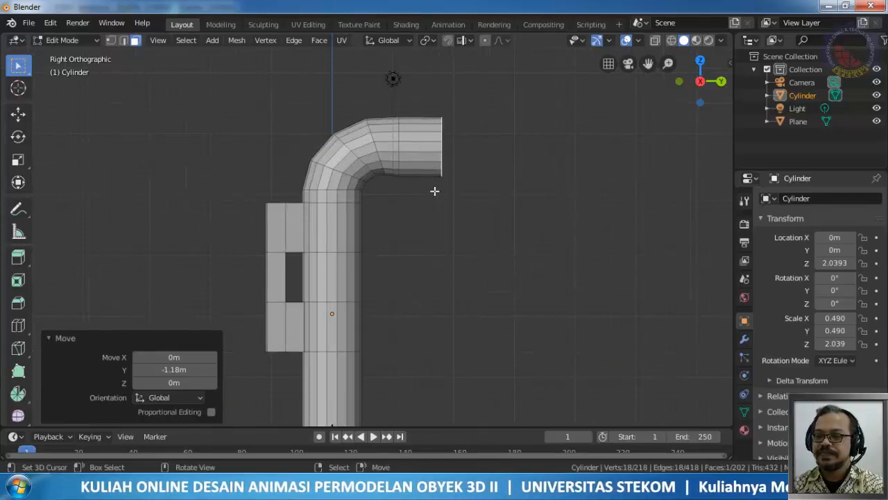
key("e")
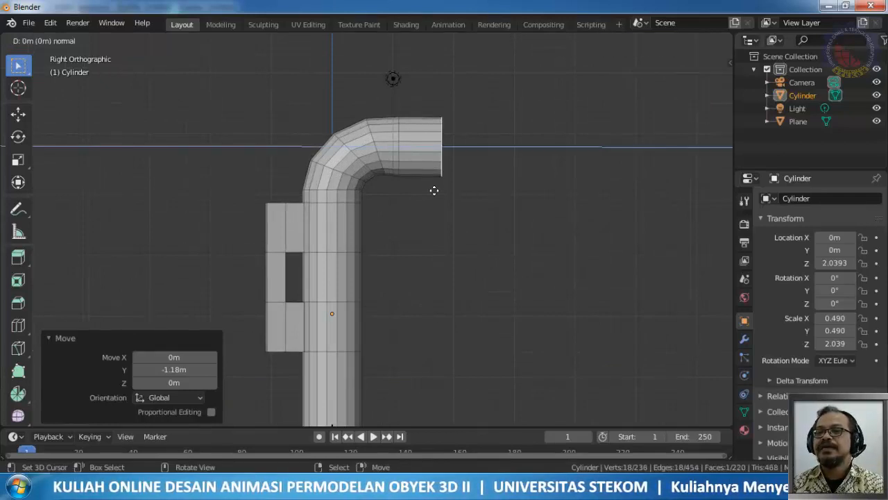
left_click(457, 192)
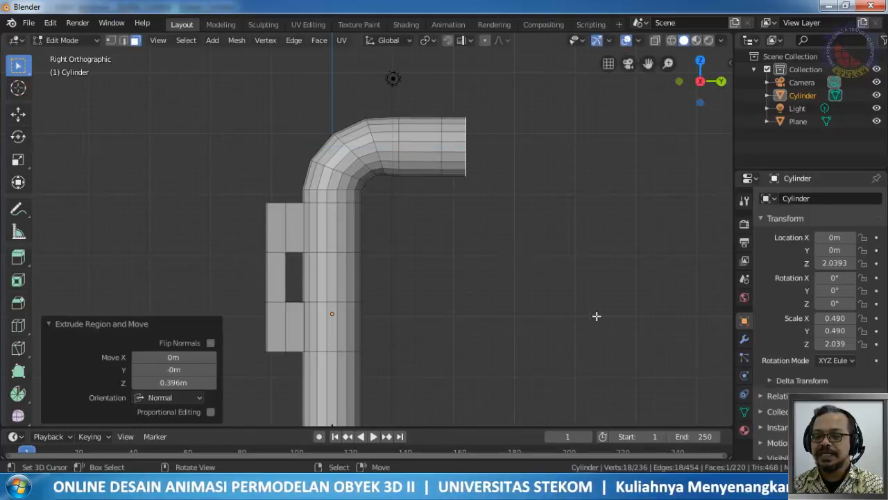
key("s")
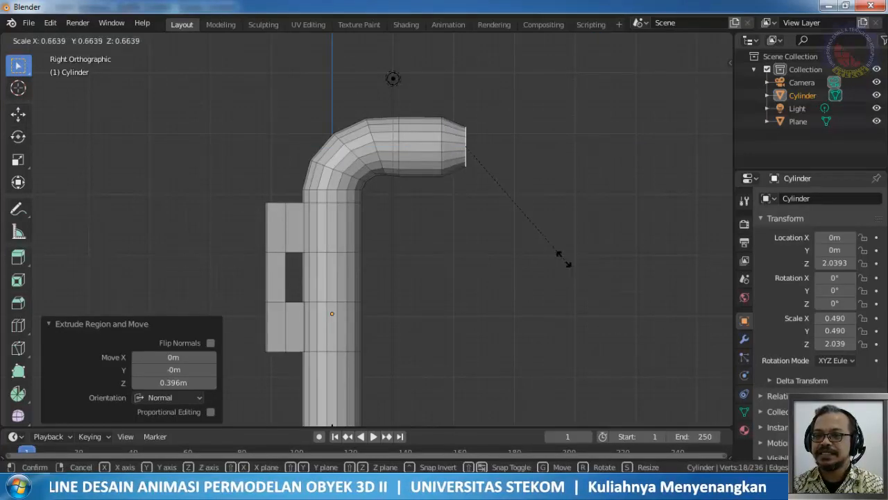
left_click(526, 229)
Extrude the narrowed end face about 0.442 m along its normal and scale it down to about 0.374.
mouse_move(525, 228)
middle_mouse_down()
mouse_move(434, 230)
mouse_move(532, 254)
mouse_move(516, 234)
middle_mouse_up()
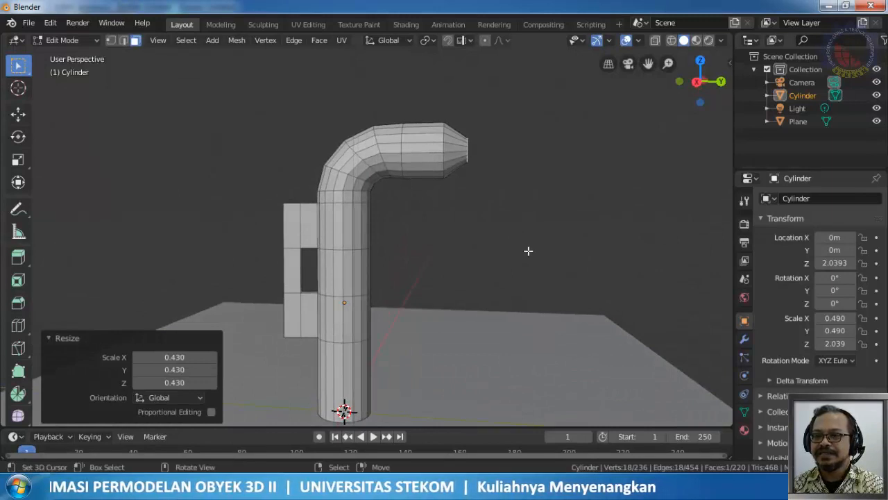
key("e")
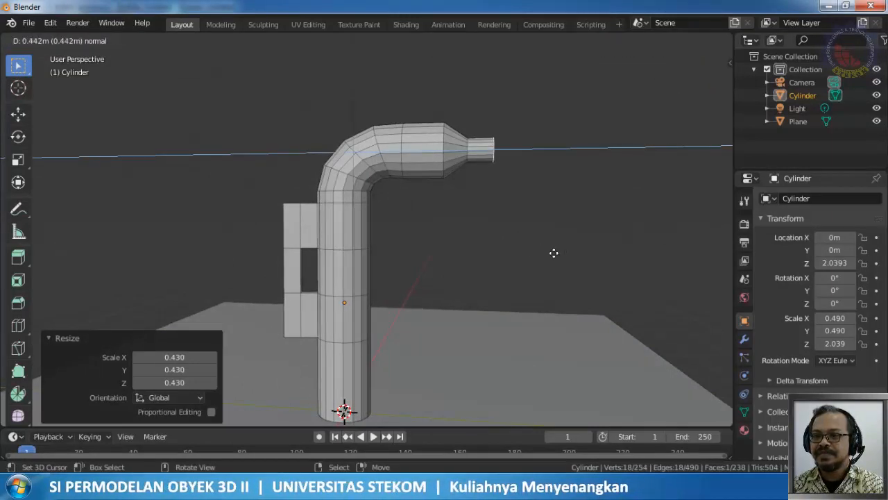
left_click(554, 252)
key("s")
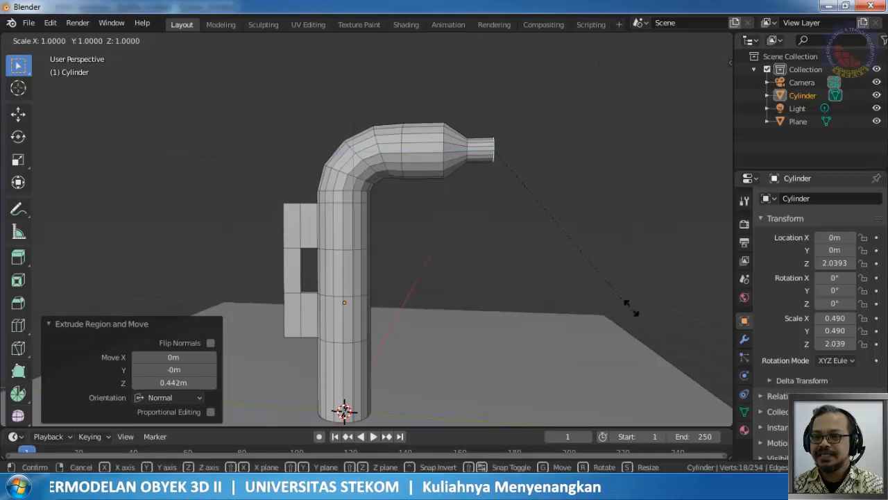
left_click(529, 220)
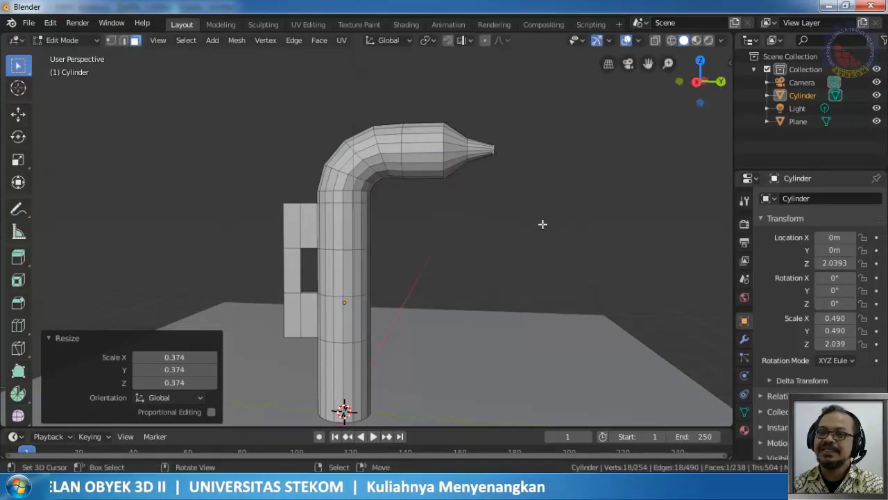
Extrude the small tip face about 0.423 m along its normal and scale it to about 0.43 to form a pointed end.
middle_click_drag(542, 222, 466, 236)
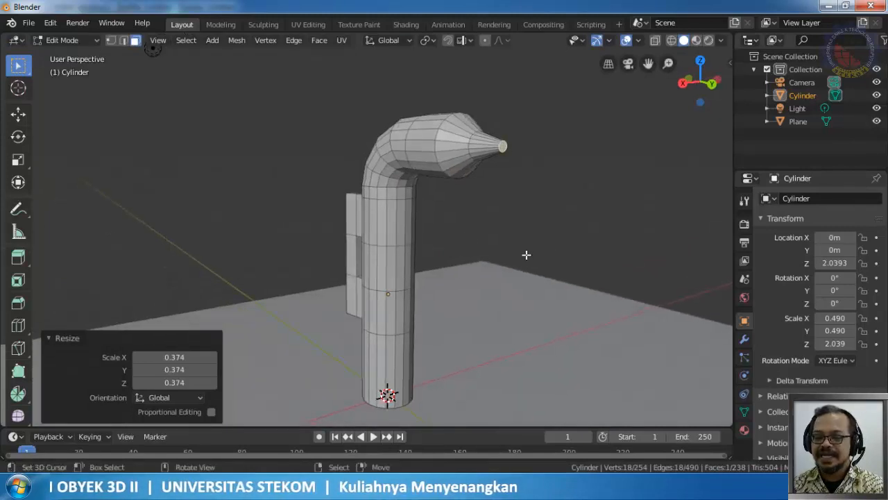
key("e")
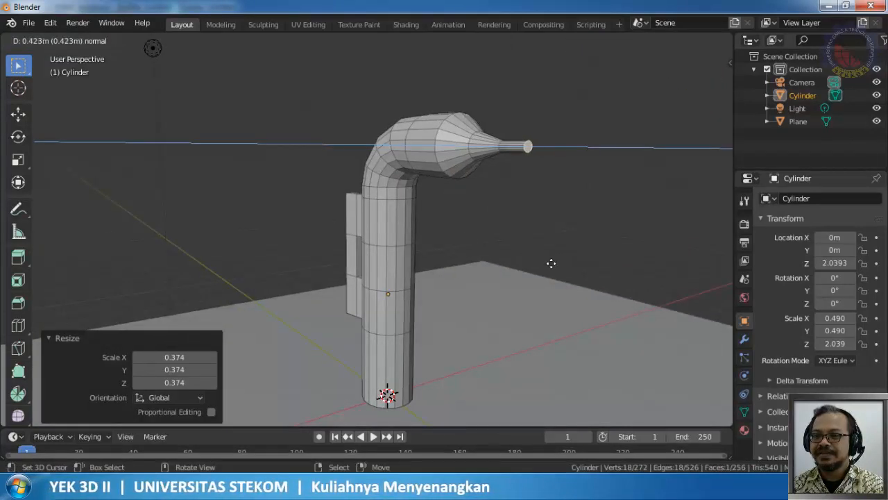
left_click(551, 264)
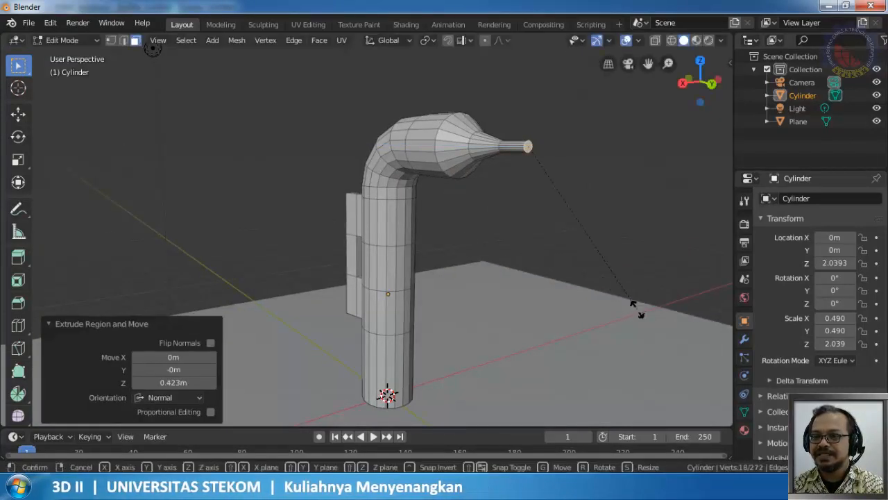
key("s")
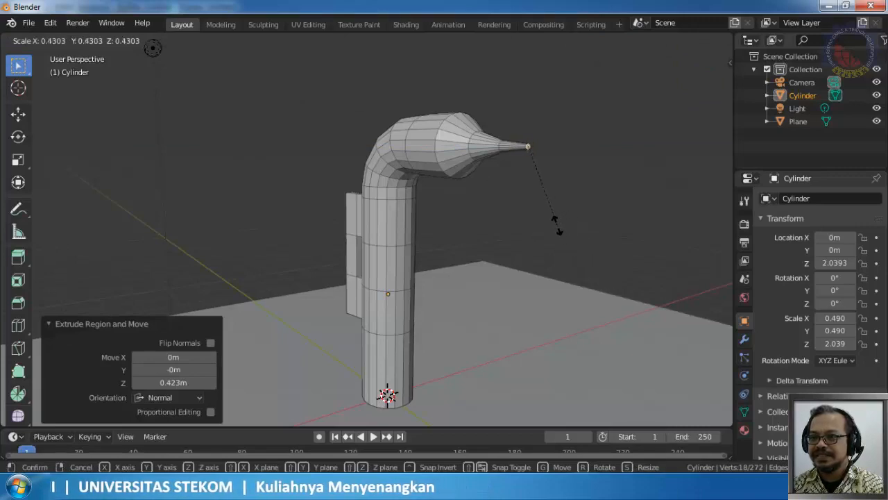
left_click(559, 232)
Add one loop cut around the bent pipe's horizontal section, slid beside the start of the taper with a factor of about -0.904.
middle_click_drag(472, 250, 331, 233)
key("Tab")
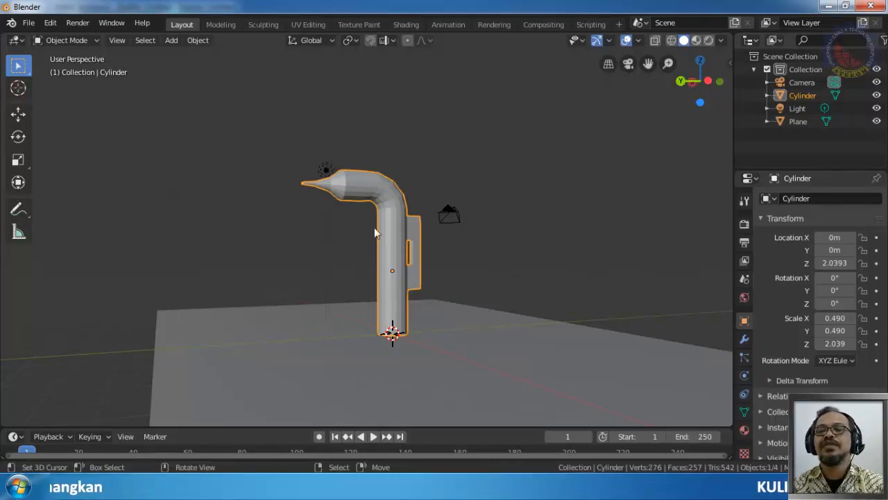
scroll(405, 242, "up", 3)
middle_click_drag(405, 242, 374, 260)
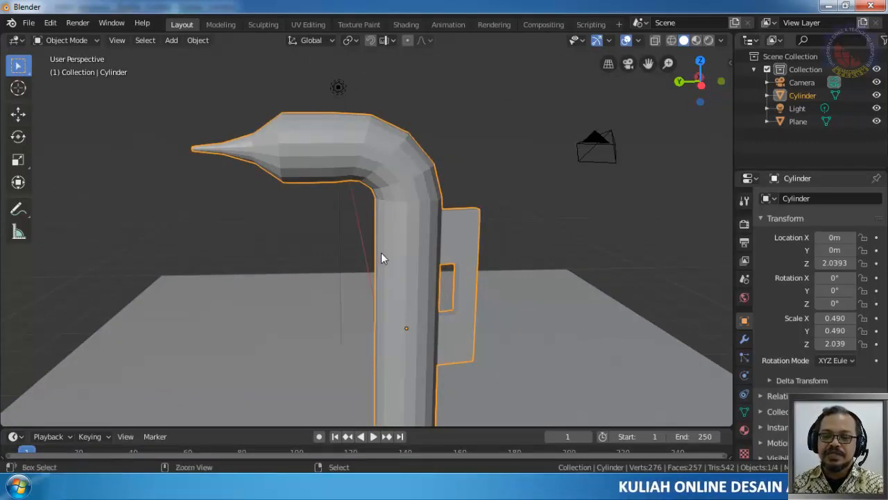
key("Tab")
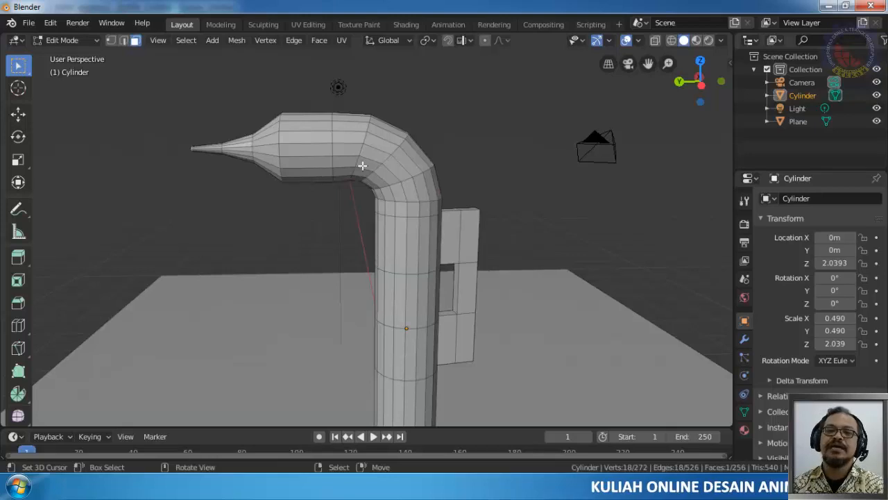
key("ctrl+r")
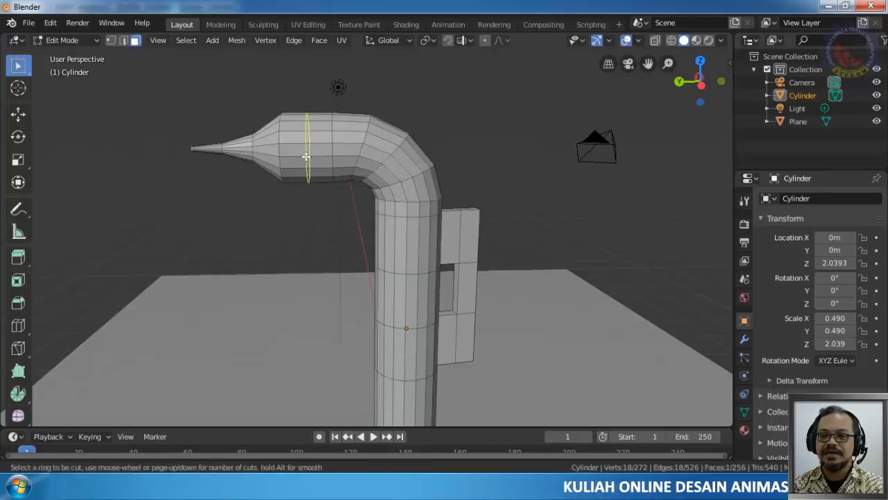
left_click(307, 155)
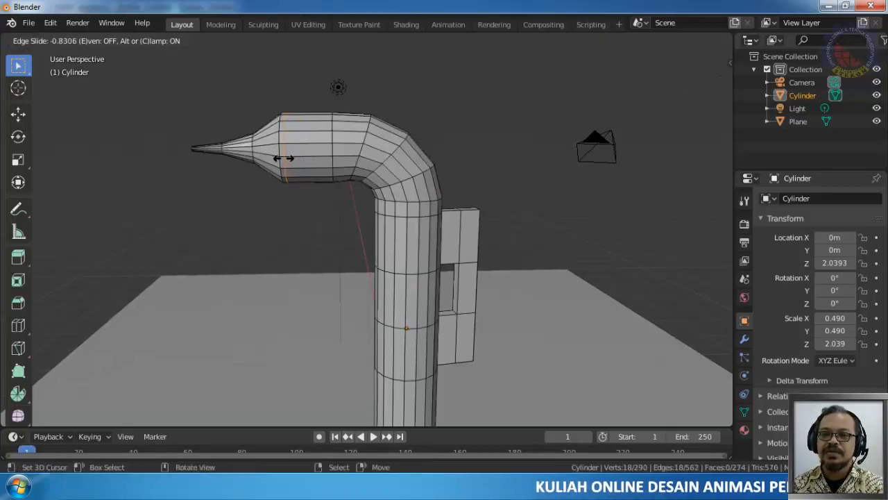
left_click(281, 158)
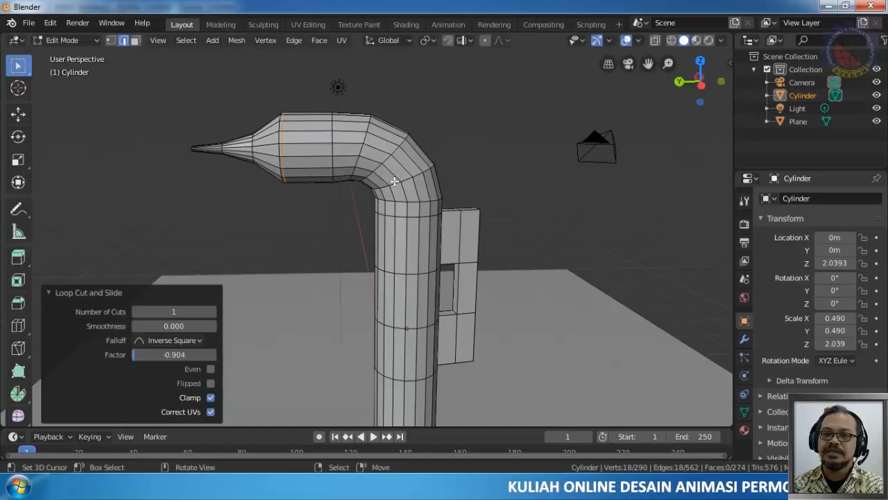
Add two loop cuts around the first tapered section, slid toward its narrow end with a factor of about -0.603.
scroll(264, 158, "up", 1)
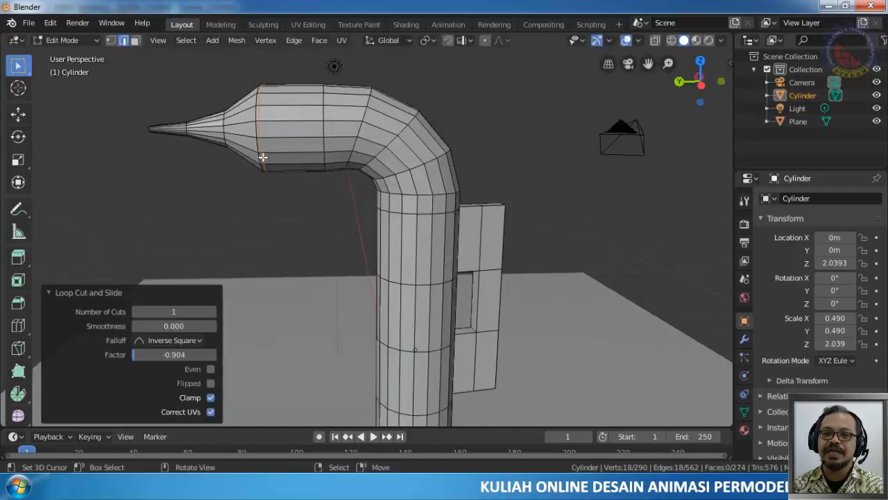
key("ctrl+r")
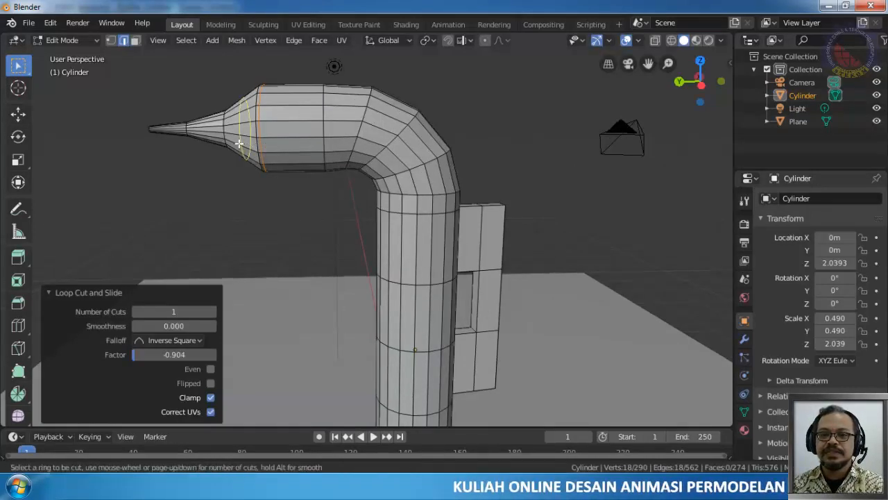
scroll(239, 143, "up", 1)
left_click(238, 144)
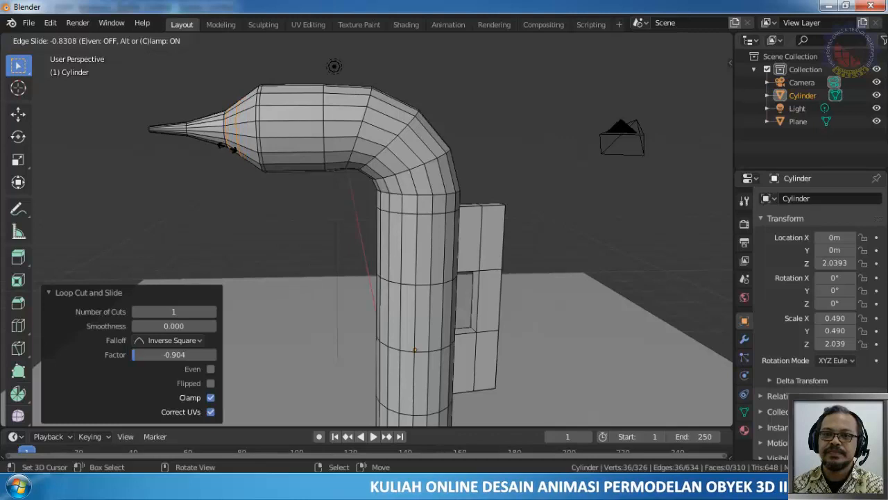
left_click(230, 148)
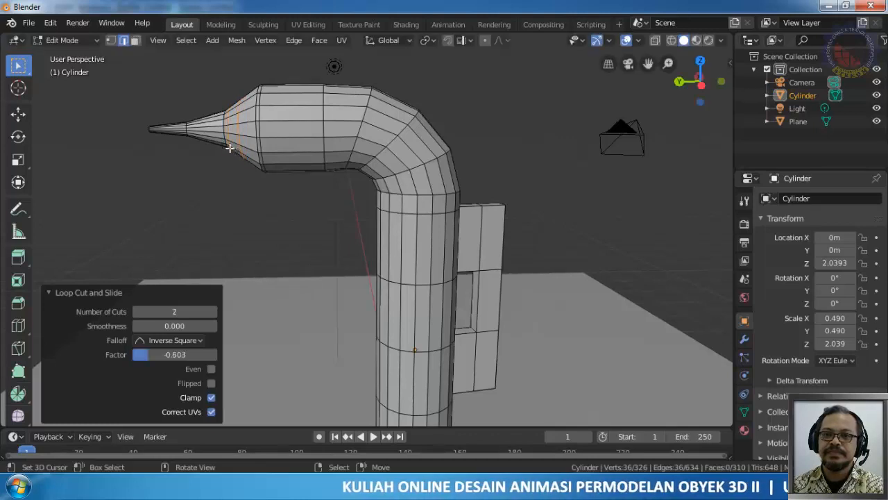
right_click(236, 143, "shift")
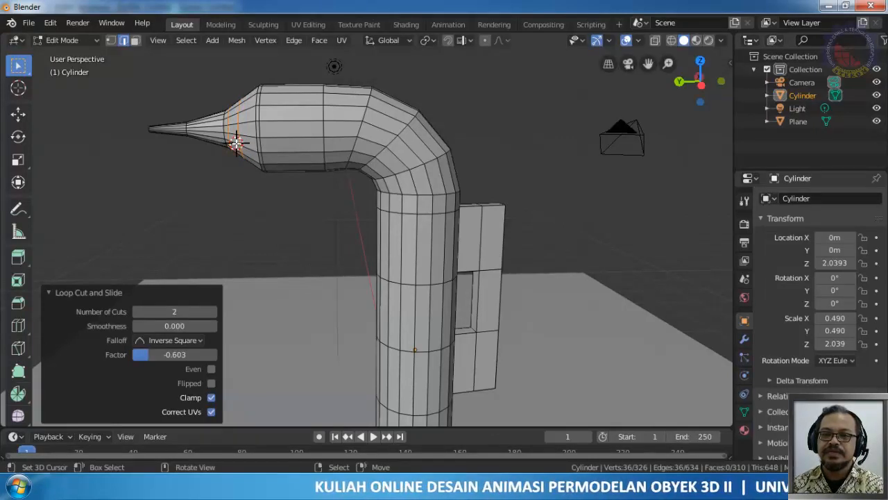
right_click(236, 143)
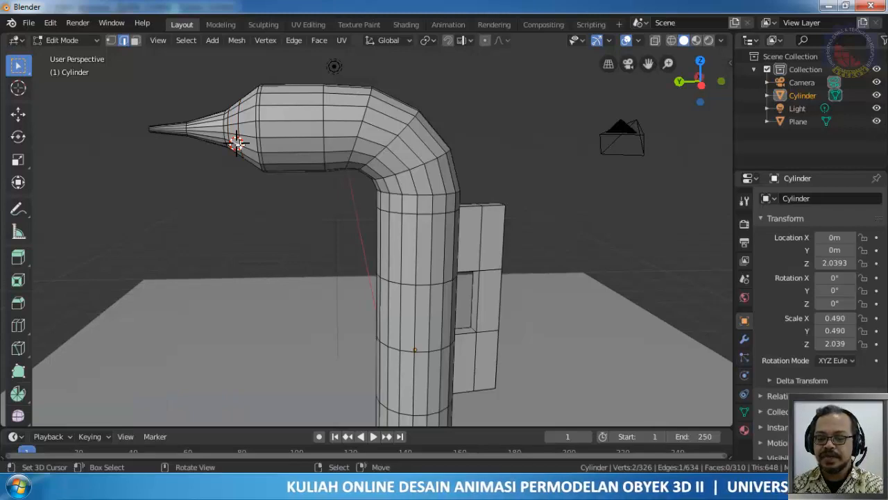
key("shift+c")
Edge-slide the middle loop of the first tapered section toward the wide shoulder with a factor of about 0.748.
scroll(312, 252, "up", 5)
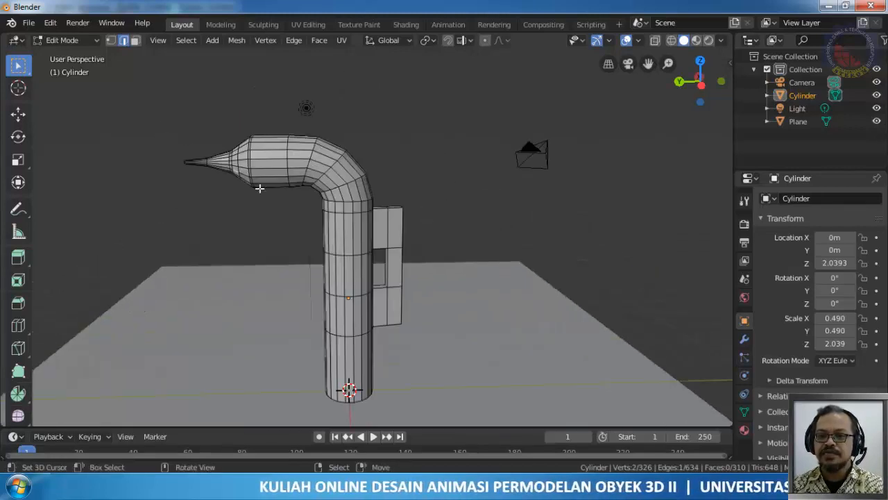
scroll(260, 188, "up", 2)
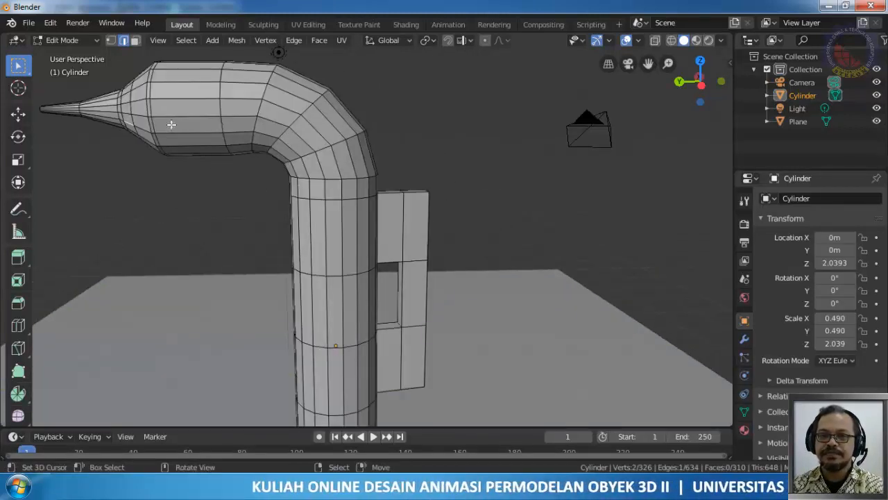
left_click(131, 111, "alt")
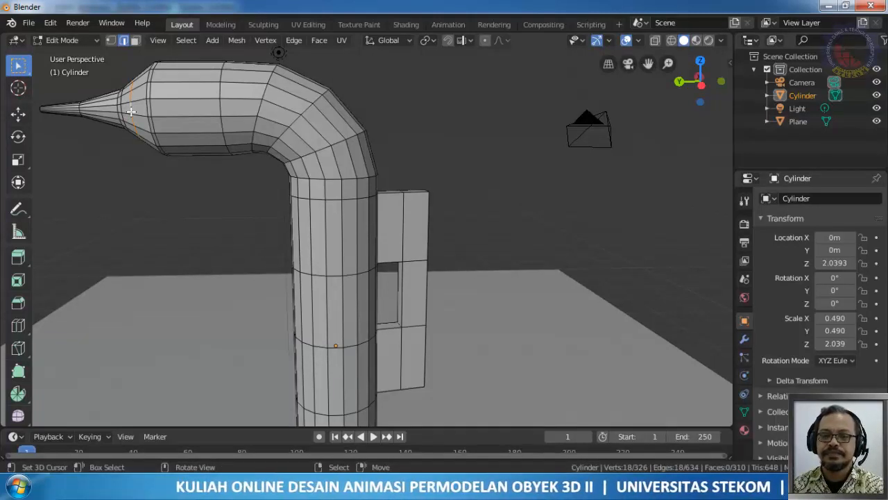
key("g")
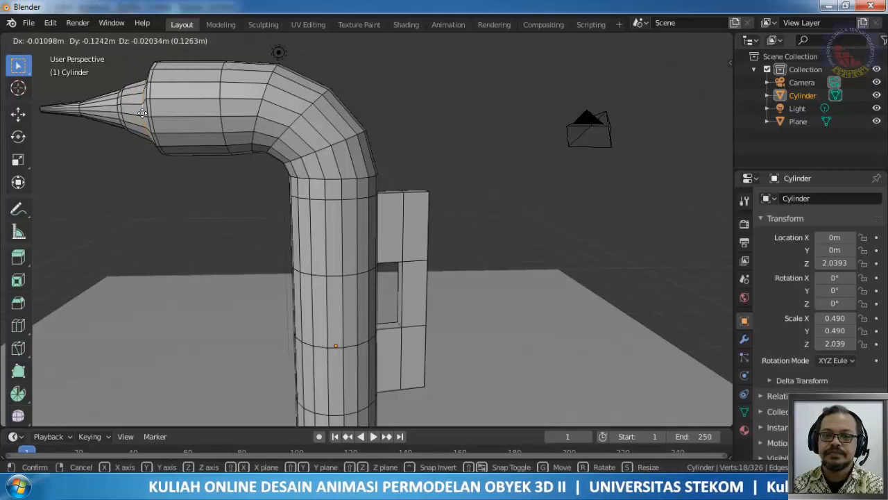
left_click(142, 113)
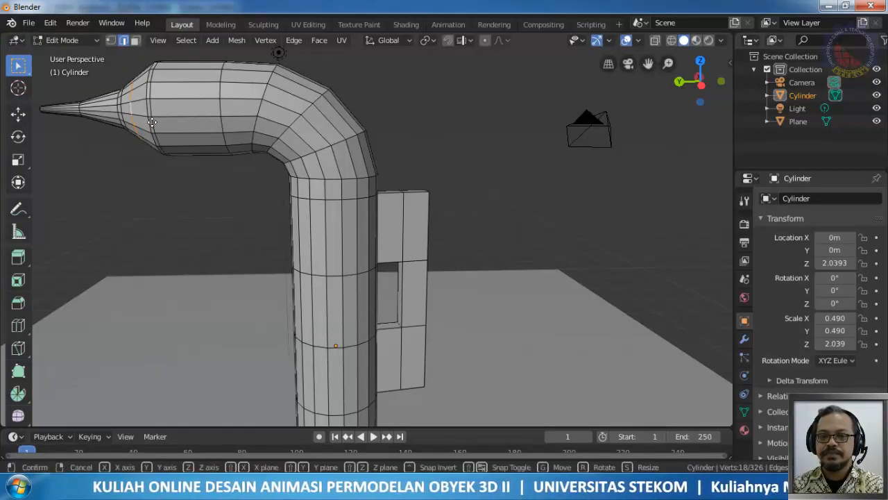
key("g")
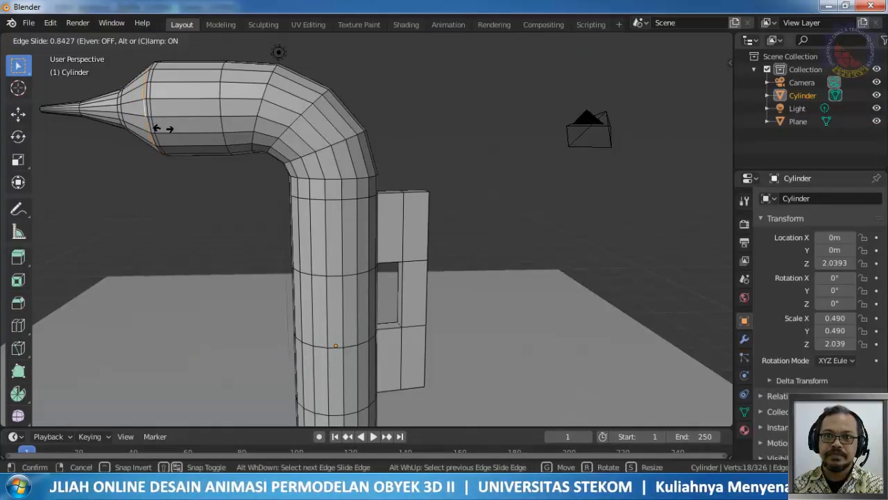
left_click(161, 128)
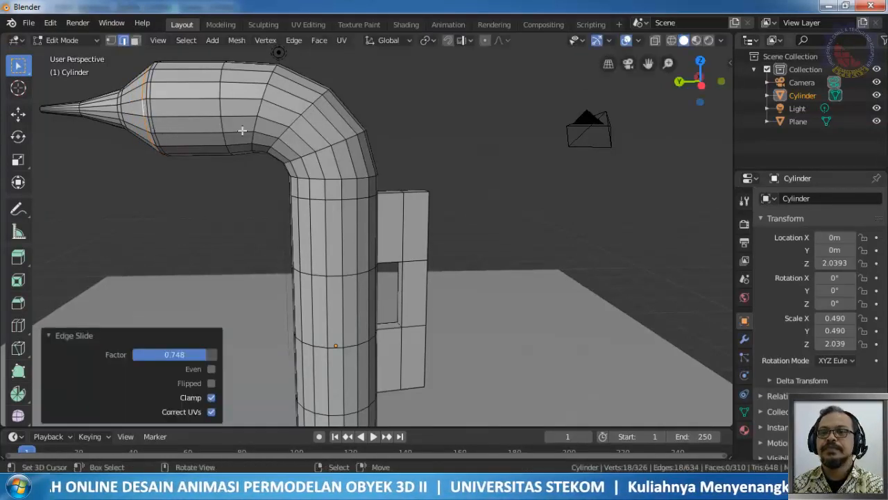
Add one loop cut around the cylinder's lowest section, slid close to the base with a factor of about 0.911.
scroll(291, 205, "down", 4)
scroll(348, 337, "up", 3)
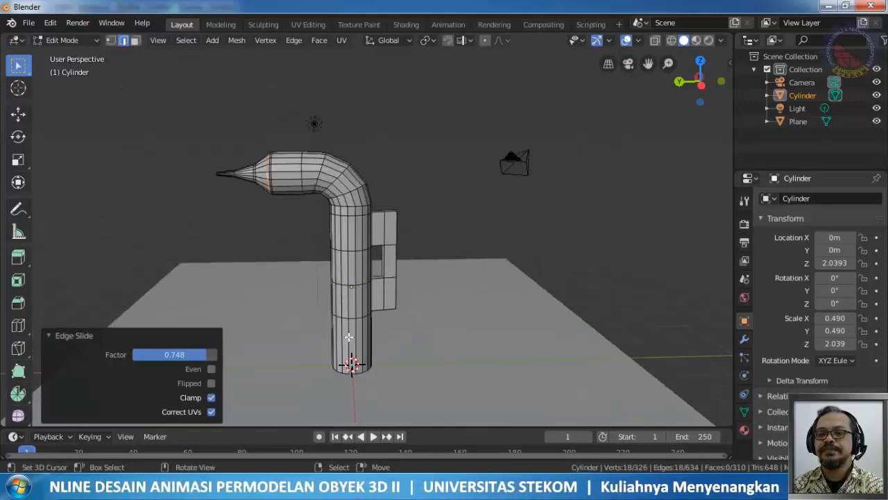
middle_click_drag(353, 351, 328, 194, "shift")
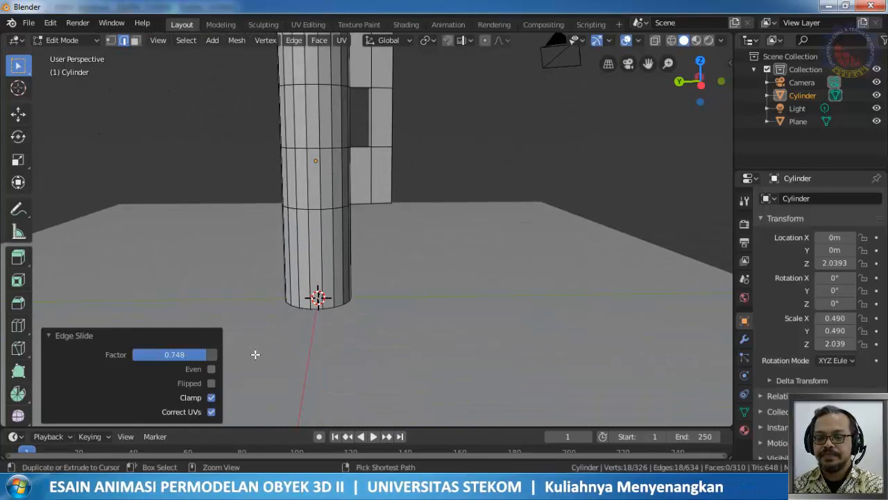
key("ctrl+r")
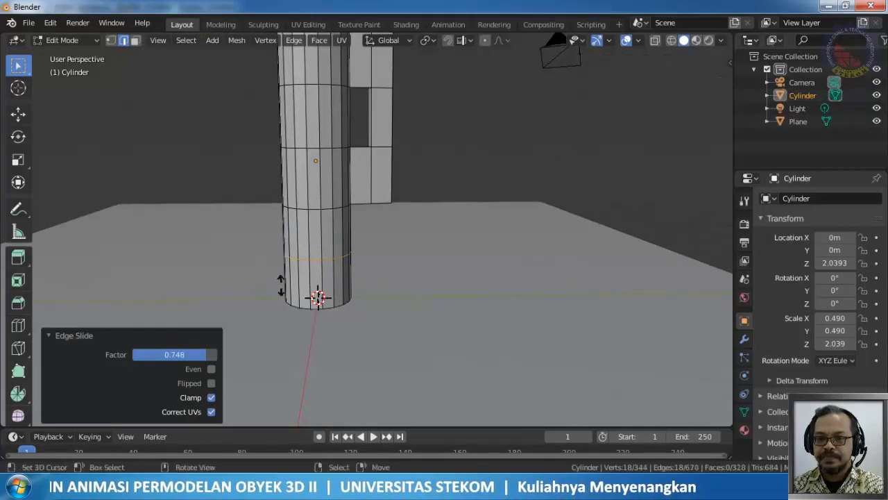
left_click(281, 290)
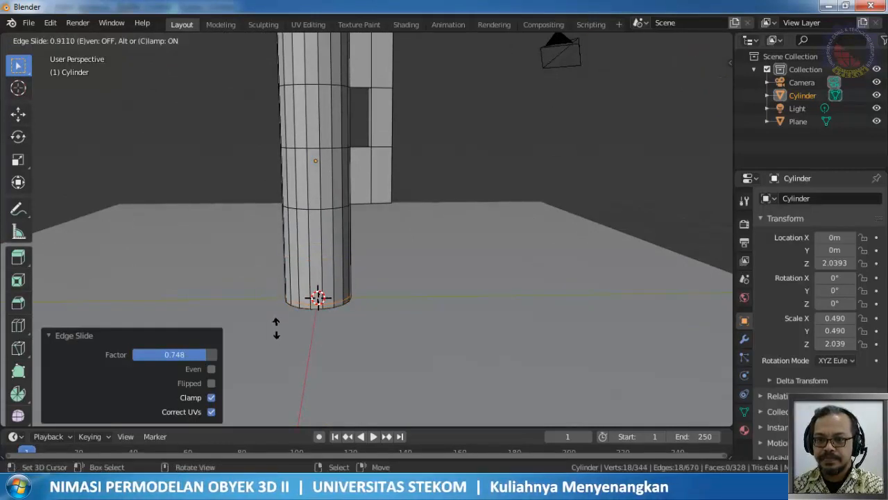
left_click(276, 328)
Add one vertical loop cut along the handle's outer bar, slid close to its outer edge with a factor of about -0.81.
scroll(386, 184, "up", 2)
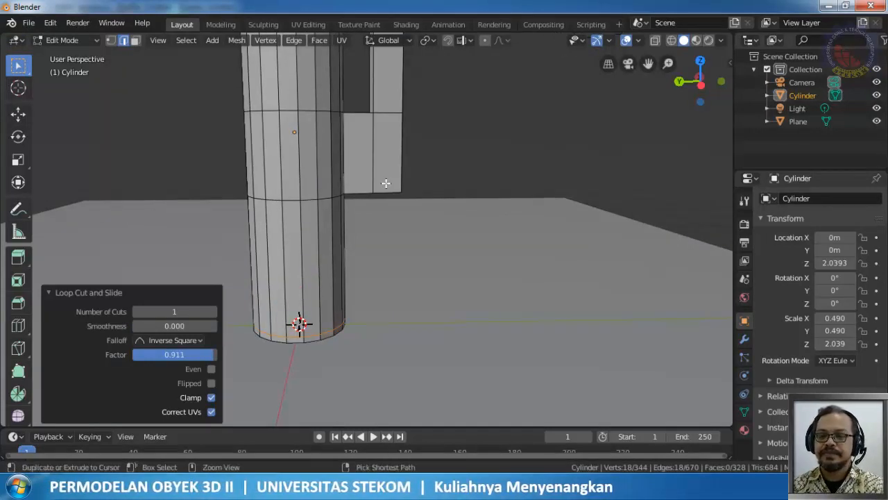
key("ctrl+r")
left_click(389, 182)
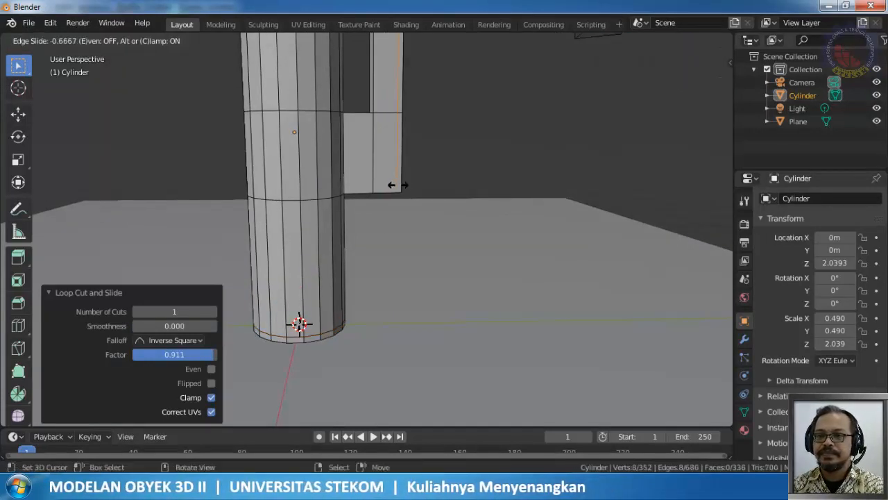
left_click(398, 186)
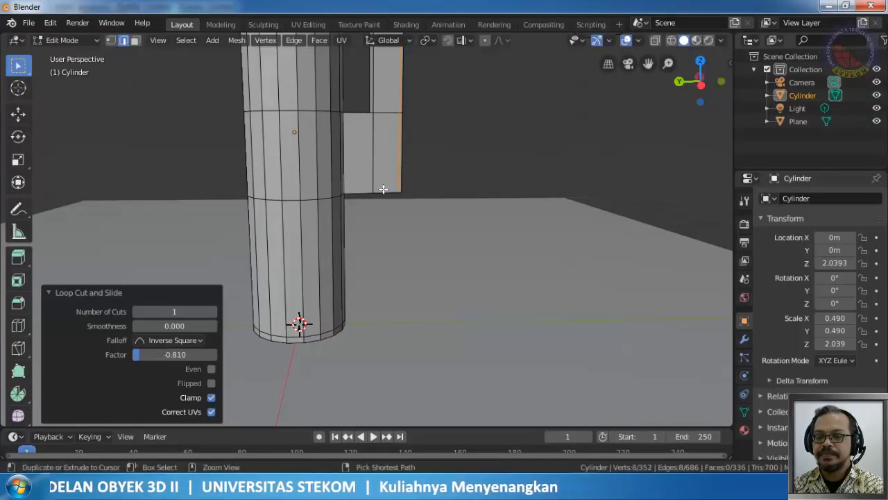
Add horizontal loop cuts close to the lower and upper edges of the handle's bottom block, with factors of about -0.887 and 0.866.
key("ctrl+r")
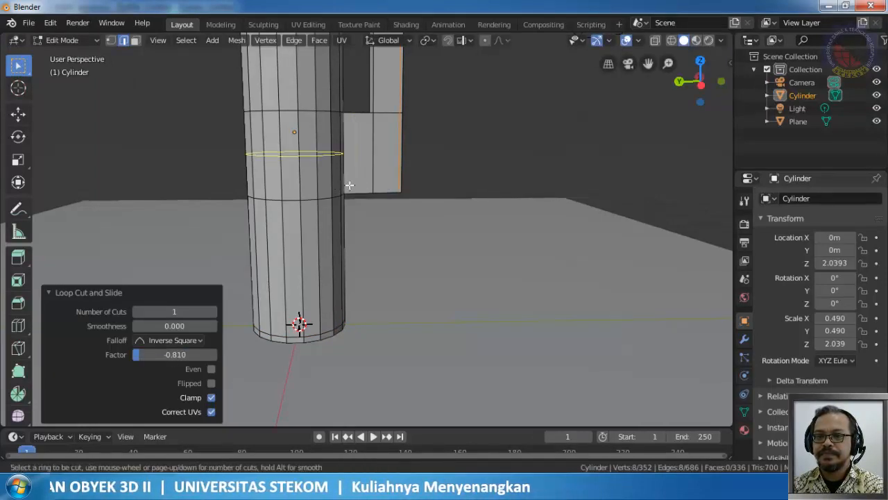
left_click(375, 186)
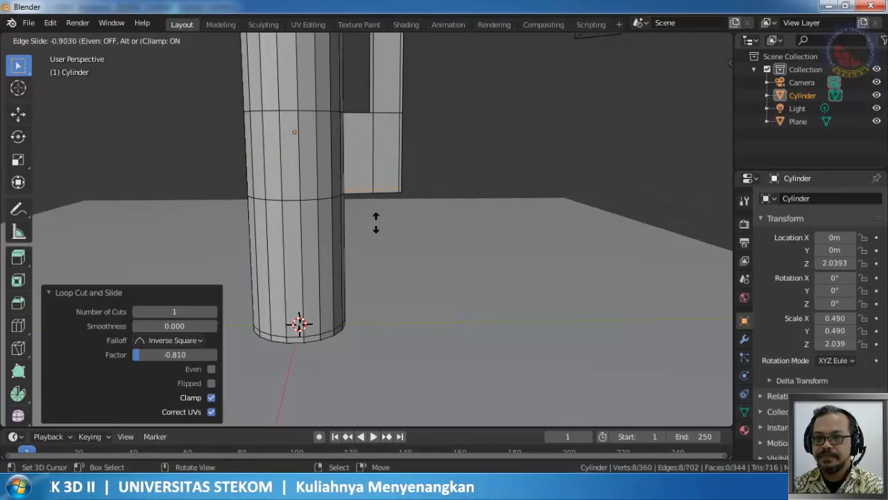
left_click(375, 218)
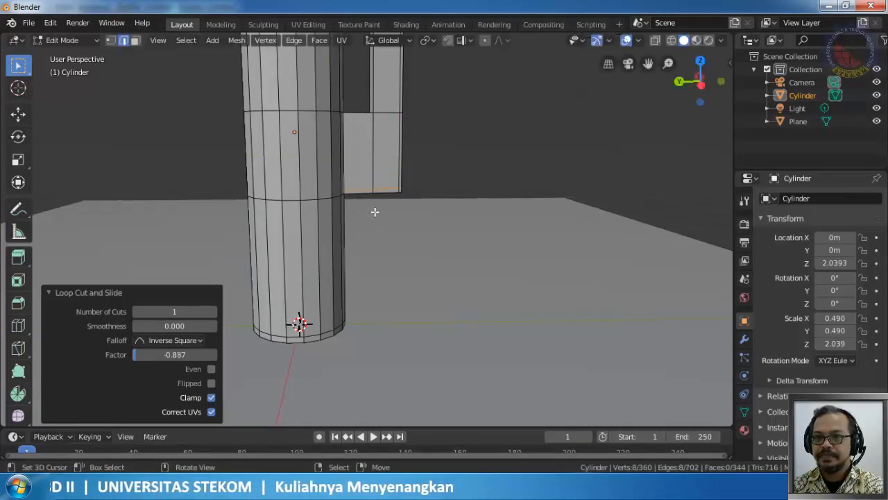
key("ctrl+r")
left_click(376, 150)
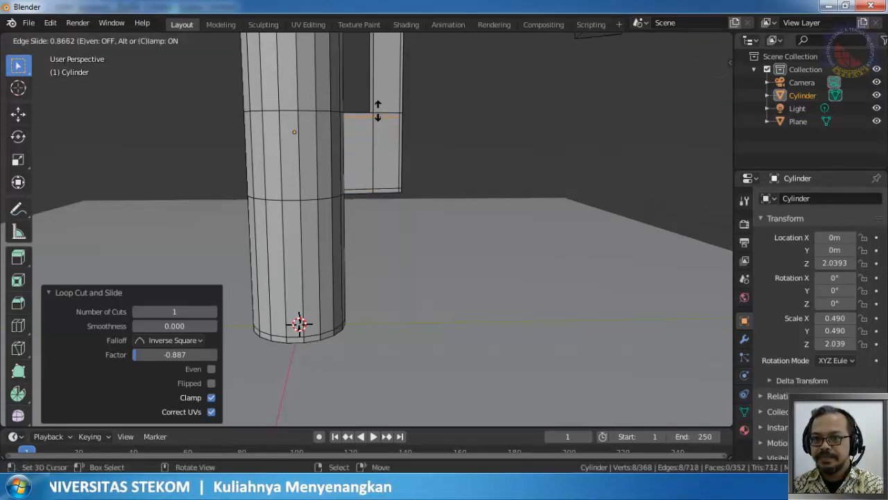
left_click(378, 110)
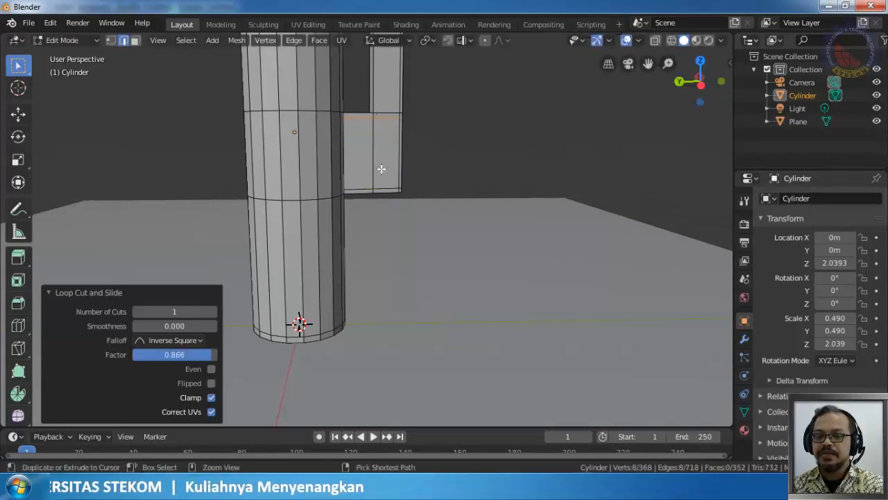
Add one vertical loop cut along the handle's outer bar, slid close to its inner edge with a factor of about 0.778.
key("ctrl+r")
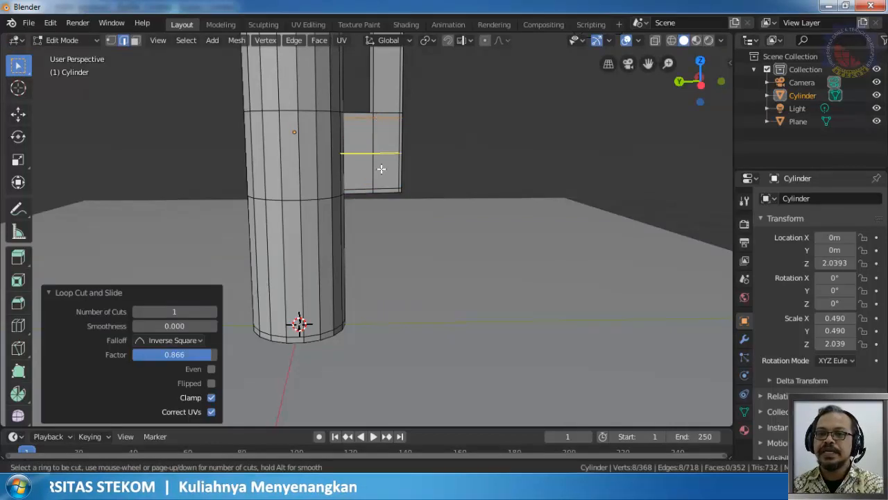
left_click(384, 120)
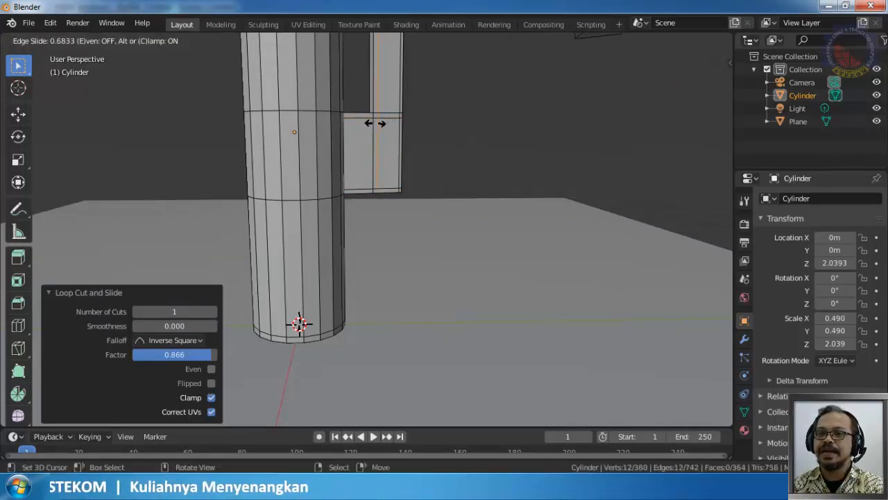
left_click(374, 125)
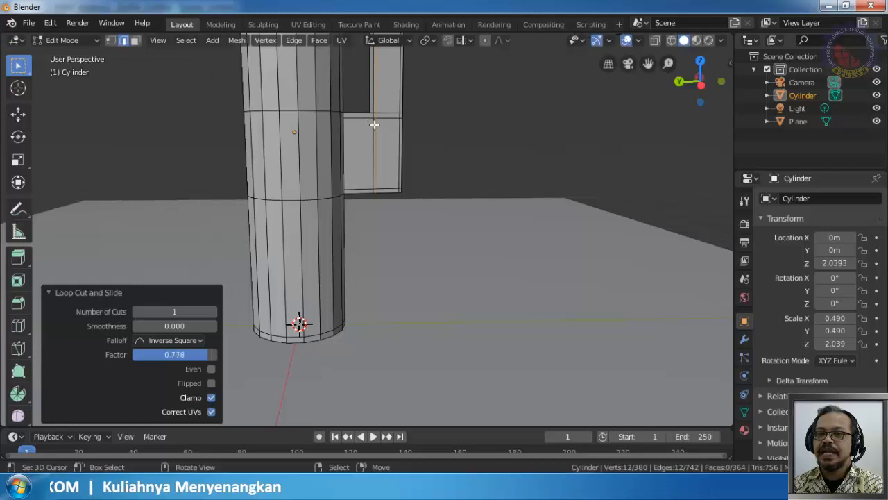
scroll(395, 123, "down", 5)
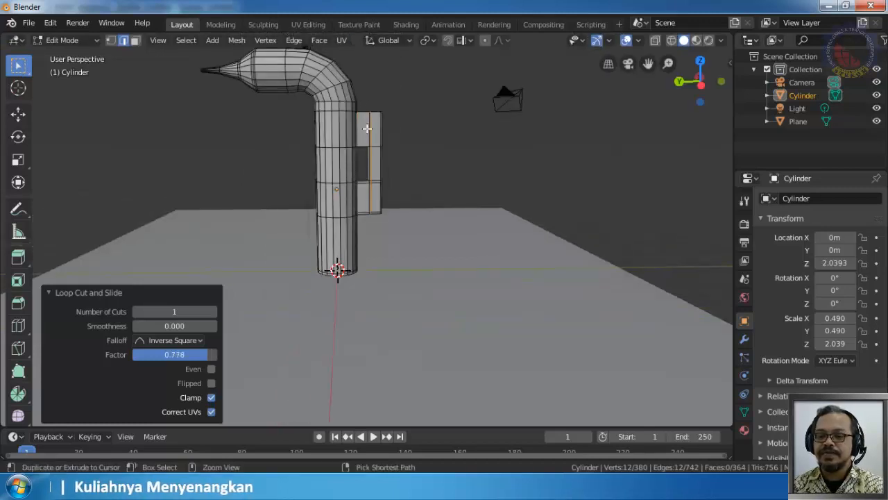
Add one horizontal loop cut around the cylinder and handle, slid close to the handle's top edge with a factor of about -0.836.
key("ctrl+r")
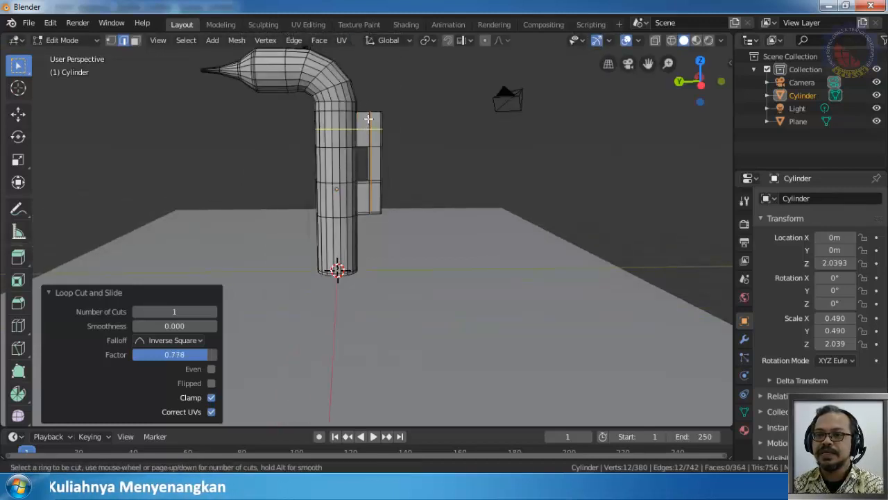
left_click(361, 119)
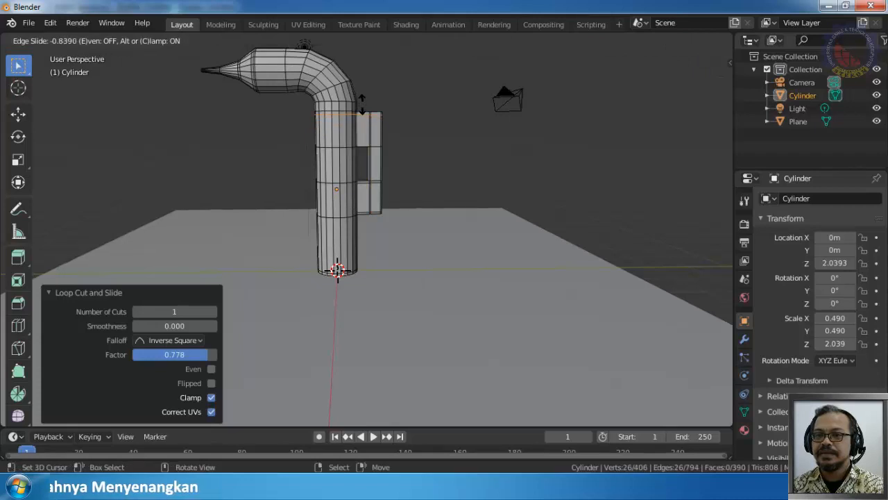
left_click(367, 104)
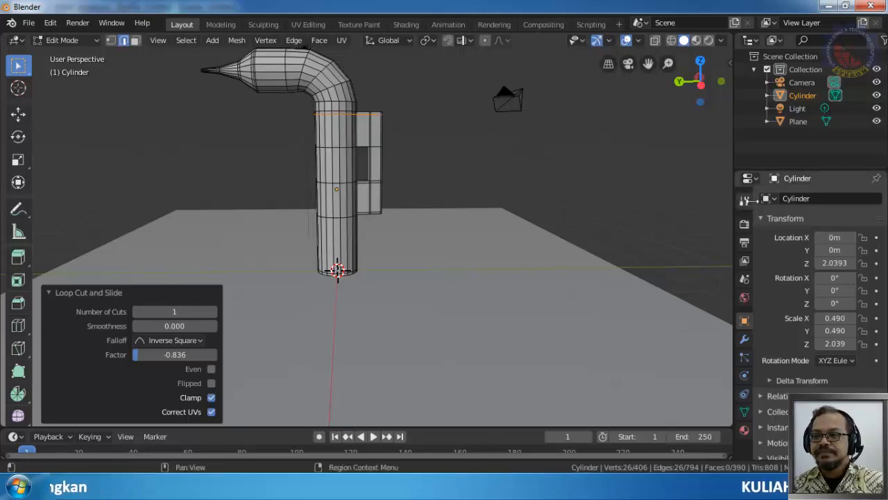
Add a Smooth modifier to the cylinder and return to Object Mode.
left_click(743, 341)
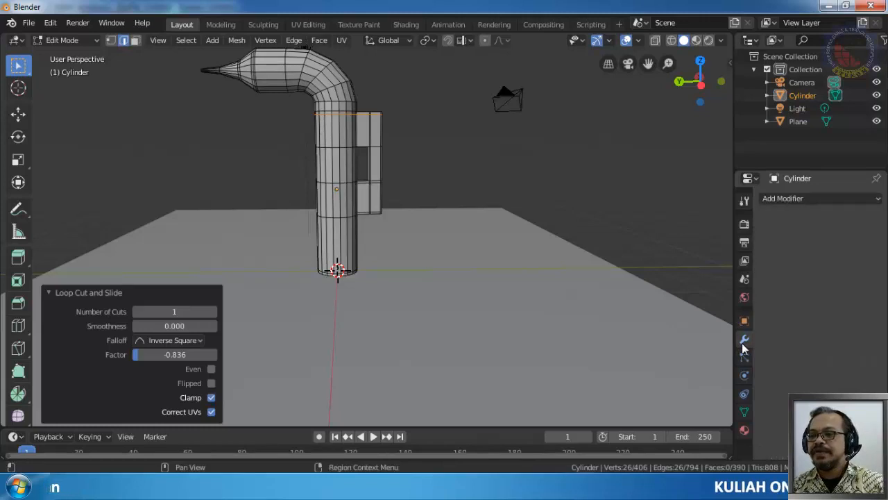
left_click(813, 198)
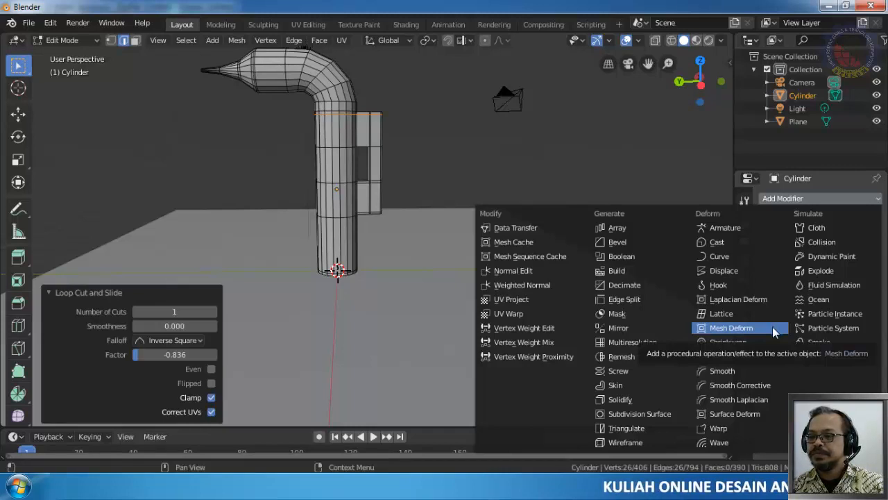
left_click(758, 369)
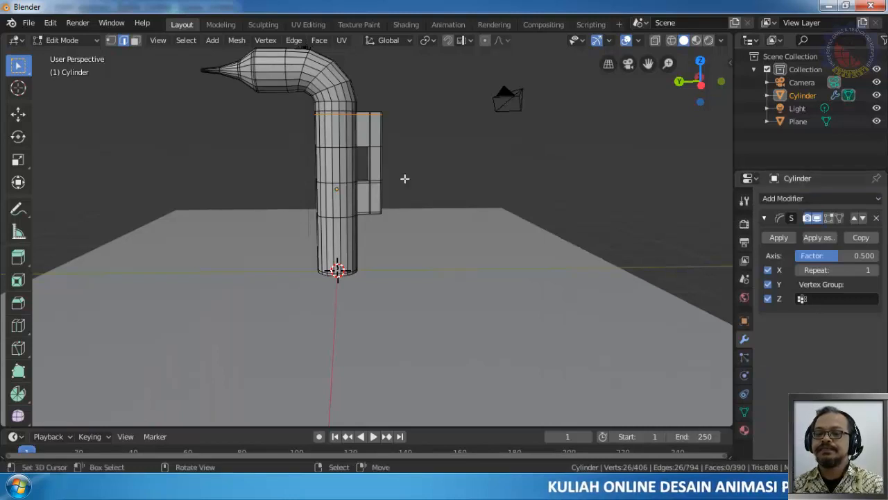
key("Tab")
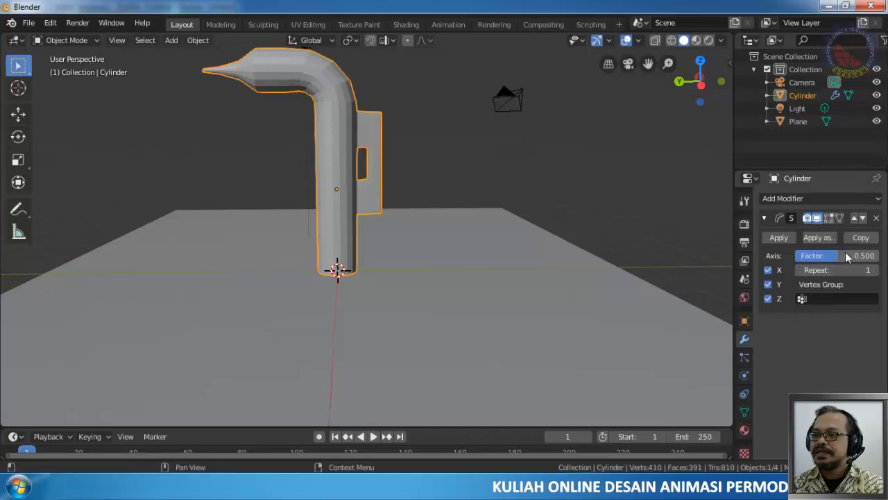
Add a Subdivision Surface modifier to the cylinder, raise its viewport level by one, and keep the 3D cursor at the world origin.
left_click(805, 197)
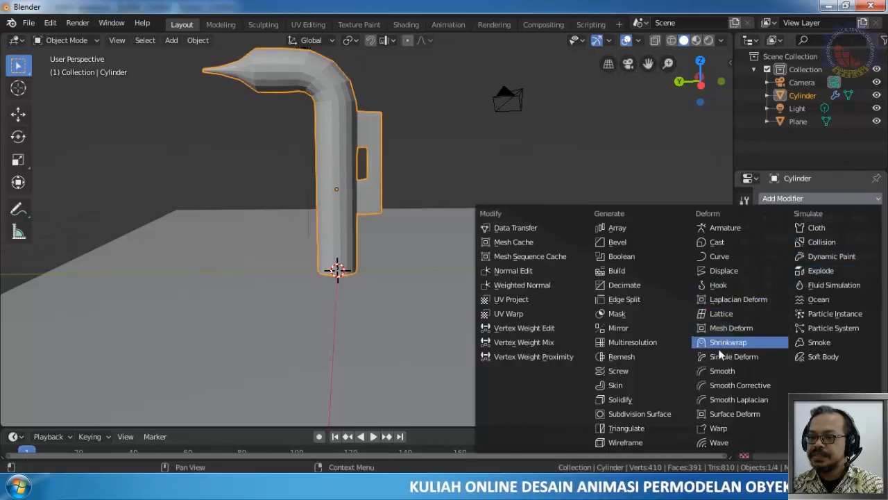
left_click(621, 414)
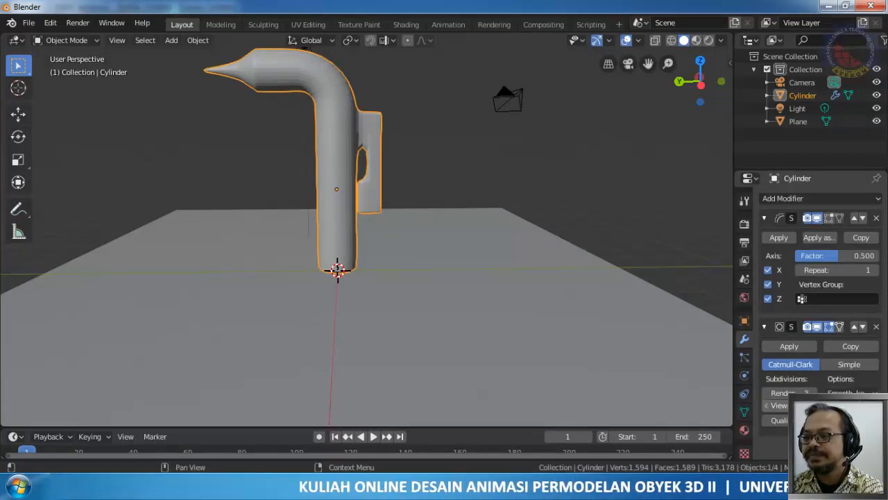
left_click(812, 406)
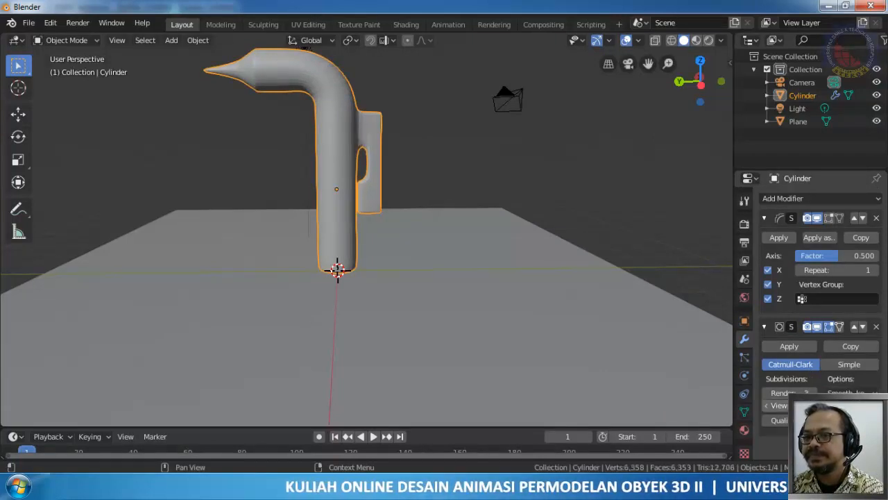
right_click(357, 165, "shift")
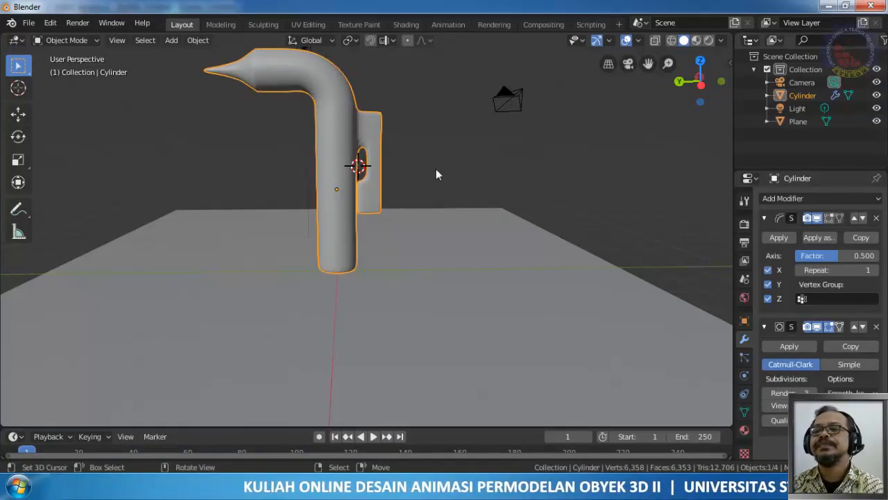
key("shift+c")
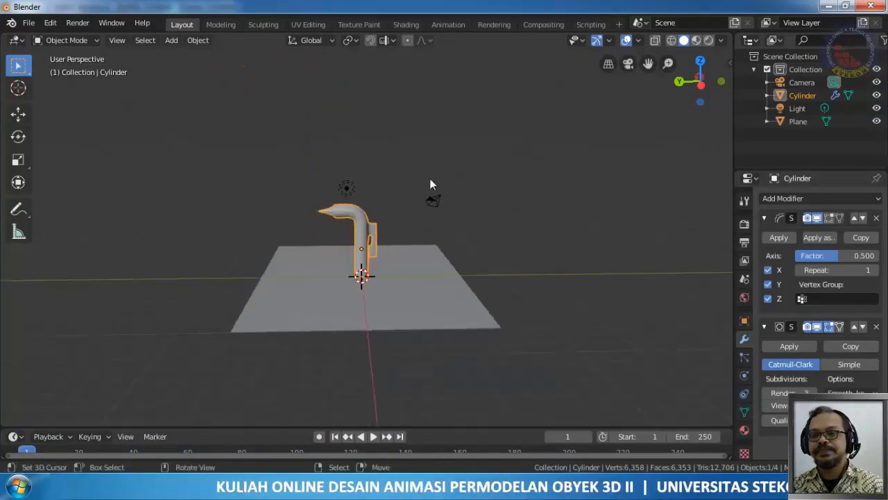
Apply the Subdivision Surface modifier and the Smooth modifier to the cylinder.
scroll(370, 230, "up", 8)
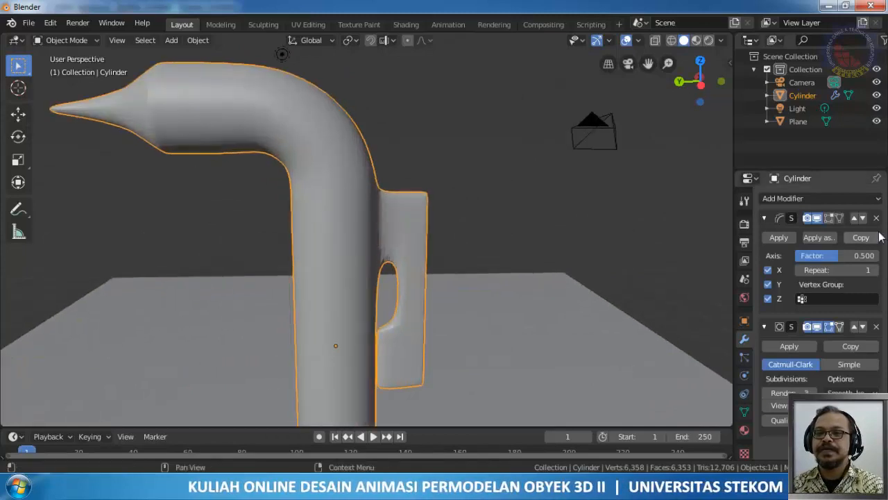
left_click(790, 347)
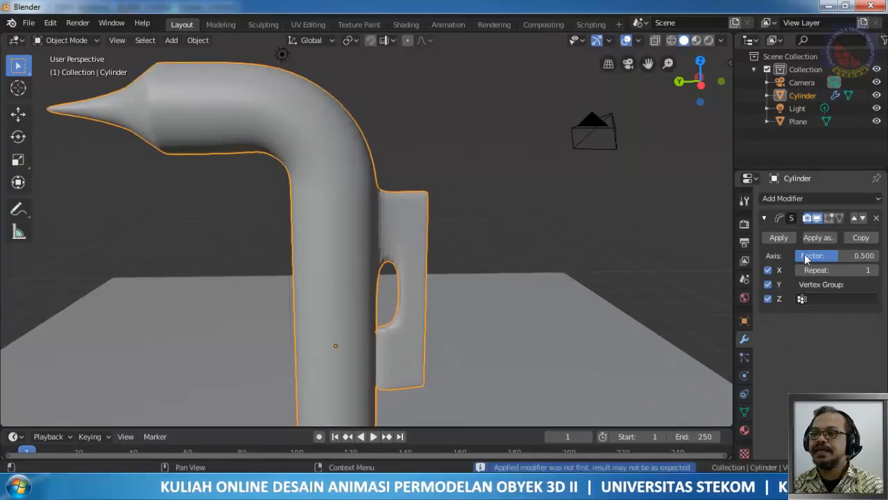
left_click(788, 238)
Examine the smoothed pipe and handle from several sides, including the mesh density around the bend and handle in Edit Mode.
middle_click_drag(380, 141, 427, 179)
scroll(416, 182, "down", 3)
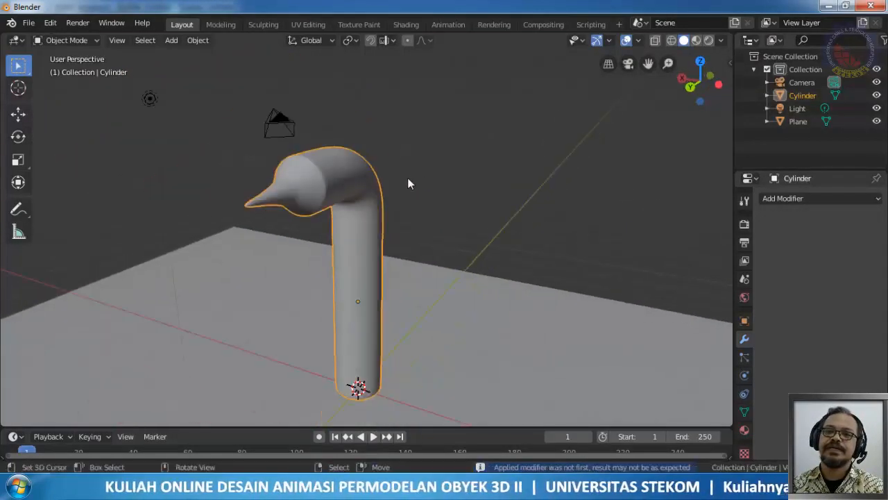
middle_click_drag(391, 202, 295, 159)
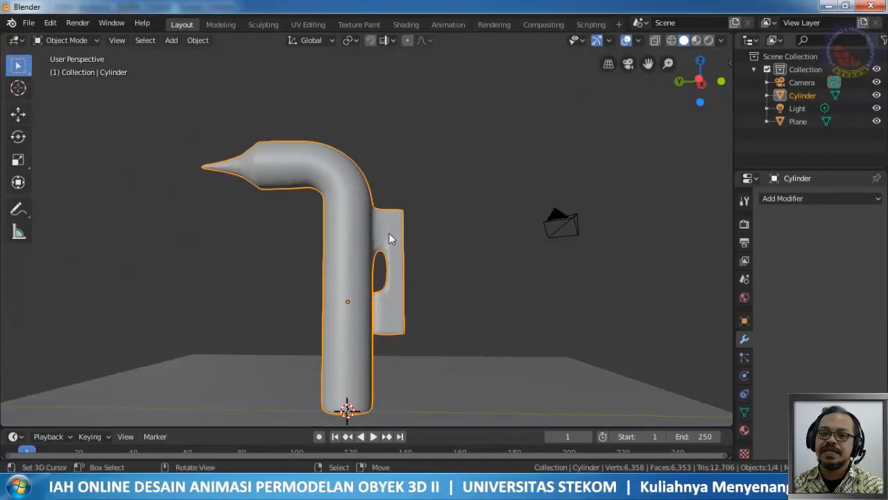
scroll(387, 236, "up", 5)
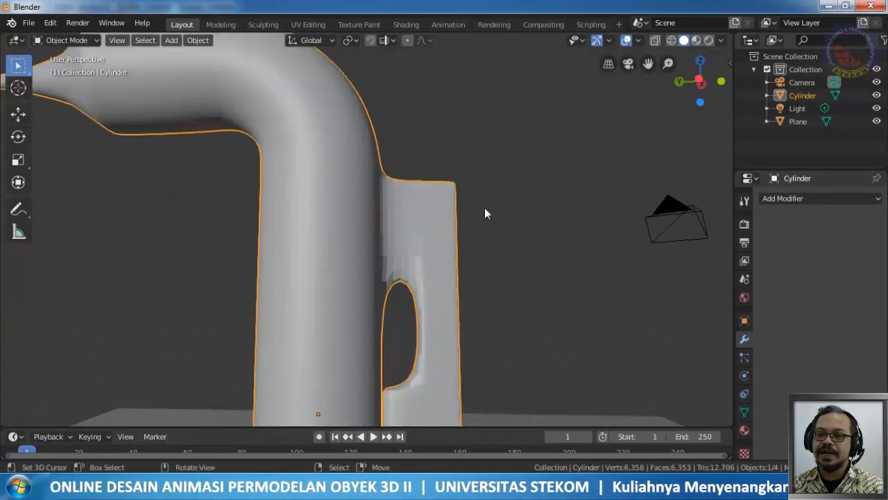
scroll(426, 281, "down", 1)
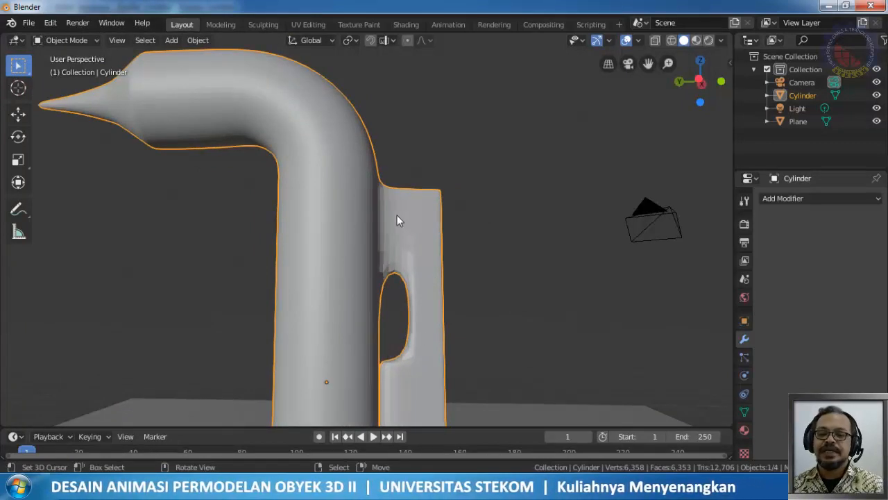
key("Tab")
key("ctrl+r")
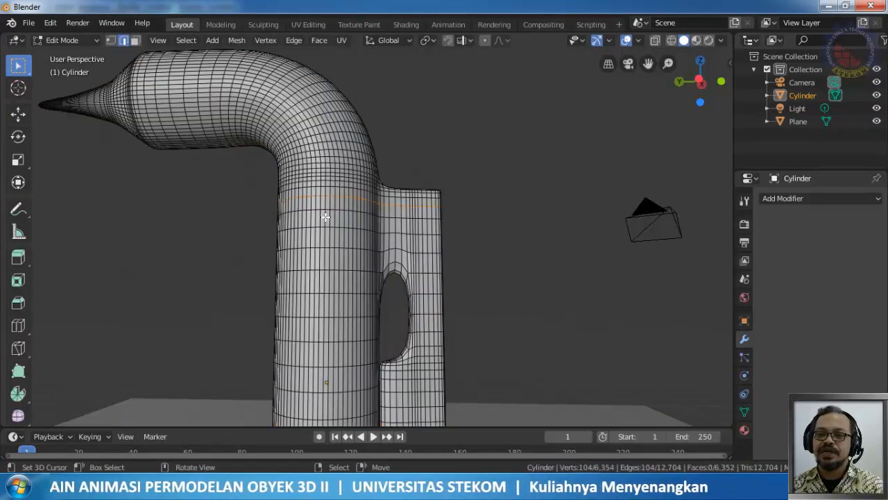
scroll(359, 238, "down", 1)
scroll(298, 146, "up", 3)
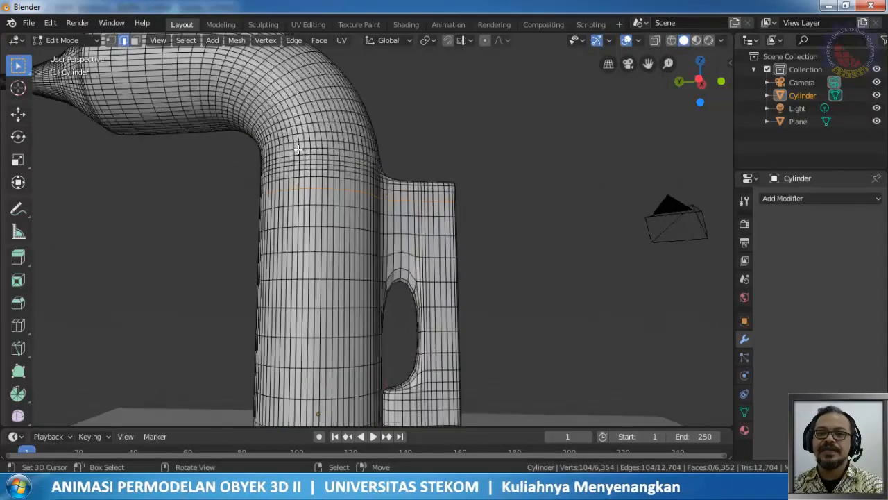
left_click(291, 146)
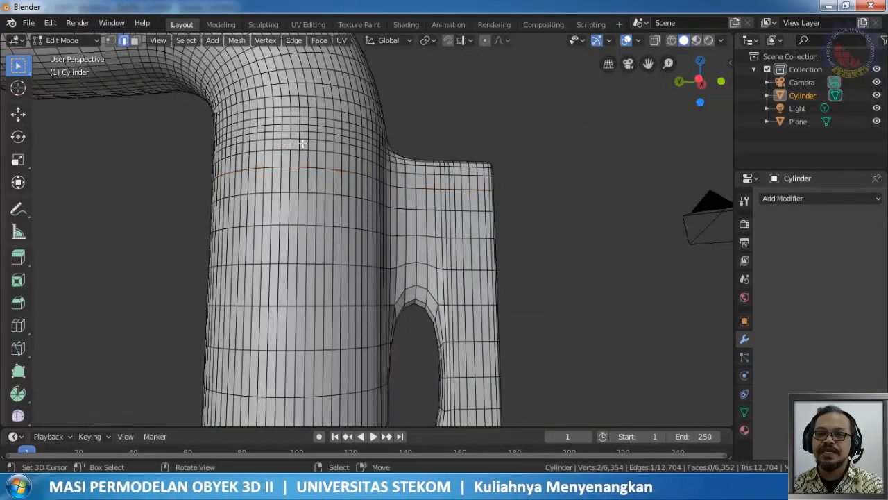
scroll(304, 134, "down", 3)
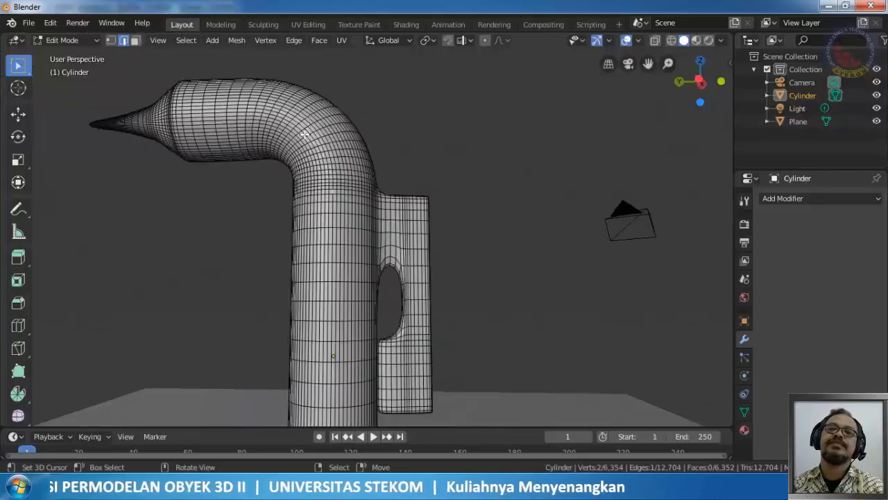
scroll(323, 147, "down", 4)
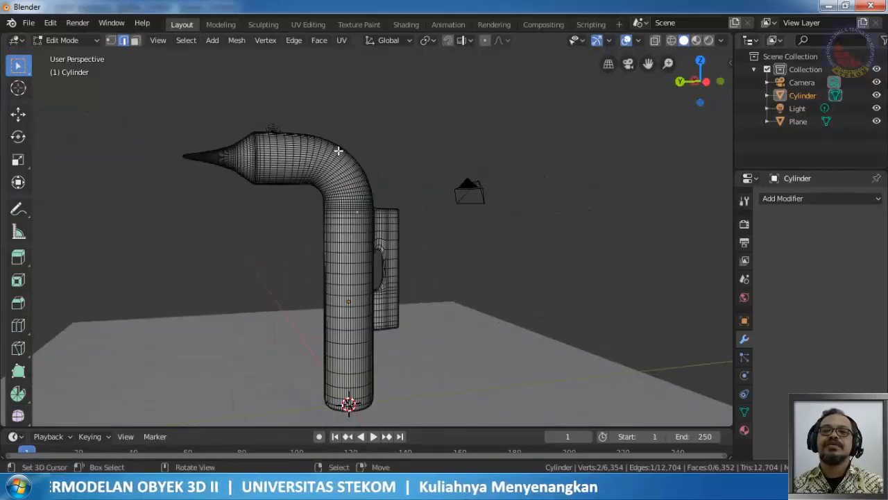
middle_click_drag(337, 182, 545, 195)
scroll(514, 201, "down", 2)
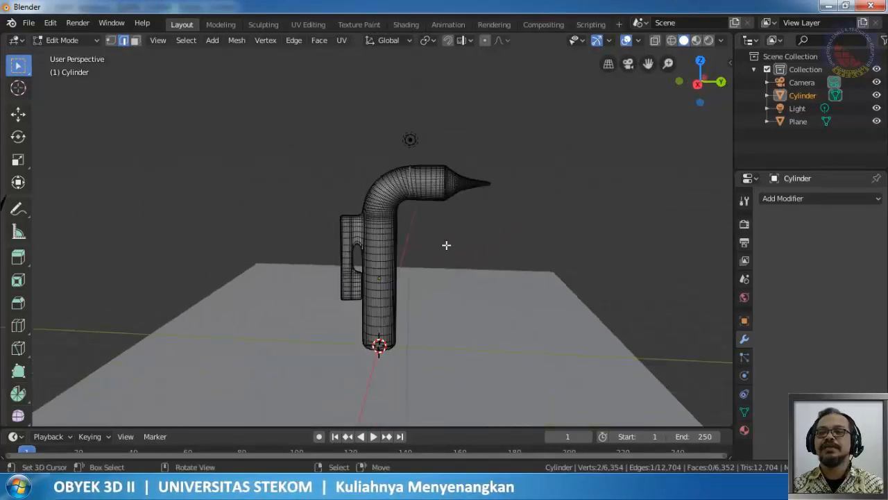
key("Tab")
middle_click_drag(443, 216, 460, 210)
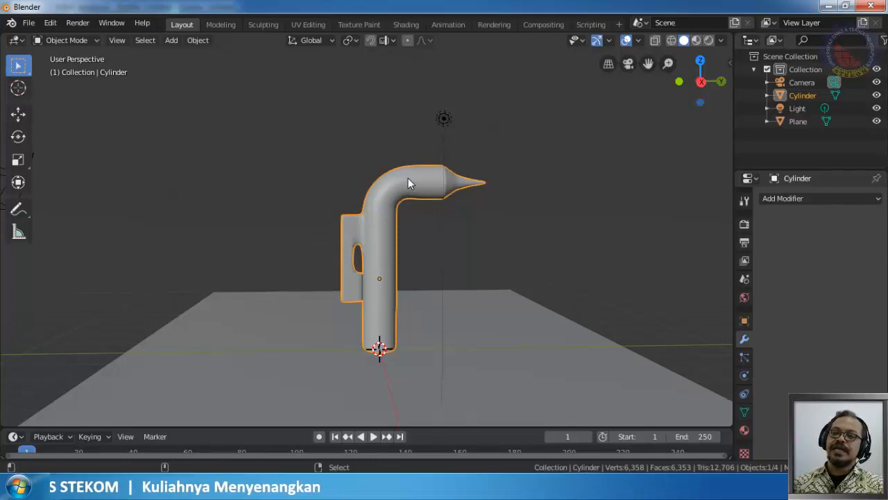
Undo applying and adding the Subdivision Surface and Smooth modifiers on the cylinder.
key("ctrl+z")
key("ctrl+z")
key("ctrl+z")
key("ctrl+z")
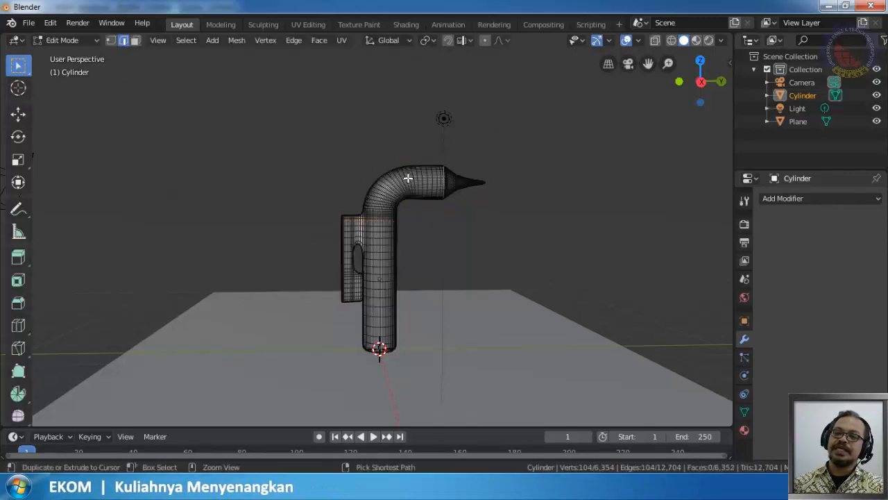
key("ctrl+z")
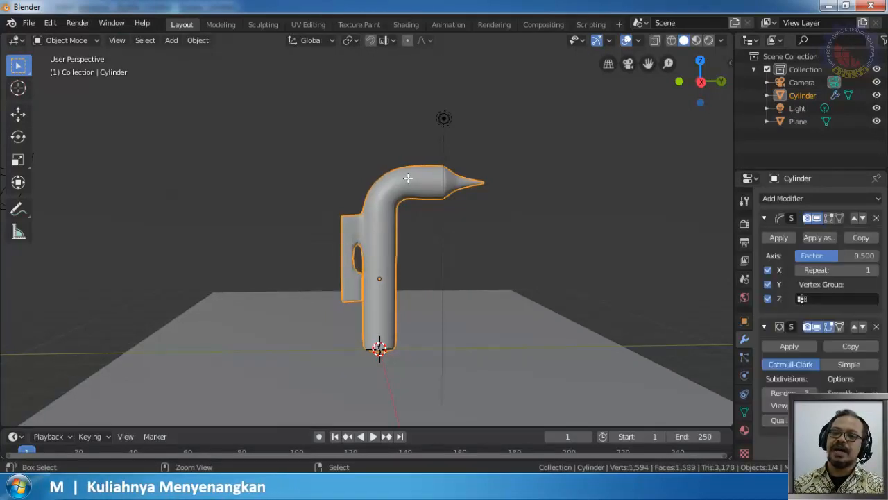
key("ctrl+z")
key("ctrl+z")
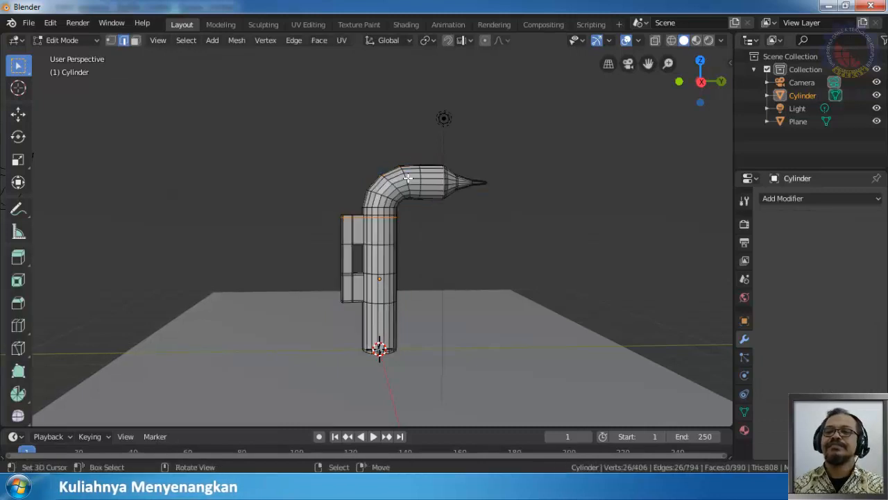
Undo the supporting loop cuts on the handle and cylinder, back to the simple low-poly mesh.
scroll(385, 225, "up", 7)
key("ctrl+z")
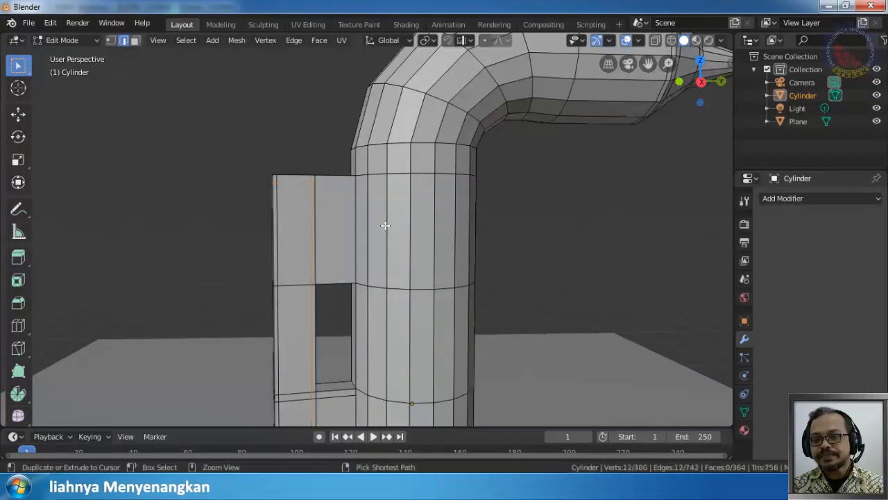
key("ctrl+z")
key("ctrl+z")
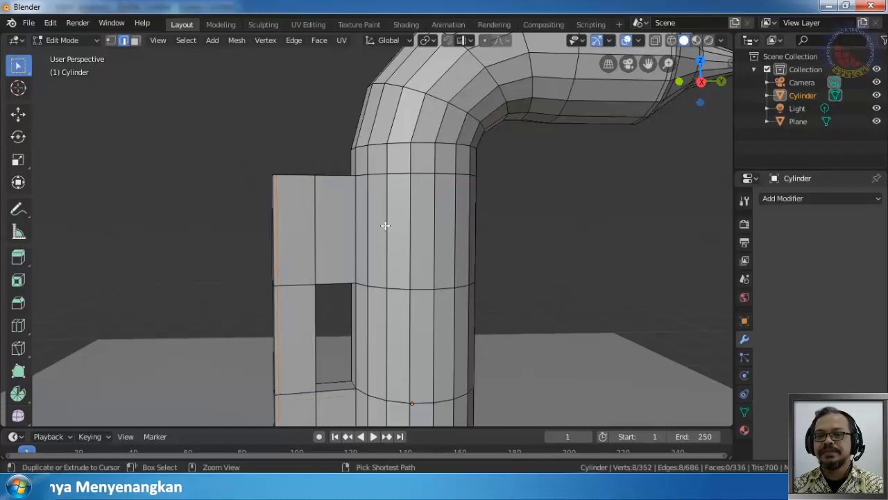
key("ctrl+z")
key("ctrl+z")
key("ctrl+z")
key("ctrl+z")
key("ctrl+z")
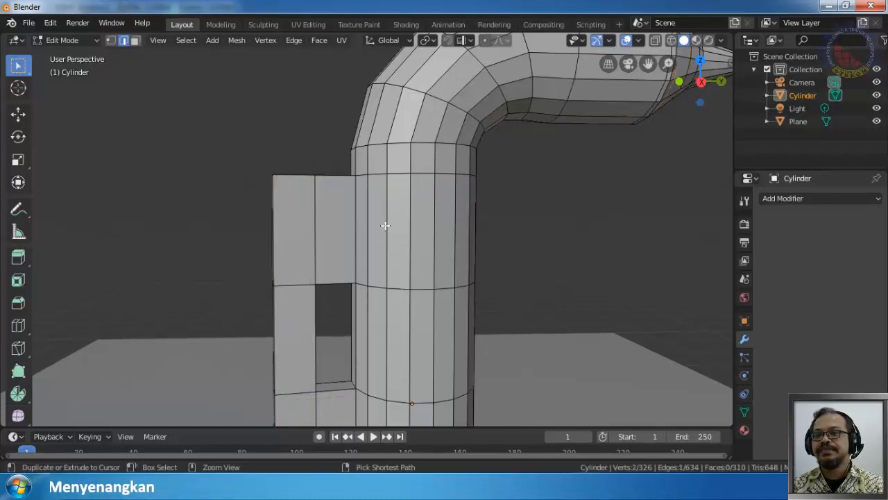
middle_click_drag(385, 224, 495, 228)
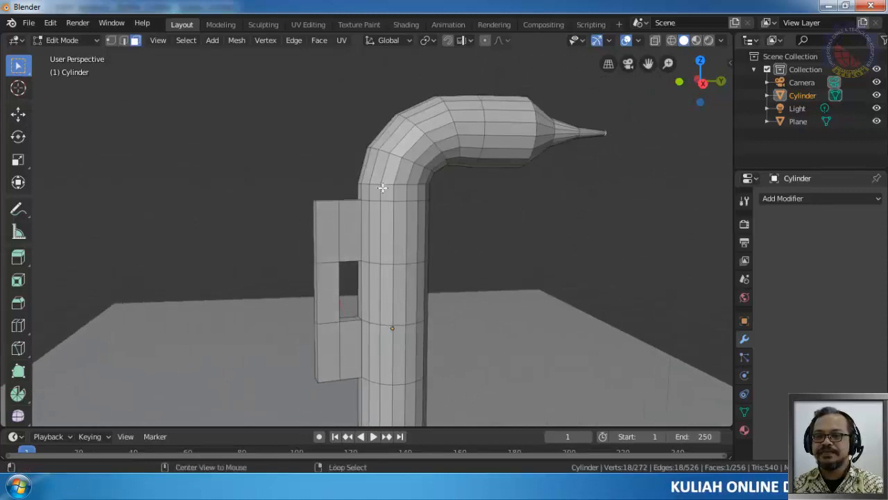
scroll(440, 219, "down", 3)
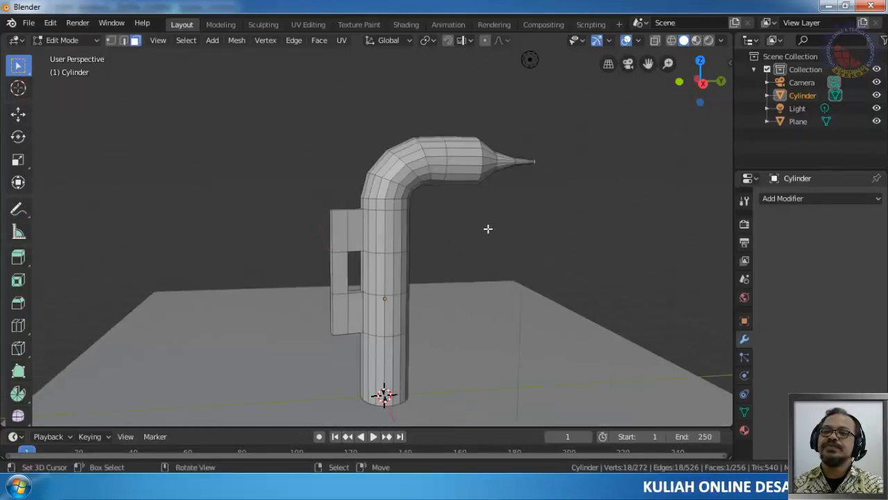
Examine the low-poly pipe and handle in both Object Mode and Edit Mode, ending in Object Mode.
middle_click_drag(488, 228, 449, 235)
key("Tab")
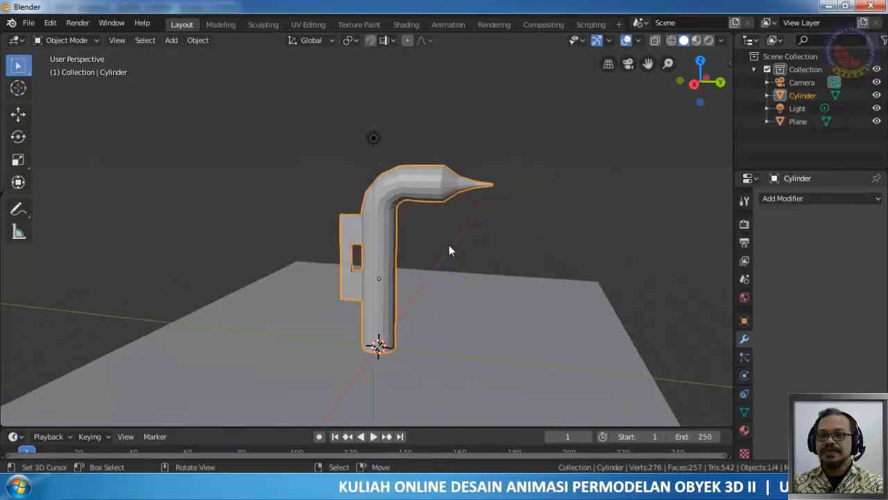
scroll(449, 245, "down", 2)
scroll(449, 245, "up", 1)
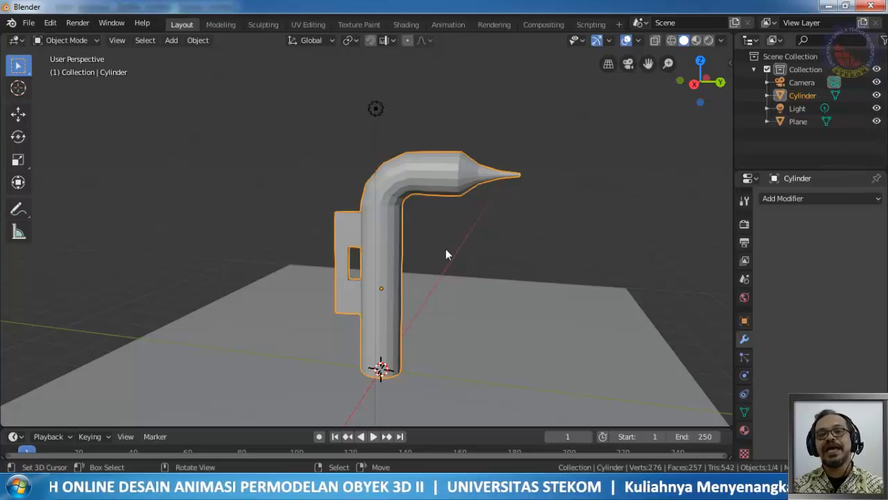
scroll(426, 244, "up", 4)
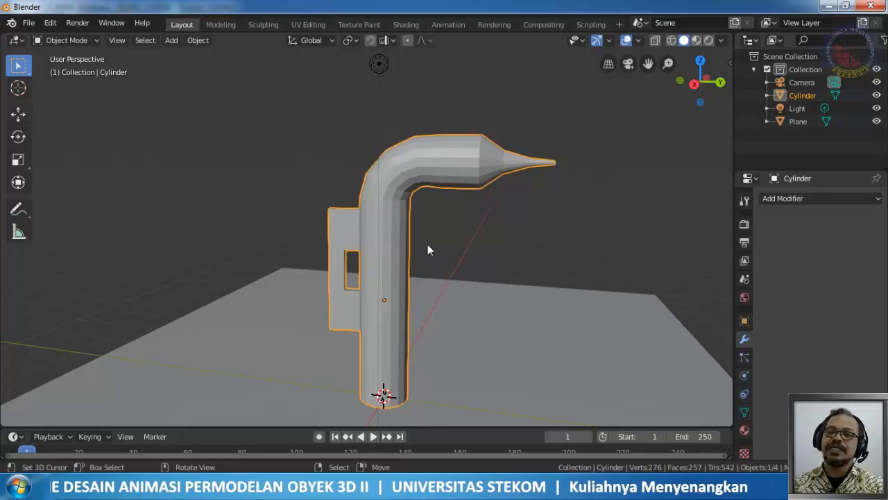
key("Tab")
scroll(408, 218, "down", 2)
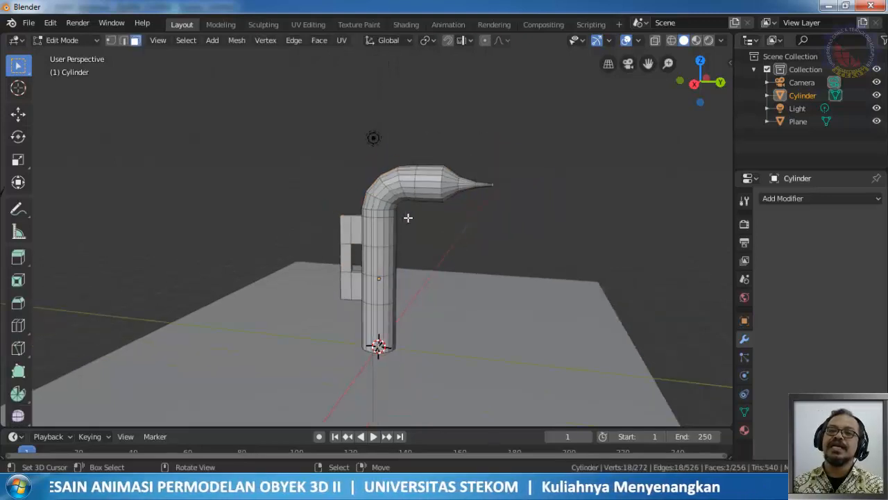
key("Tab")
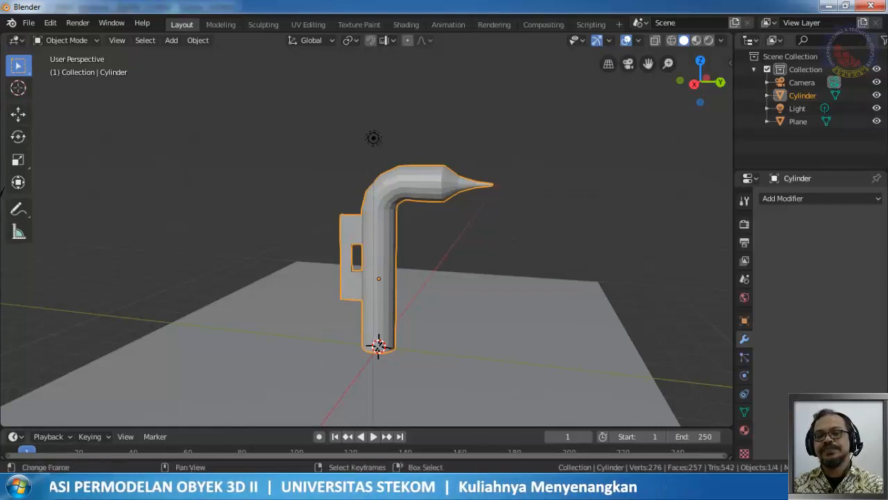
Switch to OBS and select the IntroOutro scene.
left_click(229, 488)
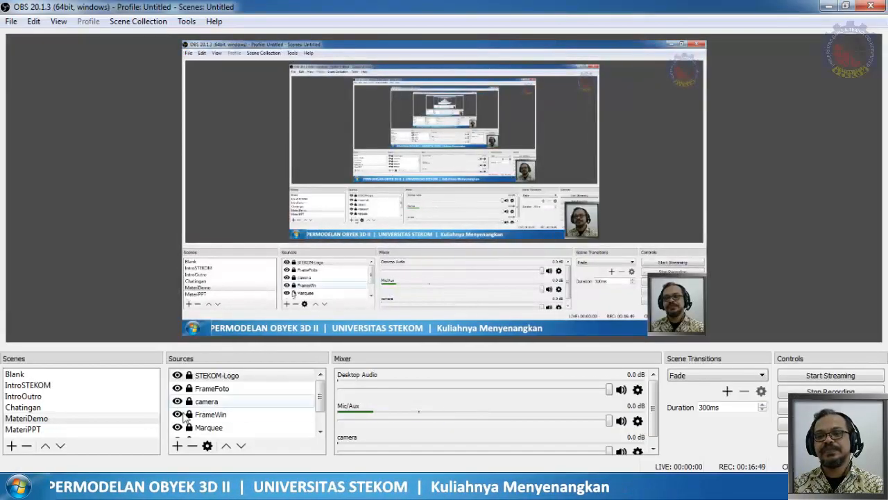
left_click(52, 396)
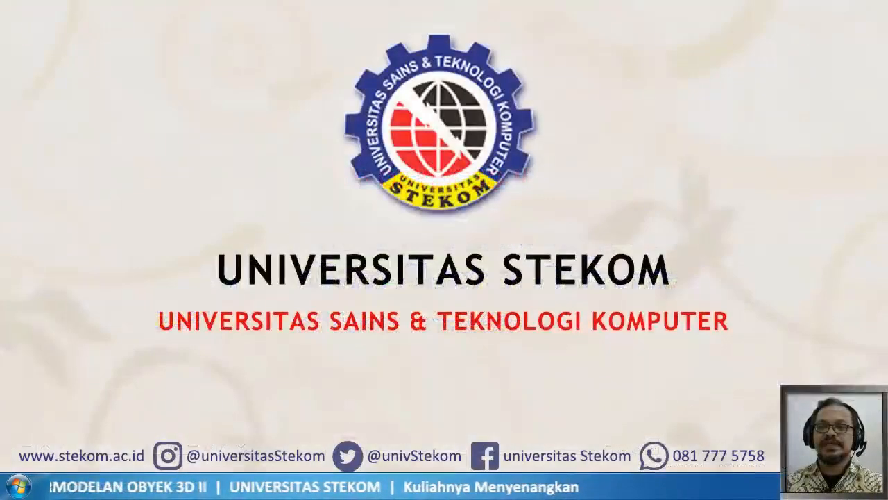